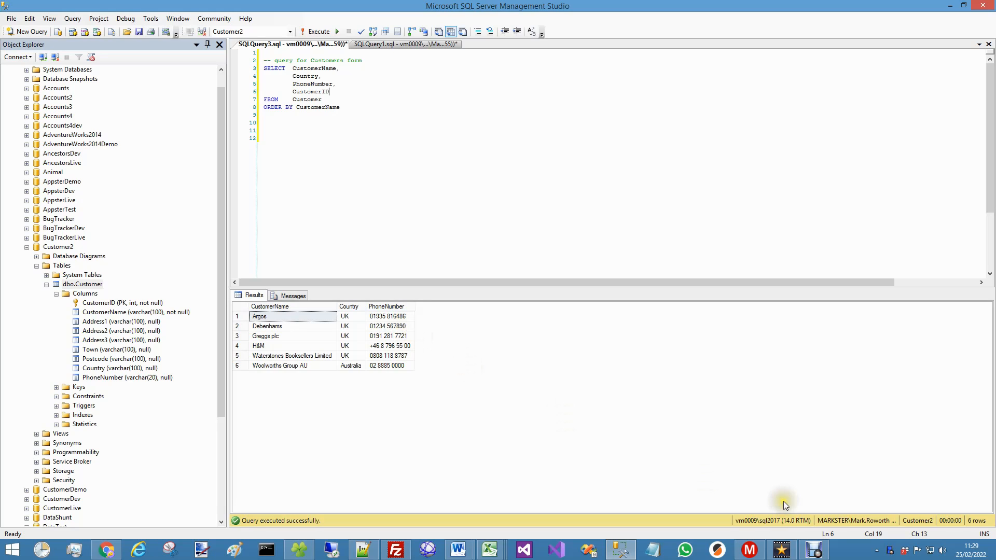
Switch to AppBuilder and create a new application named Customer2, saving it and closing its window.
{"action": "left_click", "coordinate": [751, 551]}
{"action": "right_click", "coordinate": [68, 76]}
{"action": "left_click", "coordinate": [88, 83]}
{"action": "type", "text": "Customer2"}
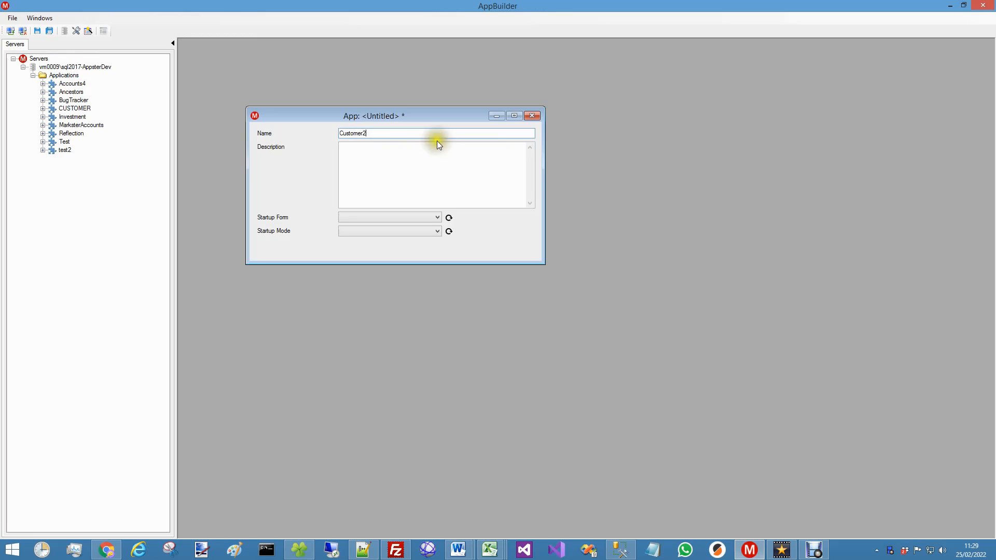
{"action": "left_click", "coordinate": [50, 31]}
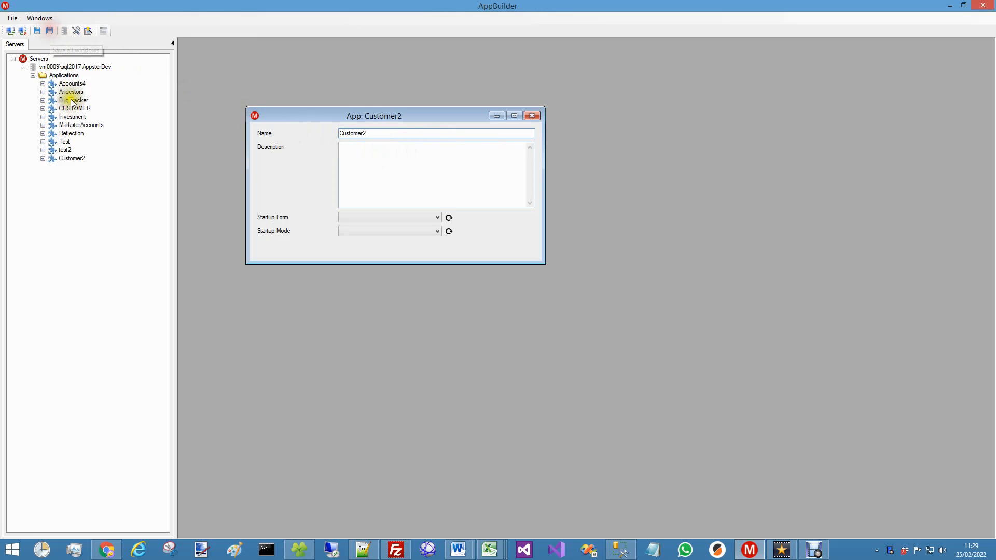
{"action": "left_click", "coordinate": [532, 115]}
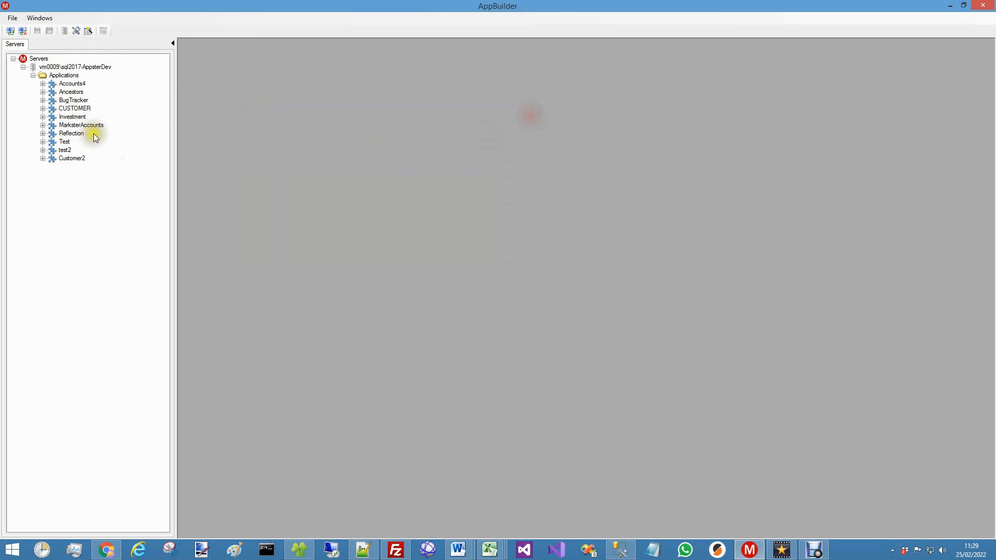
Add a connection to the Customer2 application that points to the Customer2 database on server vm0009\sql2017.
{"action": "left_click", "coordinate": [42, 158]}
{"action": "left_click", "coordinate": [53, 166]}
{"action": "right_click", "coordinate": [89, 166]}
{"action": "left_click", "coordinate": [101, 170]}
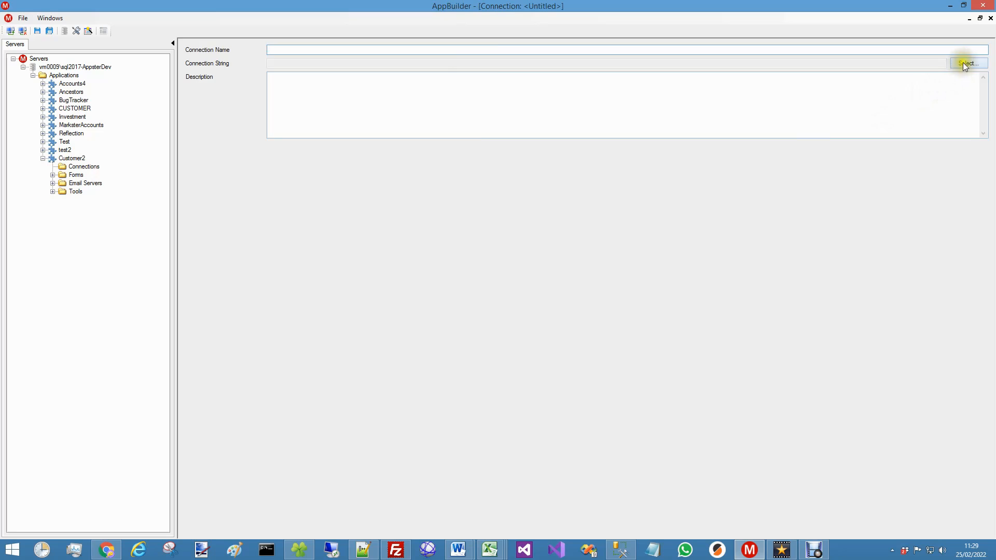
{"action": "left_click", "coordinate": [965, 63]}
{"action": "left_click", "coordinate": [591, 251]}
{"action": "left_click", "coordinate": [558, 267]}
{"action": "left_click", "coordinate": [538, 327]}
Name the connection Customer2, save and close it, and expand the application's Connections folder.
{"action": "left_click", "coordinate": [349, 49]}
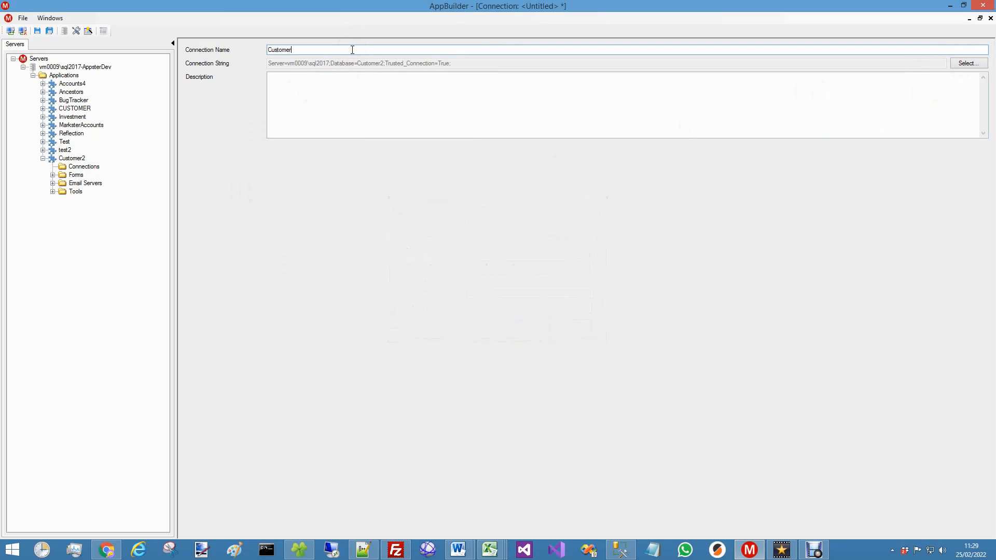
{"action": "type", "text": "Customer2"}
{"action": "left_click", "coordinate": [37, 30]}
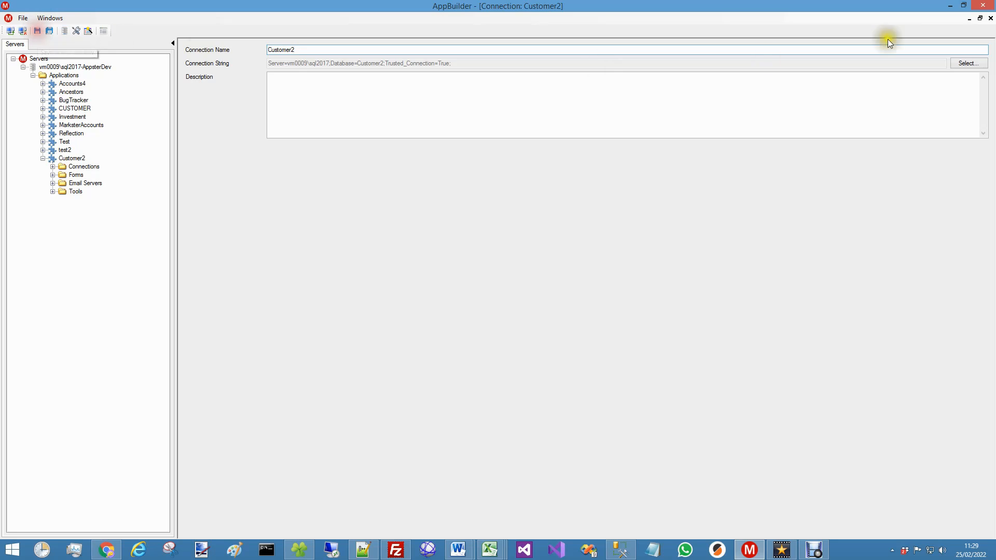
{"action": "left_click", "coordinate": [991, 18]}
{"action": "left_click", "coordinate": [52, 167]}
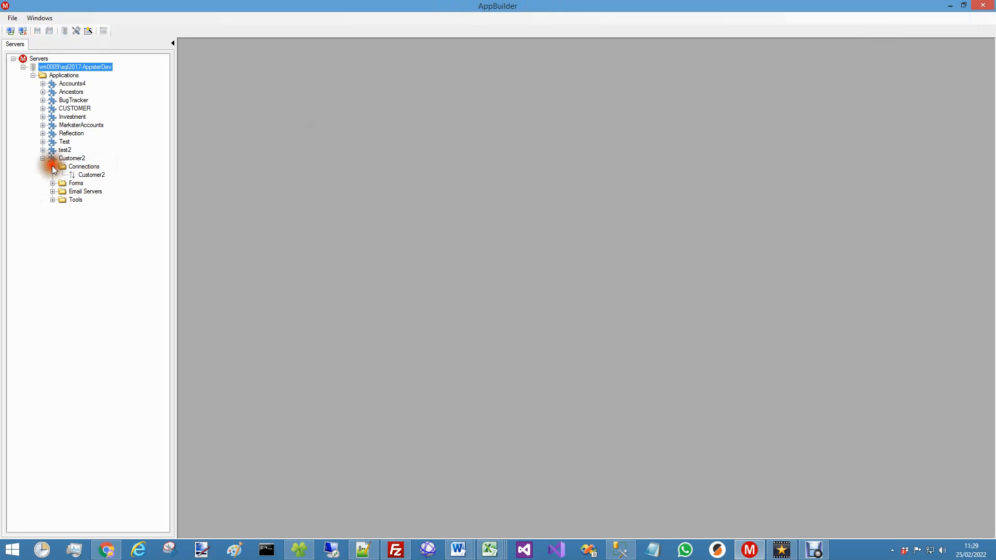
Add a new form to the Customer2 application with the name and title bar text Customers.
{"action": "right_click", "coordinate": [72, 184]}
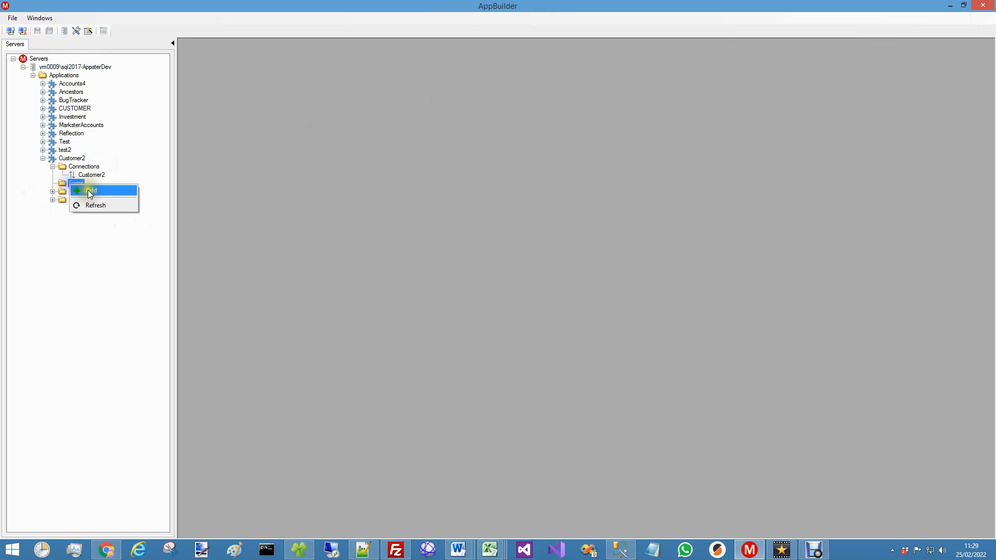
{"action": "left_click", "coordinate": [88, 189]}
{"action": "left_click_drag", "start_coordinate": [567, 60], "coordinate": [490, 62]}
{"action": "type", "text": "Customer"}
{"action": "key", "text": "Tab"}
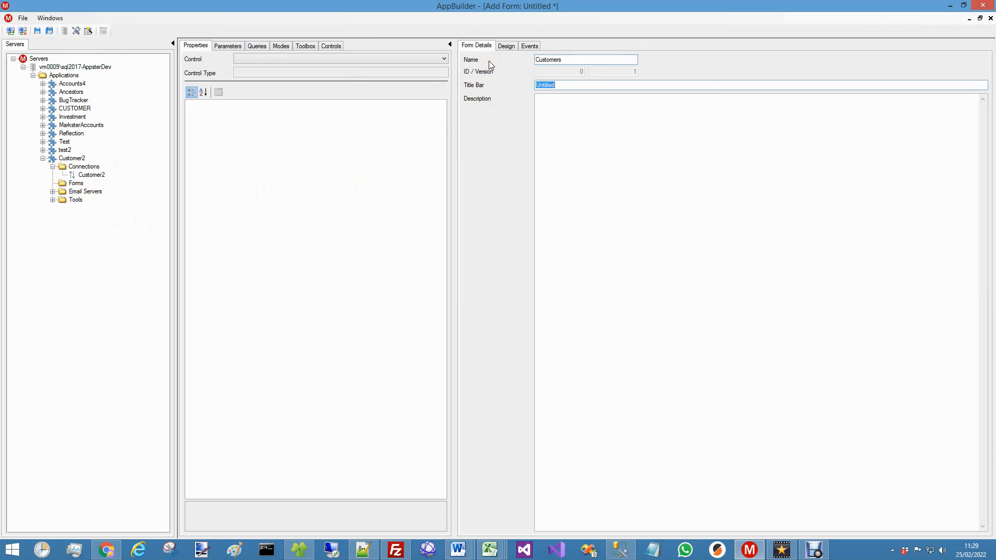
{"action": "type", "text": "Customers"}
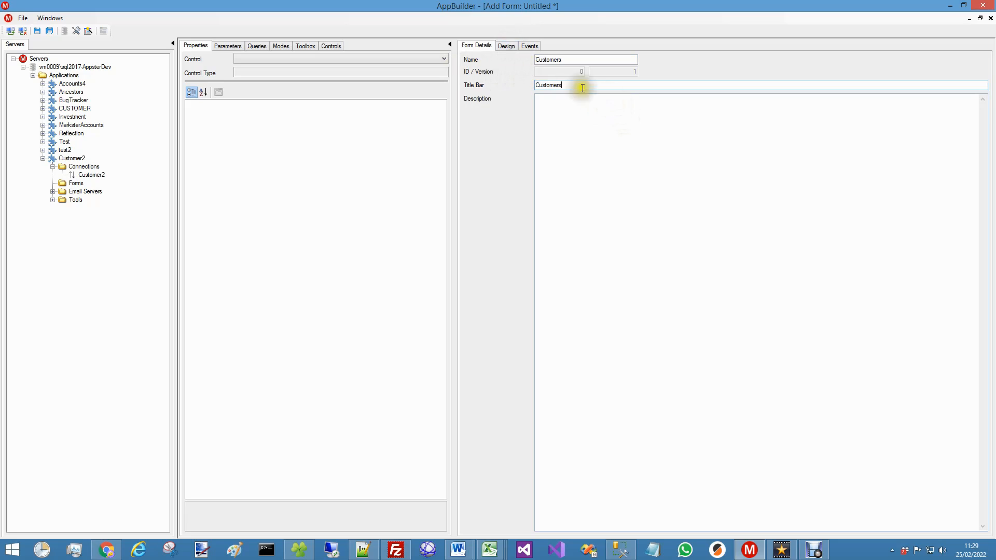
Add a button to the form design and place it in the form's upper-left corner.
{"action": "left_click", "coordinate": [509, 45]}
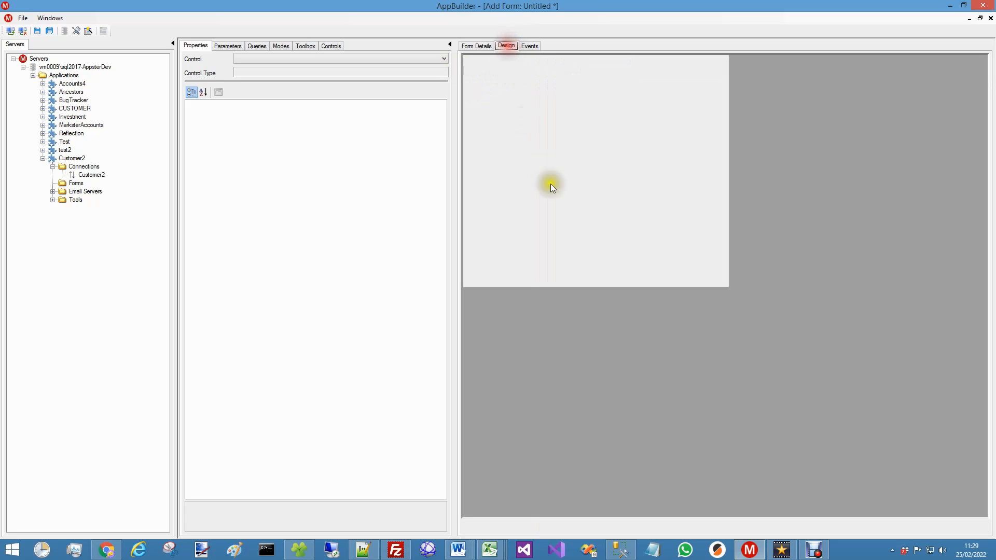
{"action": "right_click", "coordinate": [489, 85]}
{"action": "mouse_move", "coordinate": [539, 127]}
{"action": "left_click", "coordinate": [646, 128]}
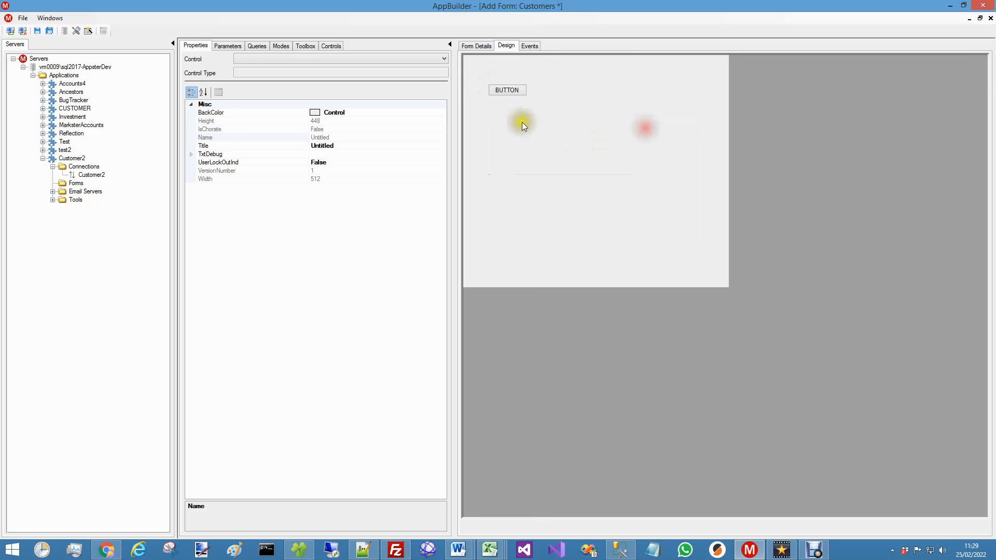
{"action": "left_click_drag", "start_coordinate": [509, 90], "coordinate": [485, 65]}
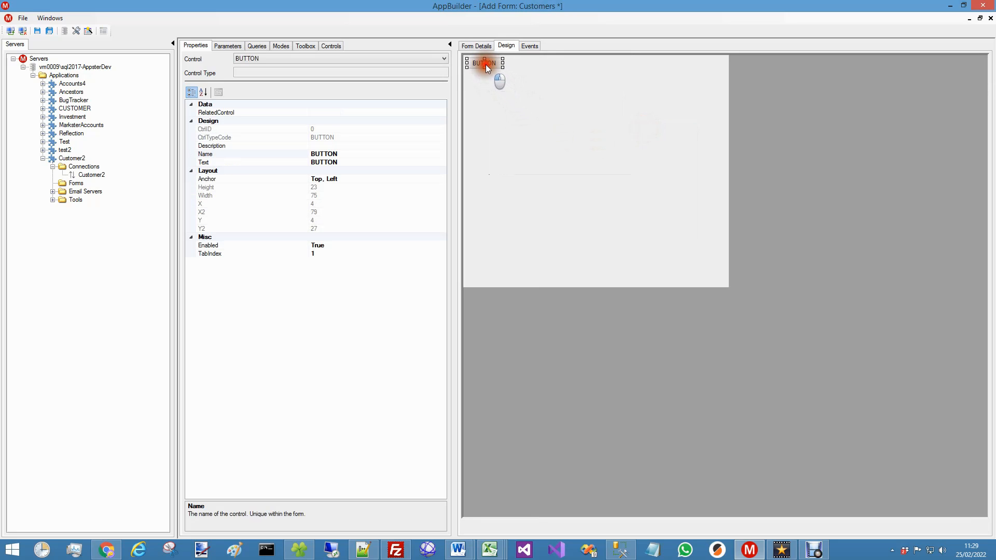
Set the button's name to cmdClose and its text to Close.
{"action": "left_click", "coordinate": [289, 154]}
{"action": "type", "text": "cmd"}
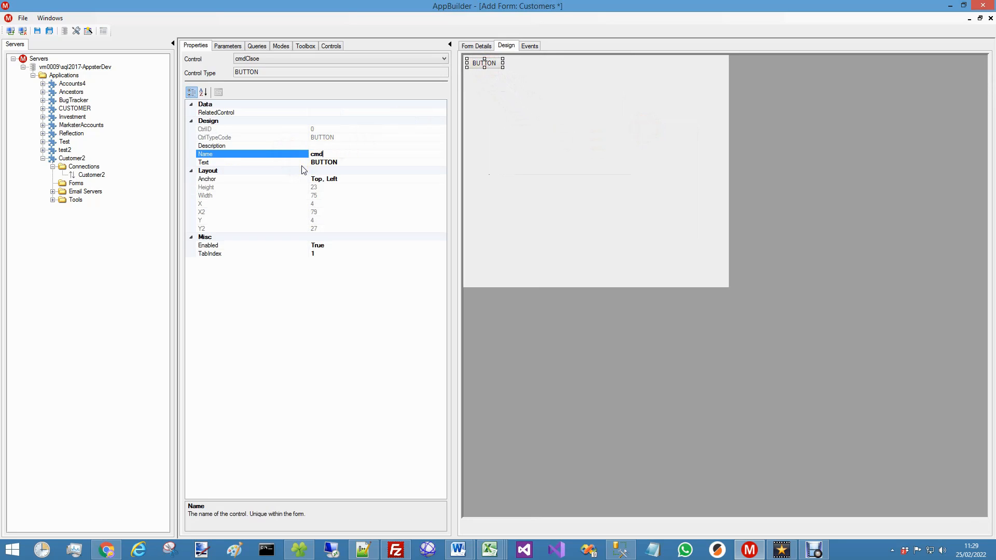
{"action": "type", "text": "Close"}
{"action": "left_click", "coordinate": [302, 165]}
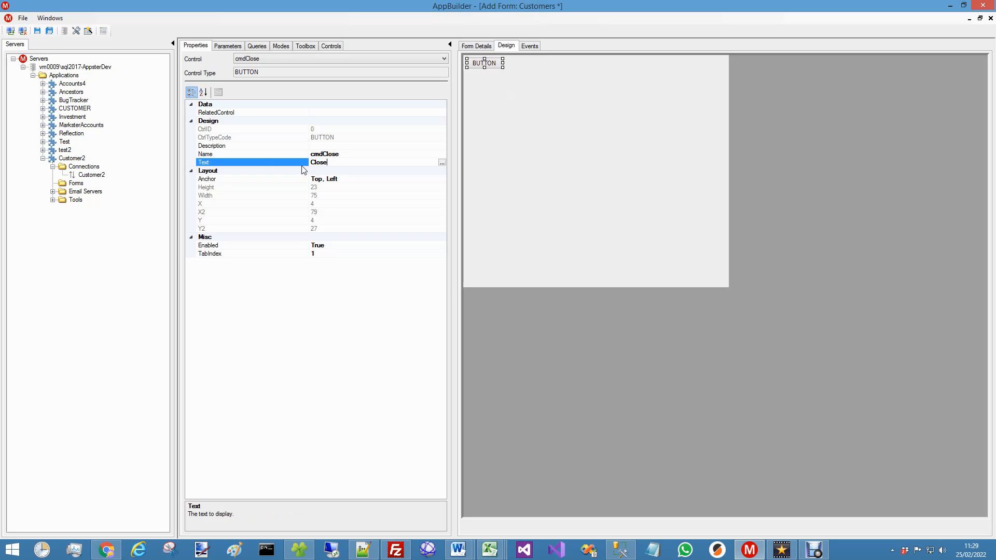
Add a Click event for the cmdClose button that applies to all form modes.
{"action": "right_click", "coordinate": [477, 63]}
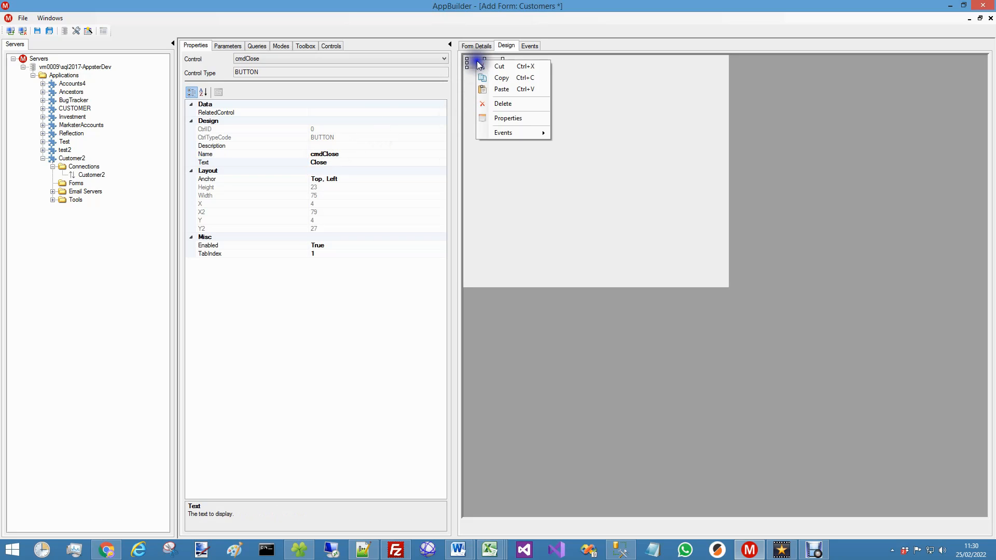
{"action": "mouse_move", "coordinate": [524, 132]}
{"action": "mouse_move", "coordinate": [580, 135]}
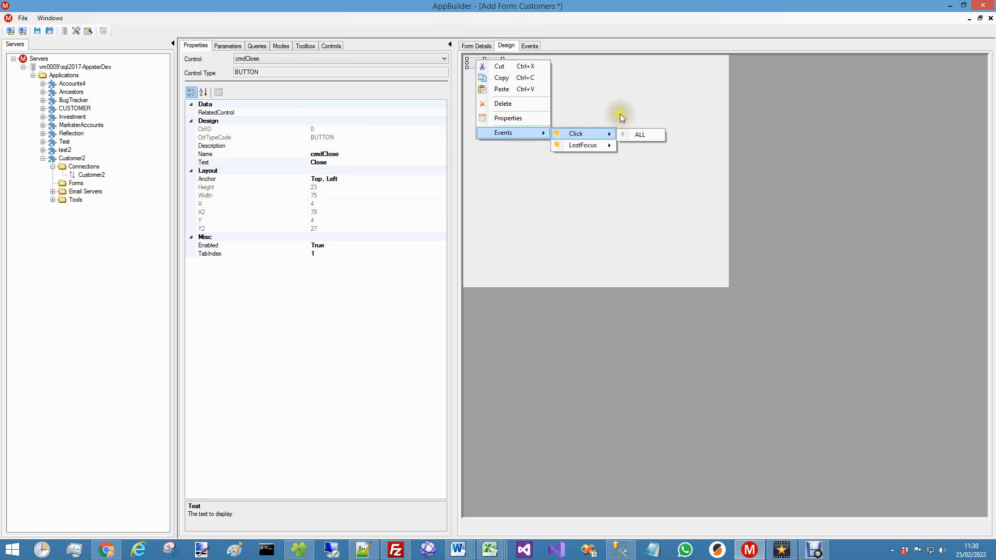
{"action": "left_click", "coordinate": [638, 134]}
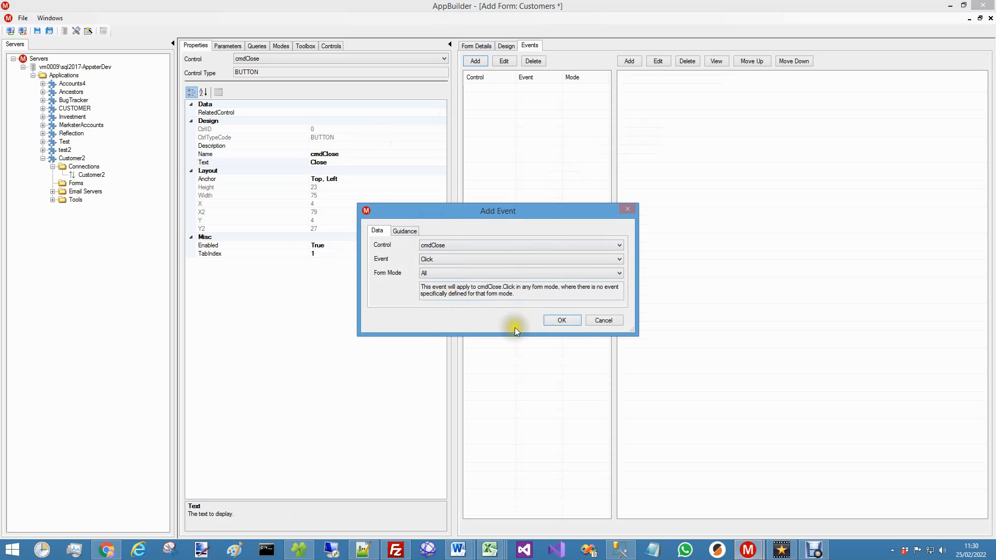
{"action": "left_click", "coordinate": [556, 321]}
Add a macro step of type Close Form to the cmdClose Click event.
{"action": "left_click", "coordinate": [625, 63]}
{"action": "left_click", "coordinate": [331, 145]}
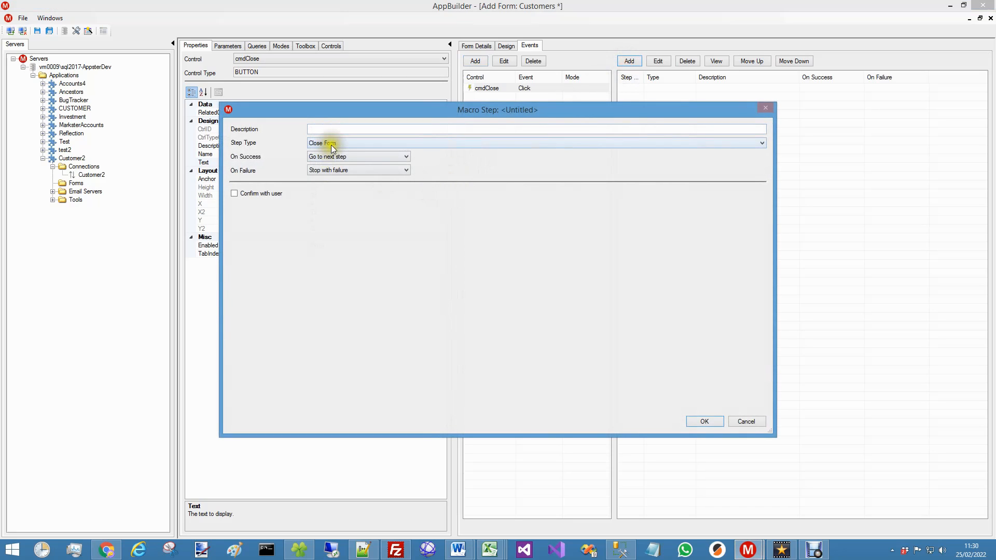
{"action": "left_click", "coordinate": [449, 142]}
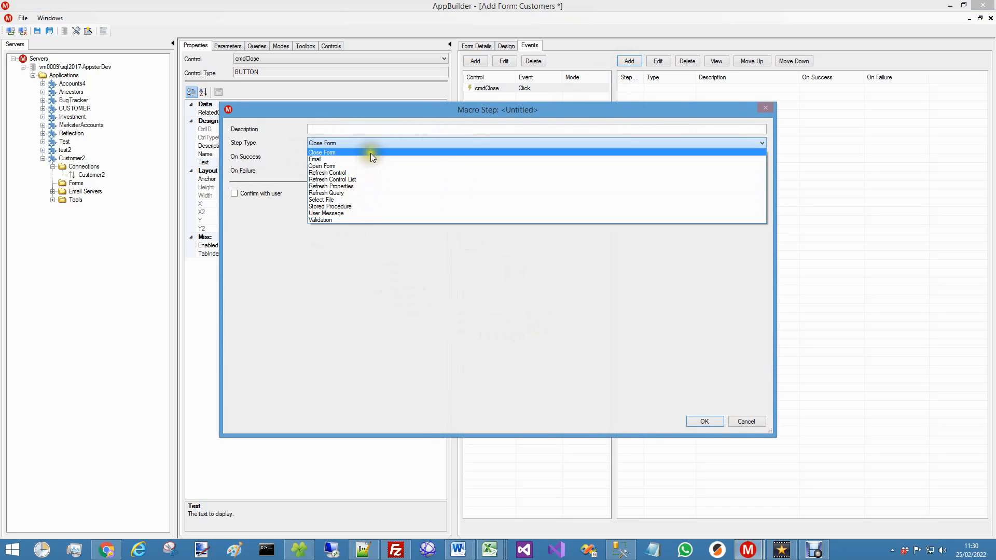
{"action": "left_click", "coordinate": [370, 153]}
{"action": "left_click", "coordinate": [700, 419]}
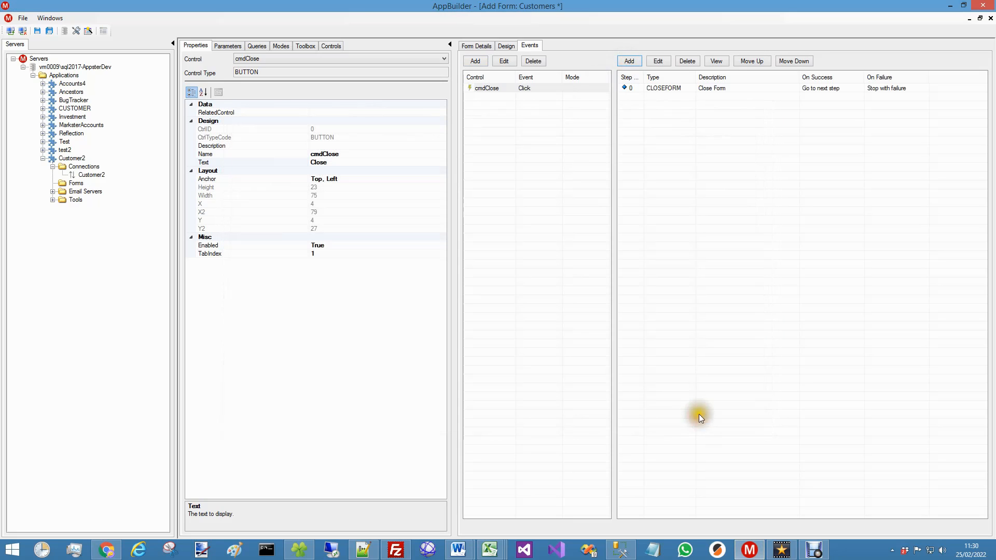
Return to the form design and add the VIEW mode to the form.
{"action": "left_click", "coordinate": [506, 46]}
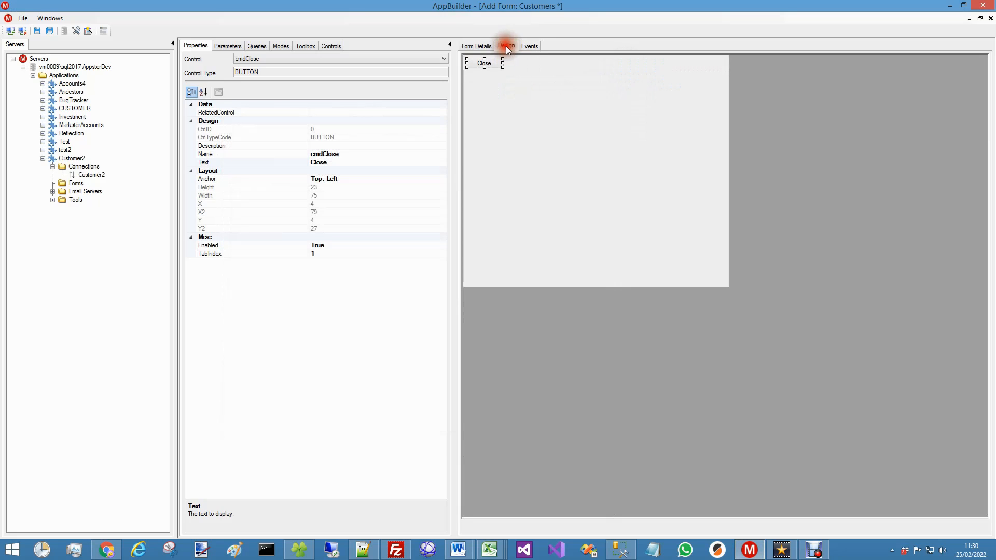
{"action": "left_click", "coordinate": [284, 45]}
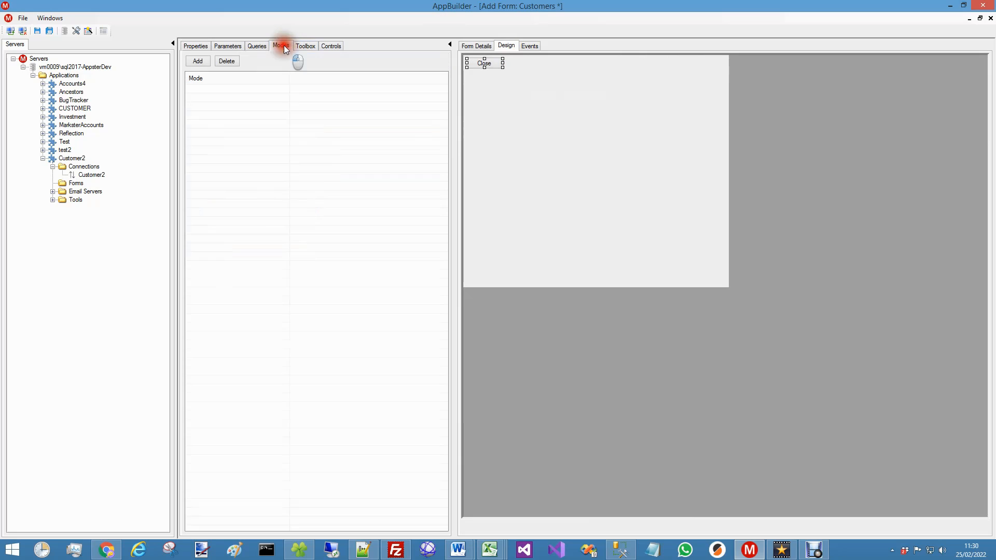
{"action": "left_click", "coordinate": [196, 61]}
{"action": "left_click", "coordinate": [520, 275]}
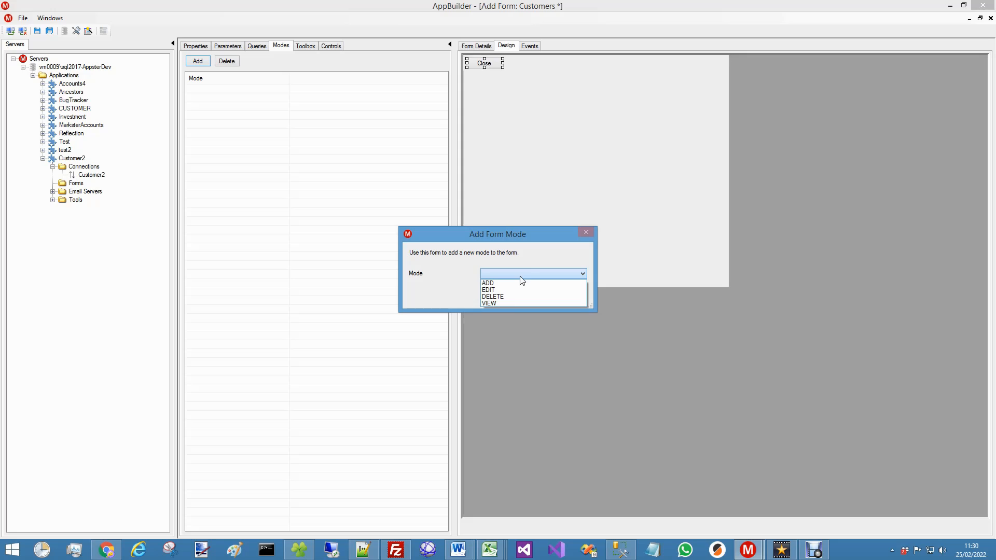
{"action": "left_click", "coordinate": [500, 303]}
{"action": "left_click", "coordinate": [536, 298]}
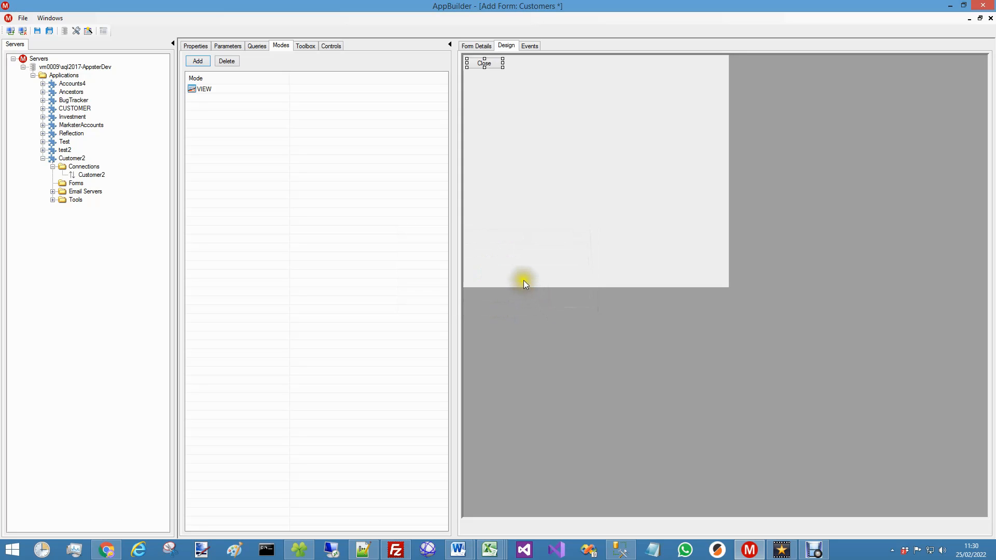
Add a SqlListView control to the form and place it directly beside the Close button.
{"action": "right_click", "coordinate": [487, 92]}
{"action": "mouse_move", "coordinate": [612, 130]}
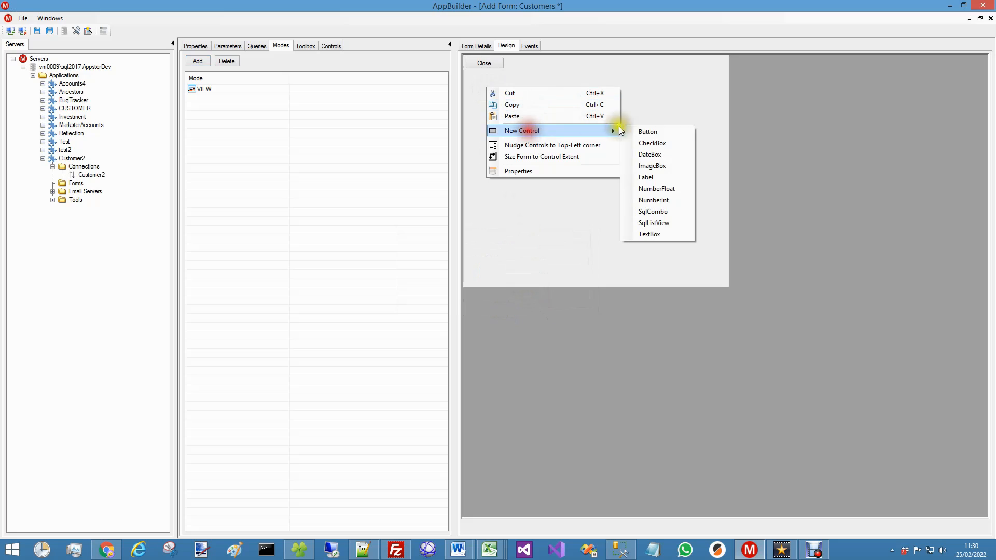
{"action": "left_click", "coordinate": [642, 223]}
{"action": "left_click_drag", "start_coordinate": [524, 164], "coordinate": [545, 136]}
Start a new form query that uses the Customer2 connection and name it Customers.
{"action": "left_click", "coordinate": [257, 45]}
{"action": "left_click", "coordinate": [199, 60]}
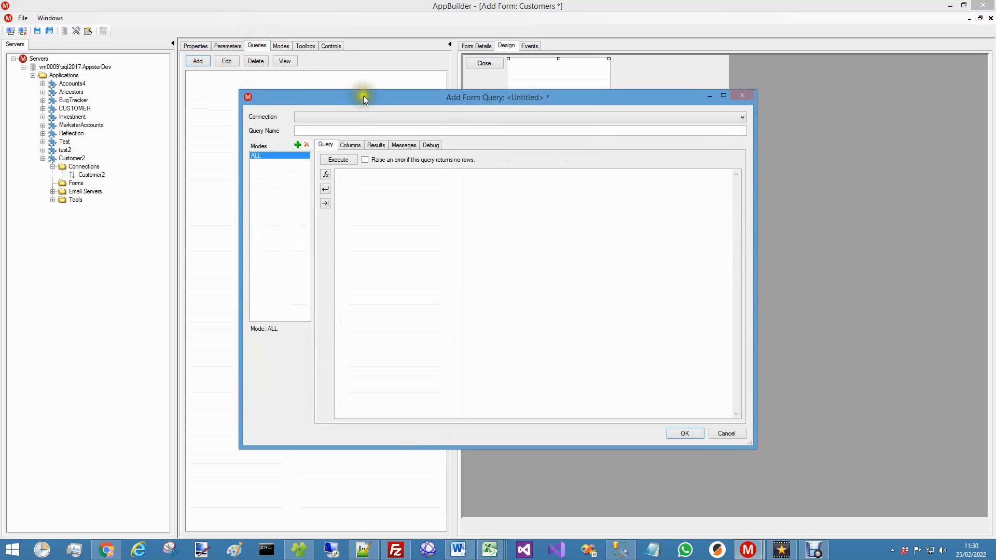
{"action": "left_click", "coordinate": [360, 116]}
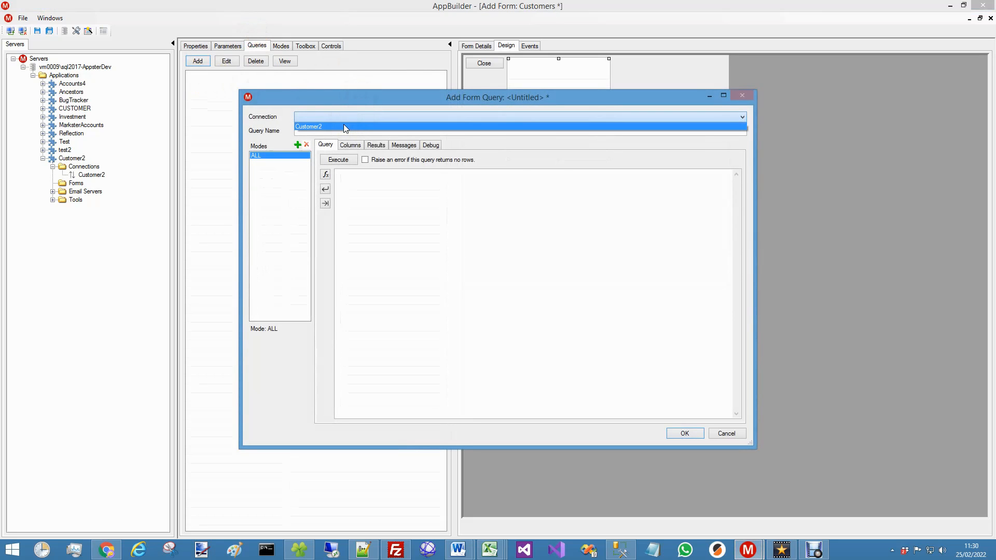
{"action": "left_click", "coordinate": [343, 126]}
{"action": "left_click", "coordinate": [350, 130]}
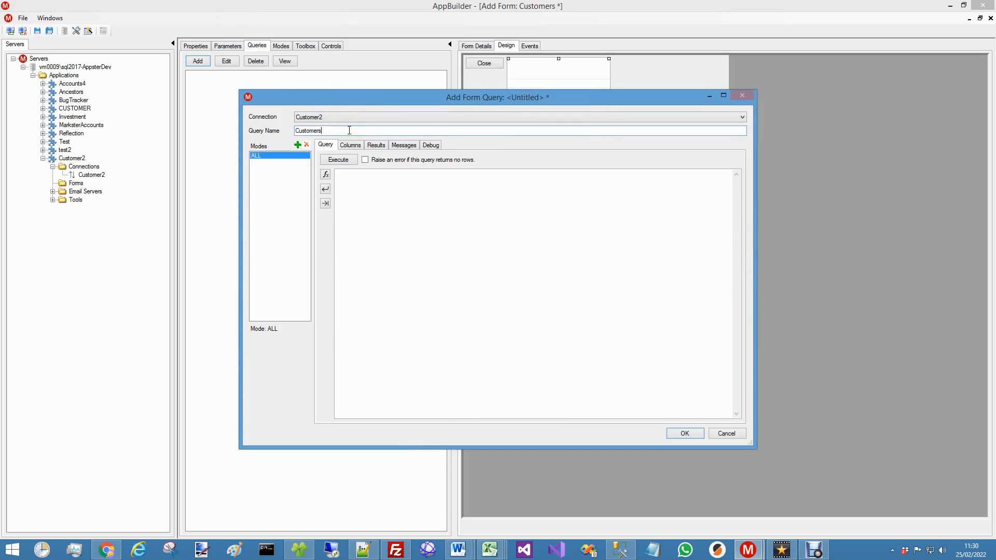
Copy the customer SELECT statement from SQL Server Management Studio into the form query, execute it and accept the query.
{"action": "left_click", "coordinate": [613, 544]}
{"action": "left_click_drag", "start_coordinate": [340, 108], "coordinate": [232, 69]}
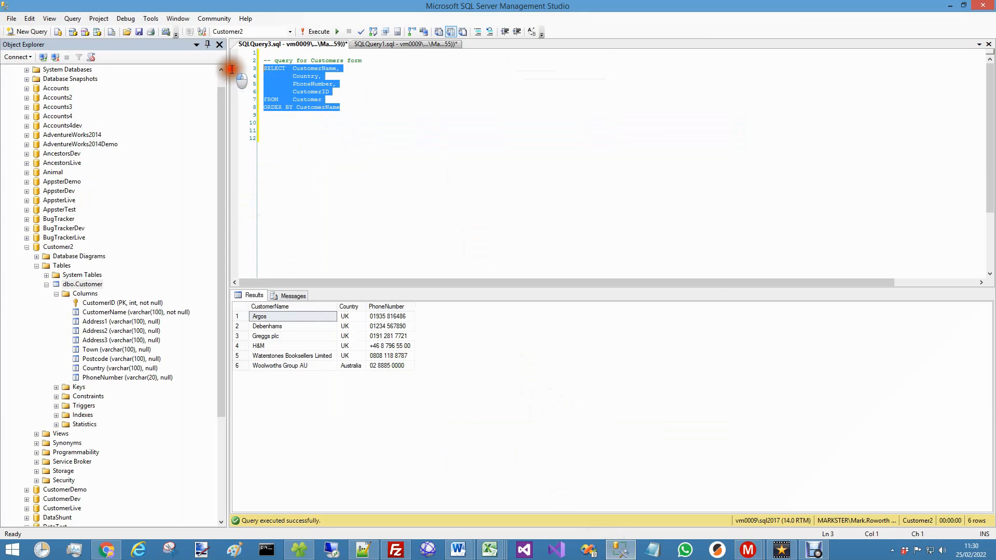
{"action": "key", "text": "alt+Tab"}
{"action": "left_click", "coordinate": [429, 222]}
{"action": "key", "text": "ctrl+v"}
{"action": "left_click", "coordinate": [337, 160]}
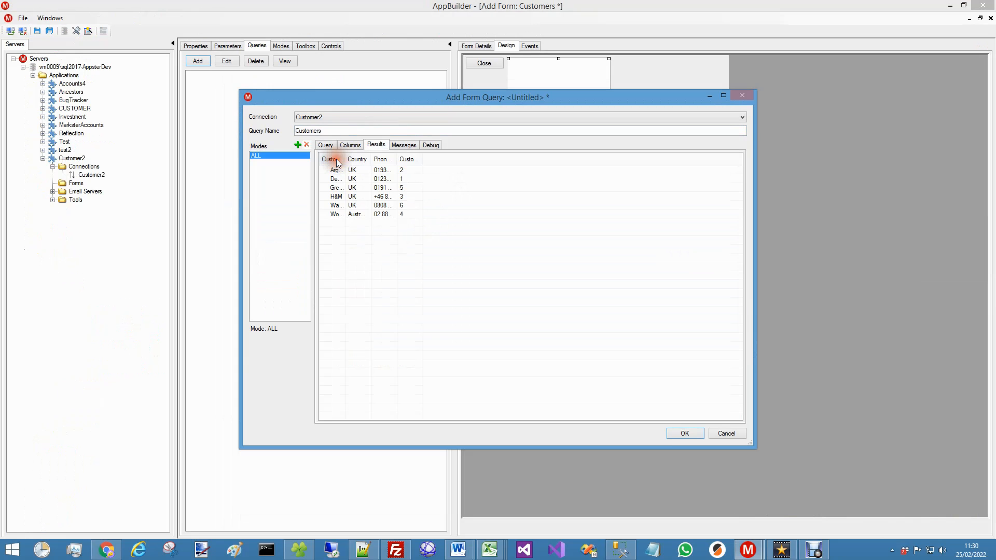
{"action": "left_click", "coordinate": [674, 434]}
Enlarge the list view to fill the space beside the Close button and name it svCustomers.
{"action": "left_click_drag", "start_coordinate": [609, 160], "coordinate": [777, 269]}
{"action": "right_click", "coordinate": [577, 87]}
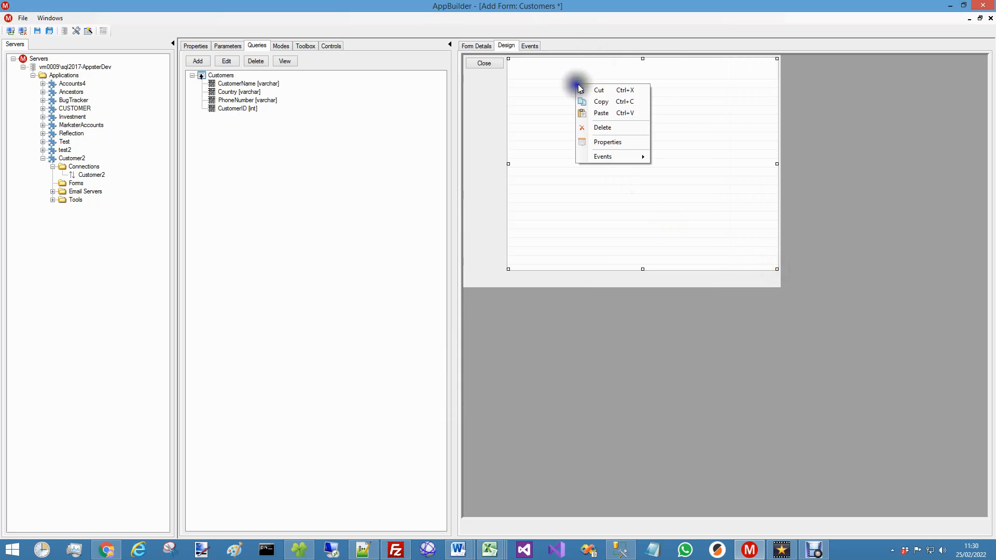
{"action": "left_click", "coordinate": [625, 142]}
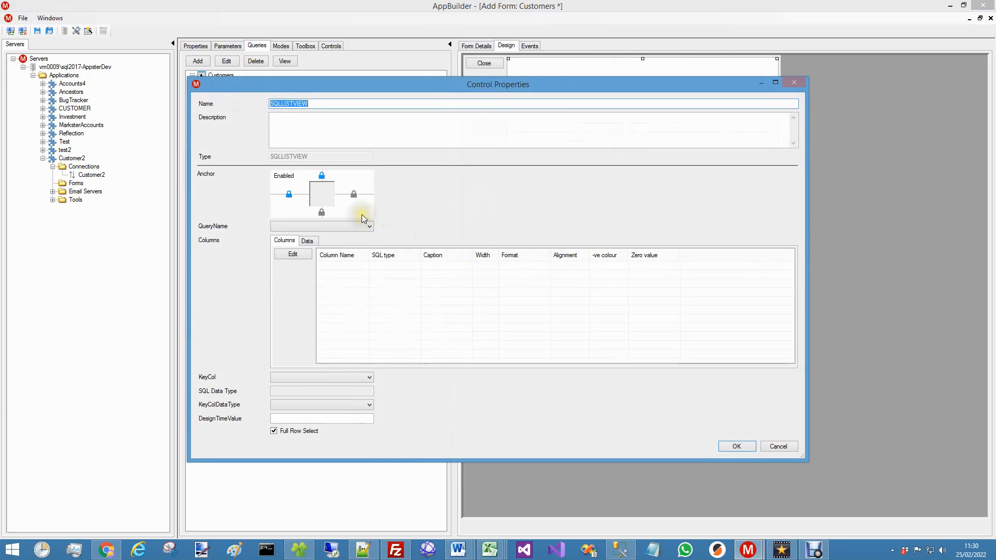
{"action": "type", "text": "sv"}
Anchor the svCustomers list view on all four sides and set its query to Customers.
{"action": "left_click", "coordinate": [354, 195]}
{"action": "left_click", "coordinate": [321, 212]}
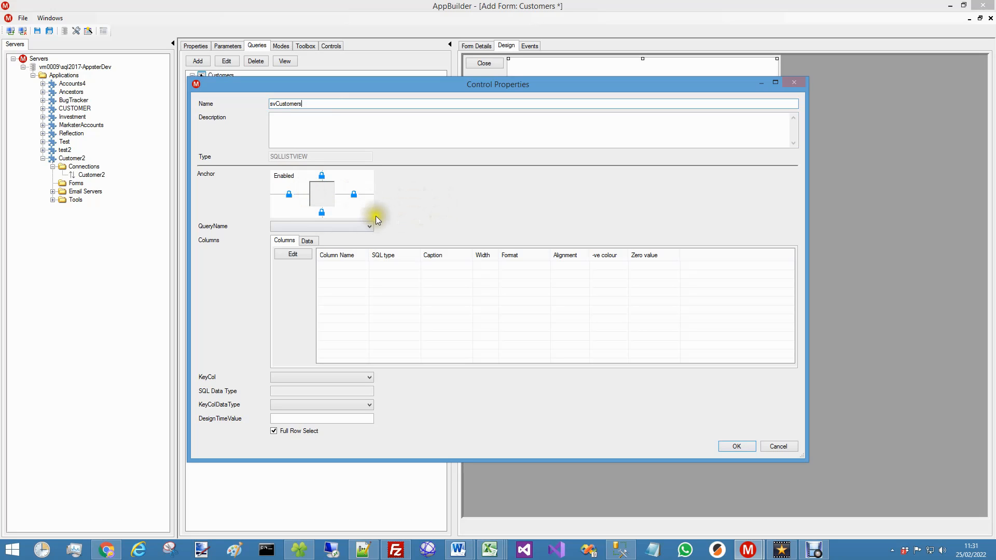
{"action": "left_click", "coordinate": [307, 241]}
{"action": "left_click", "coordinate": [284, 240]}
{"action": "left_click", "coordinate": [288, 227]}
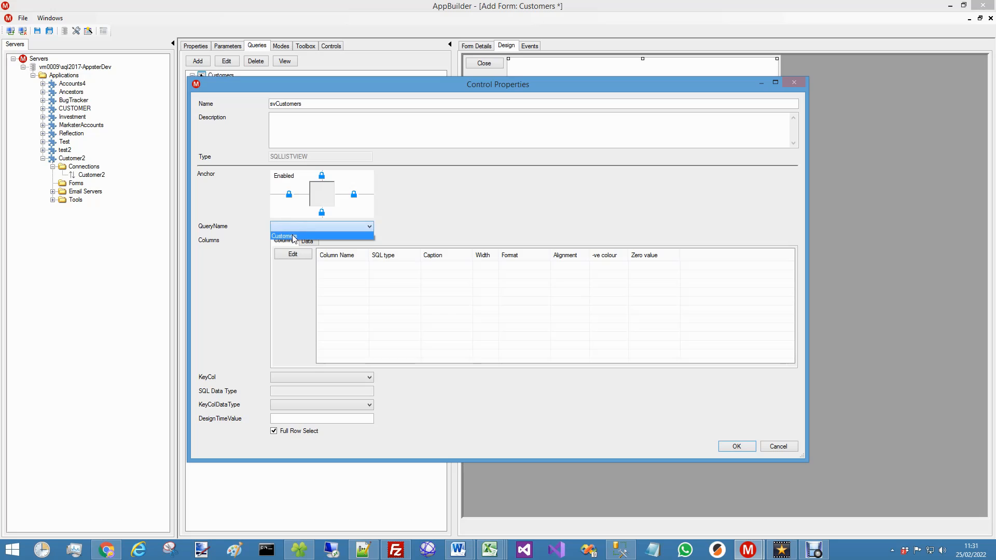
{"action": "left_click", "coordinate": [290, 236]}
Load the query's data preview and size the columns to 206 for CustomerName, 76 for Country, 141 for PhoneNumber and 0 for CustomerID.
{"action": "left_click", "coordinate": [307, 240]}
{"action": "left_click", "coordinate": [293, 254]}
{"action": "double_click", "coordinate": [302, 271]}
{"action": "left_click_drag", "start_coordinate": [407, 270], "coordinate": [492, 270]}
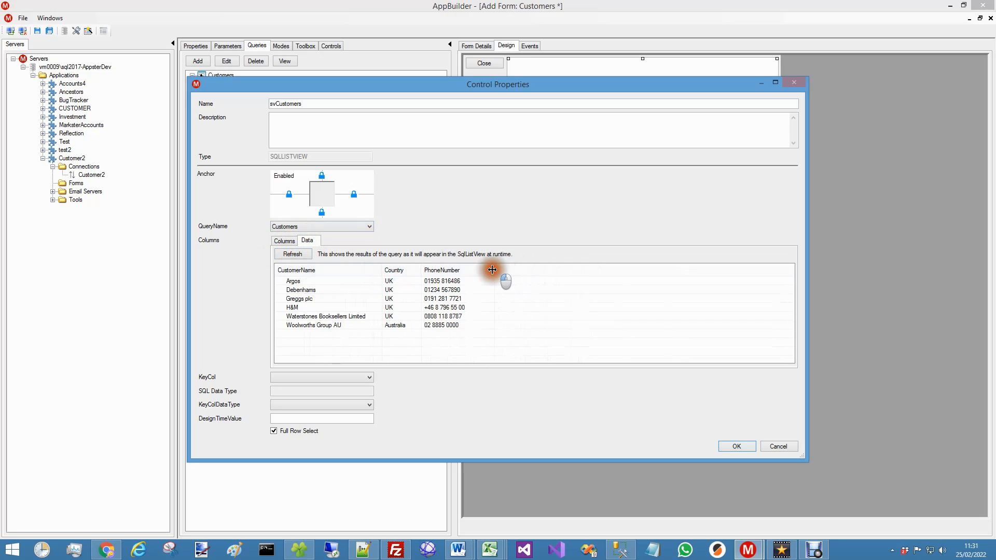
Change the CustomerName and PhoneNumber column captions to Customer Name and Phone Number, and refresh the data preview.
{"action": "left_click", "coordinate": [285, 241]}
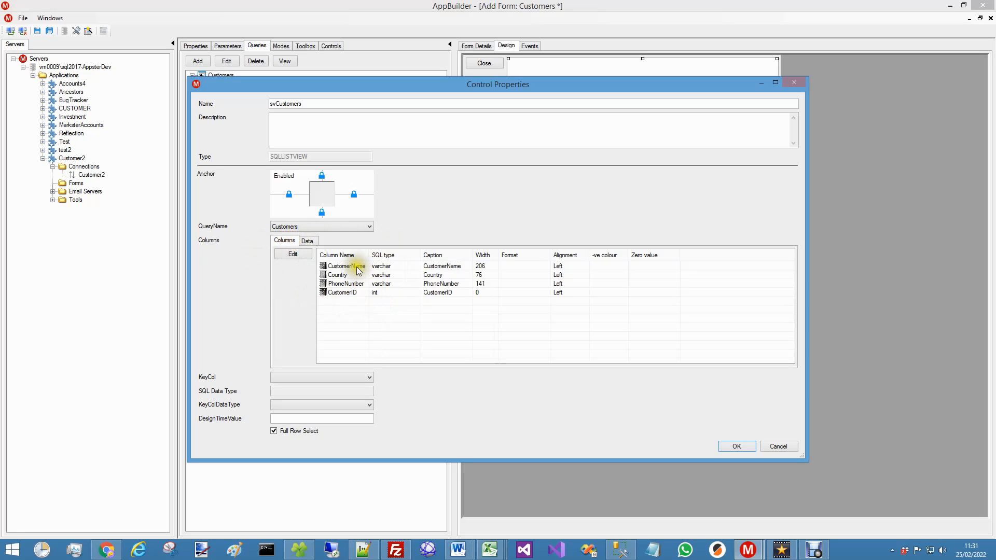
{"action": "double_click", "coordinate": [337, 267]}
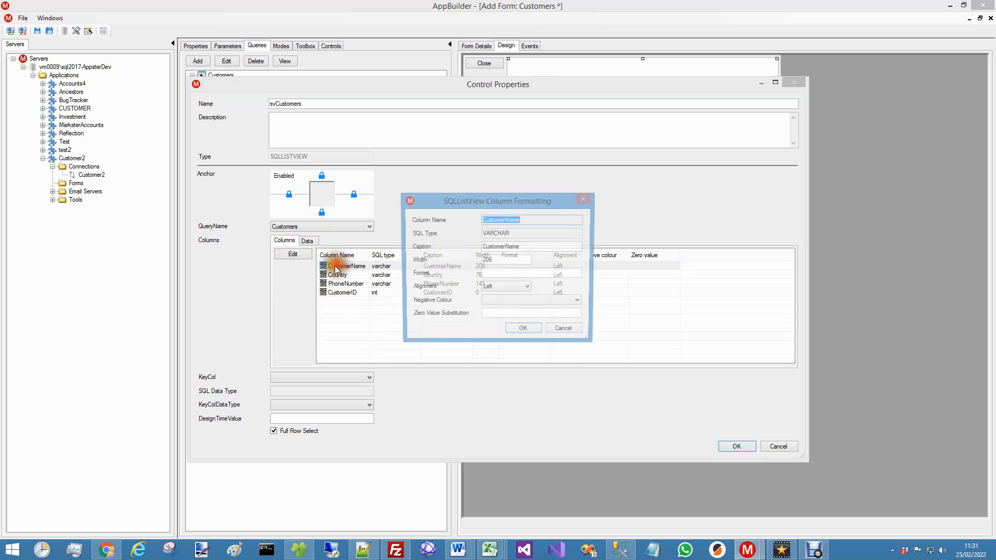
{"action": "left_click", "coordinate": [505, 248]}
{"action": "left_click", "coordinate": [522, 332]}
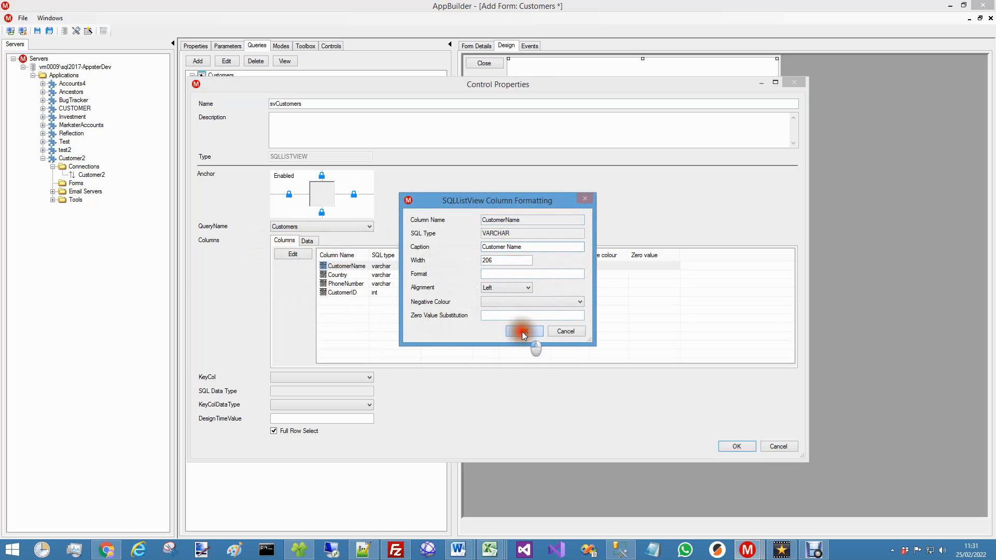
{"action": "double_click", "coordinate": [403, 284]}
{"action": "left_click", "coordinate": [498, 247]}
{"action": "left_click", "coordinate": [524, 332]}
{"action": "left_click", "coordinate": [307, 240]}
{"action": "left_click", "coordinate": [292, 254]}
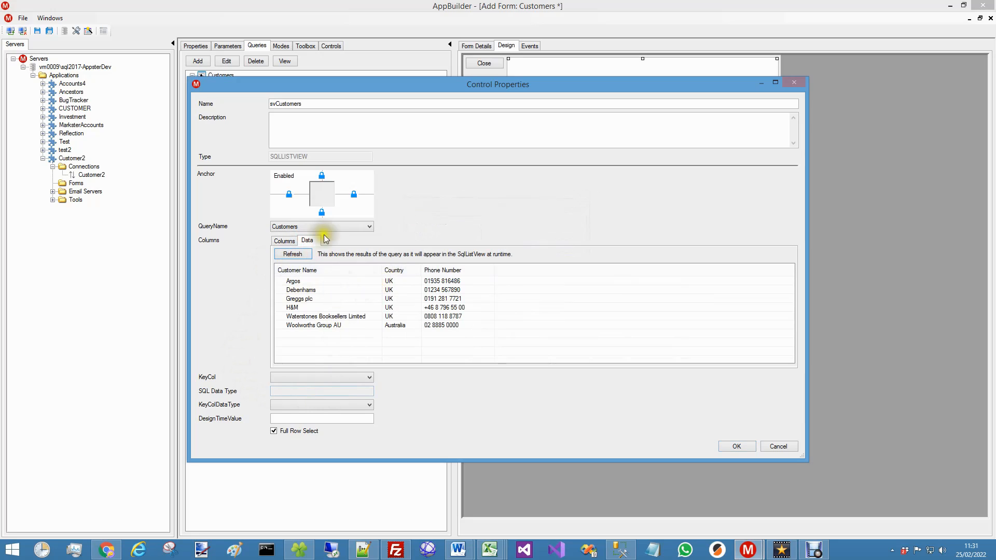
Set the list view's key column to CustomerID with key data type INT and a design-time value of 1.
{"action": "left_click", "coordinate": [339, 379]}
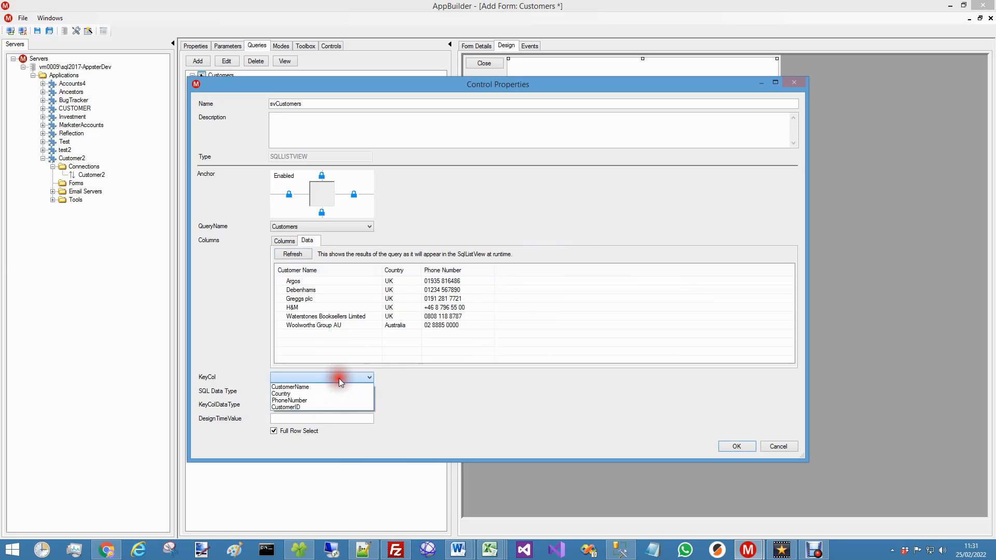
{"action": "left_click", "coordinate": [304, 407]}
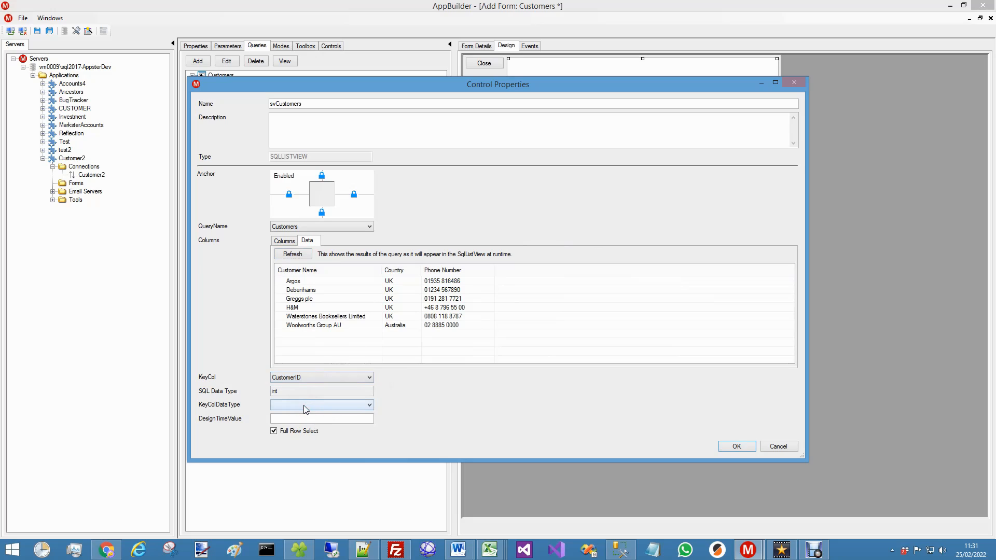
{"action": "left_click", "coordinate": [304, 410]}
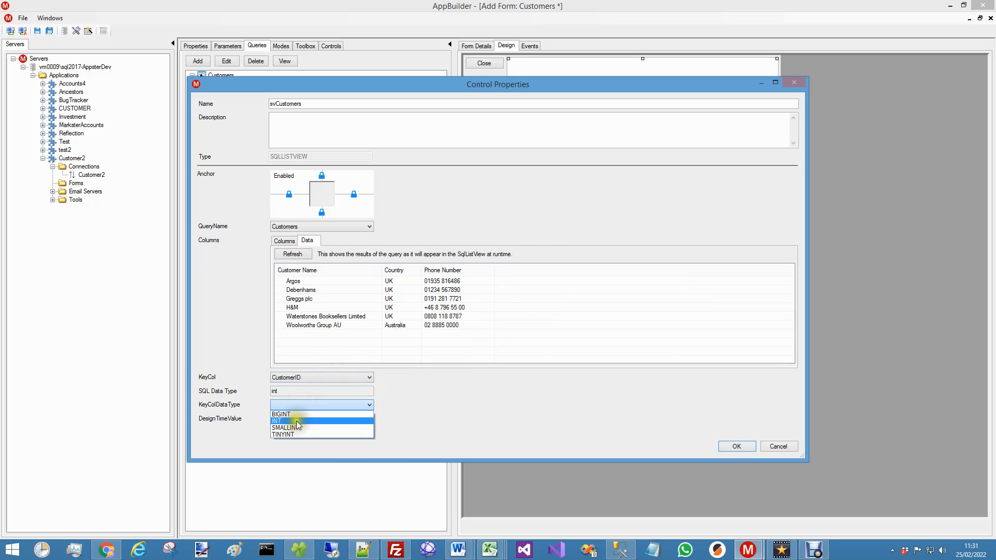
{"action": "left_click", "coordinate": [299, 421]}
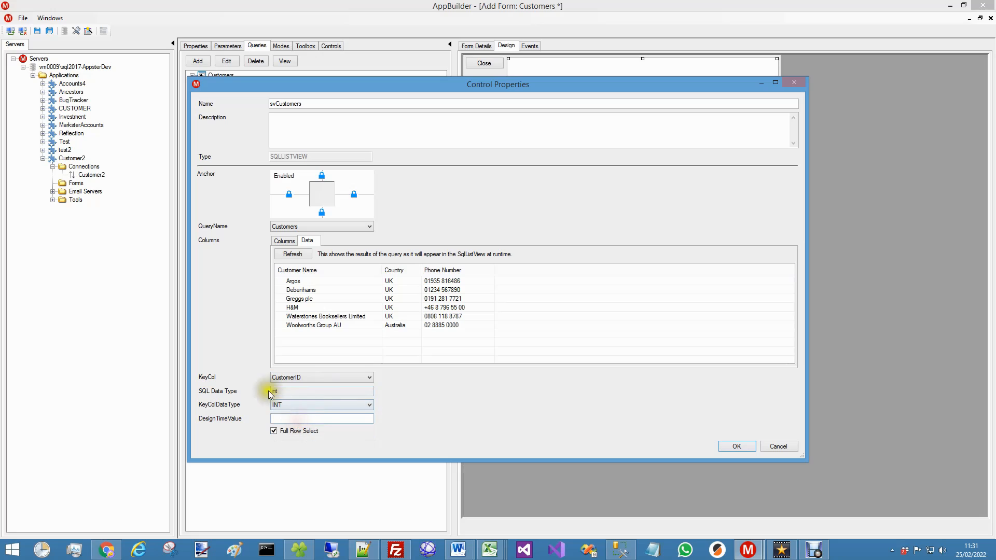
{"action": "left_click", "coordinate": [311, 405]}
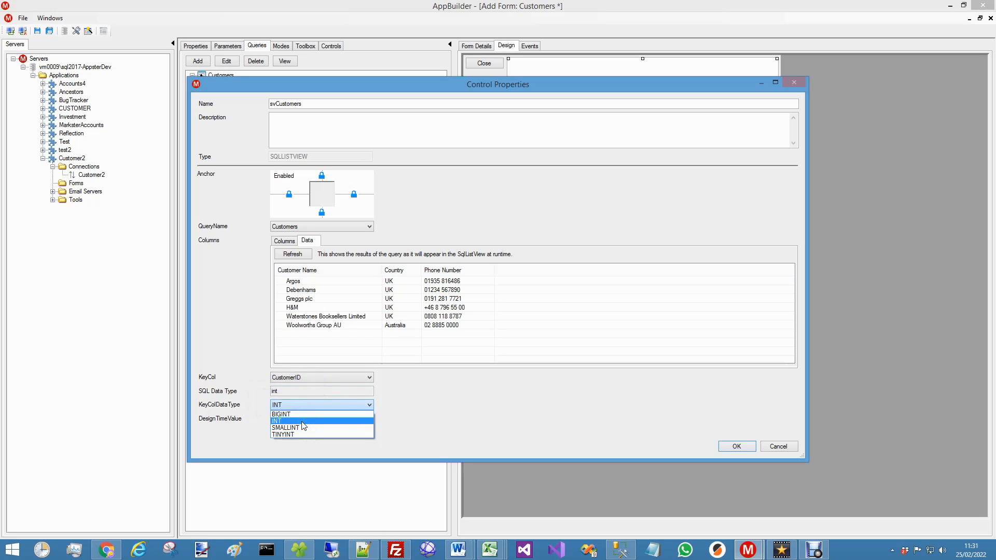
{"action": "left_click", "coordinate": [302, 422]}
{"action": "left_click", "coordinate": [316, 418]}
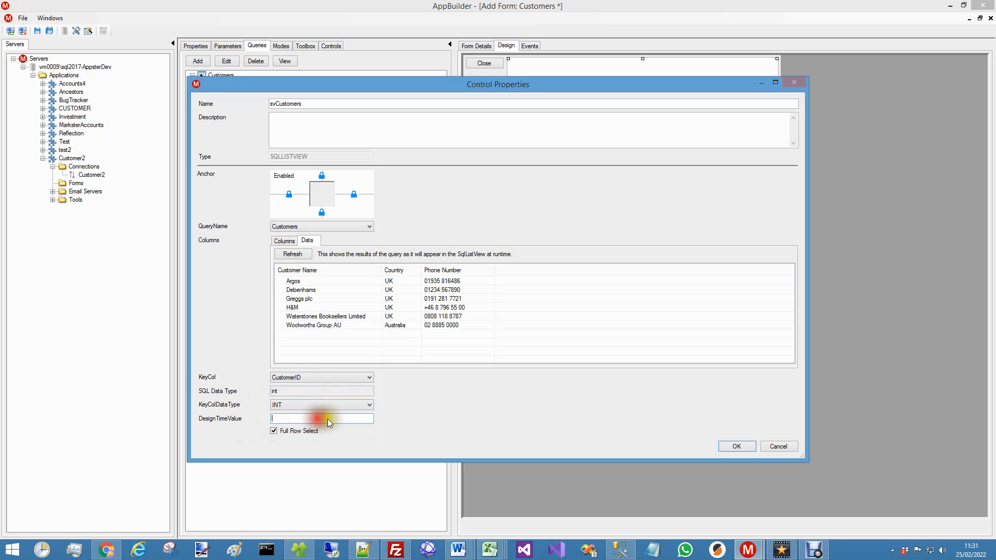
{"action": "type", "text": "1"}
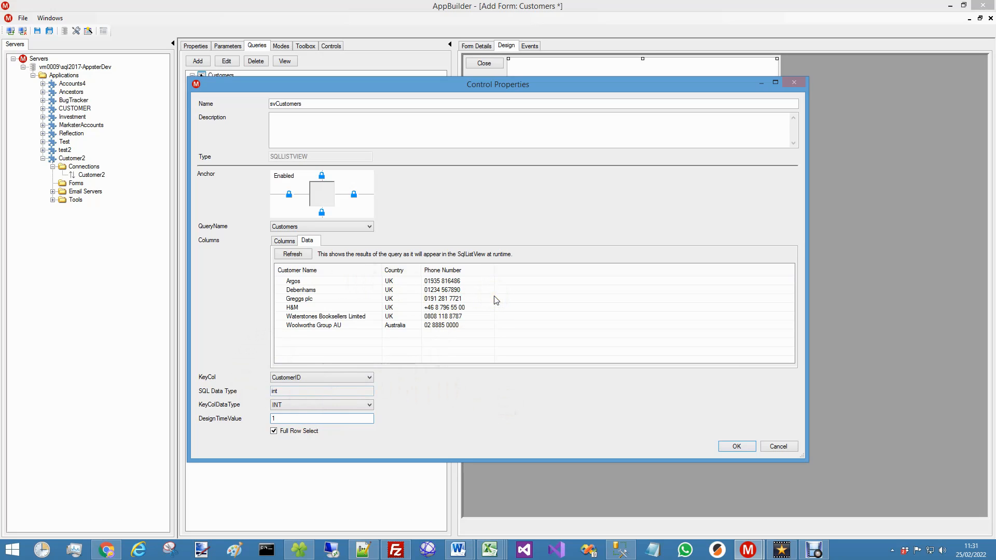
Widen the last column boundary in the data preview, shrink it back, and accept the control properties.
{"action": "left_click_drag", "start_coordinate": [494, 270], "coordinate": [578, 271]}
{"action": "left_click_drag", "start_coordinate": [579, 270], "coordinate": [480, 270]}
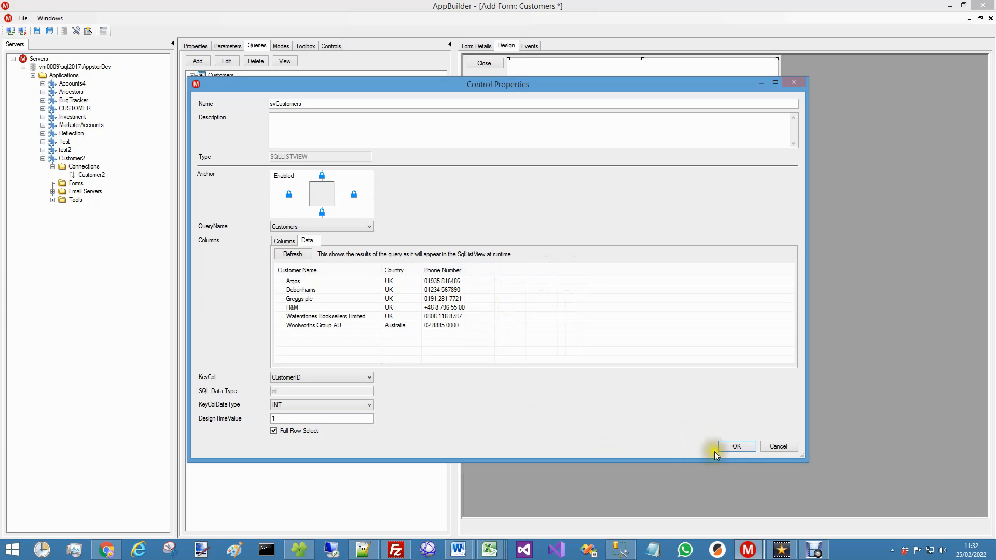
{"action": "left_click", "coordinate": [739, 446]}
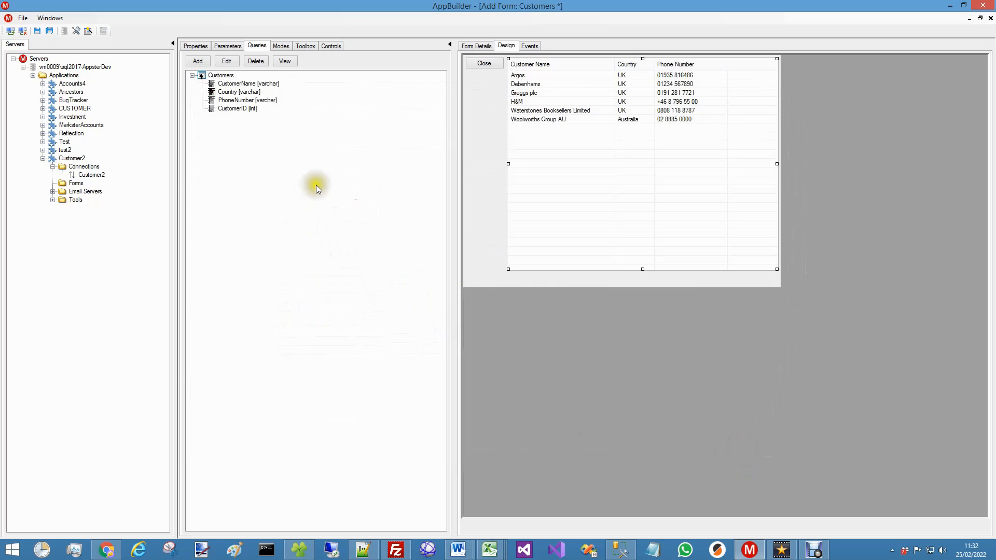
Add a button directly below Close, name it cmdAdd and set its text to Add.
{"action": "right_click", "coordinate": [472, 82]}
{"action": "mouse_move", "coordinate": [500, 122]}
{"action": "left_click", "coordinate": [634, 125]}
{"action": "left_click_drag", "start_coordinate": [484, 90], "coordinate": [480, 85]}
{"action": "double_click", "coordinate": [480, 78]}
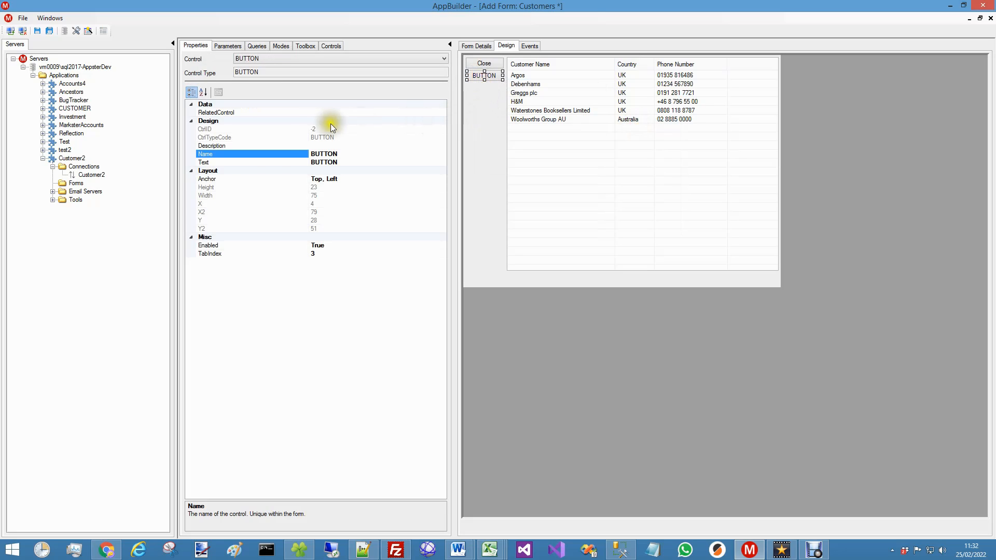
{"action": "type", "text": "cmdAdd"}
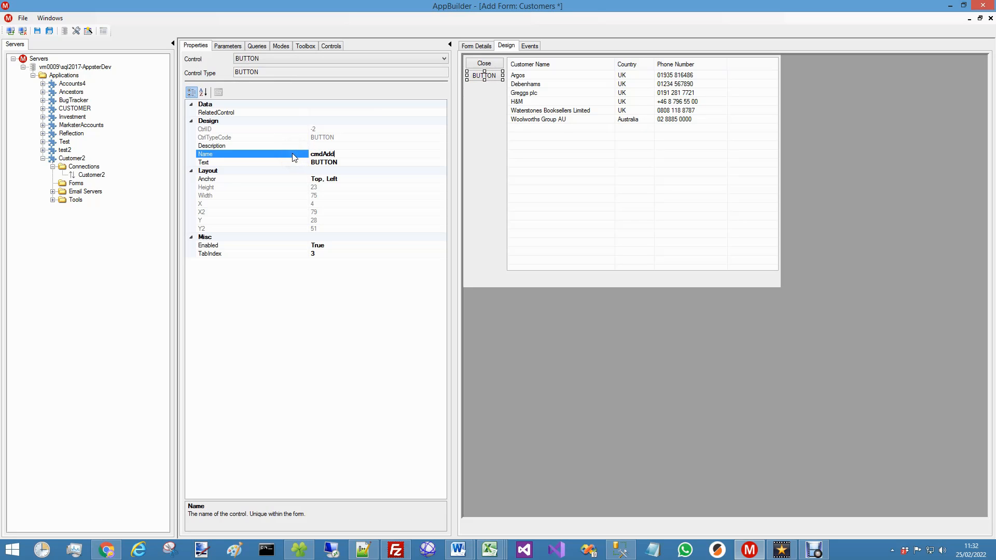
{"action": "key", "text": "Down"}
{"action": "type", "text": "A"}
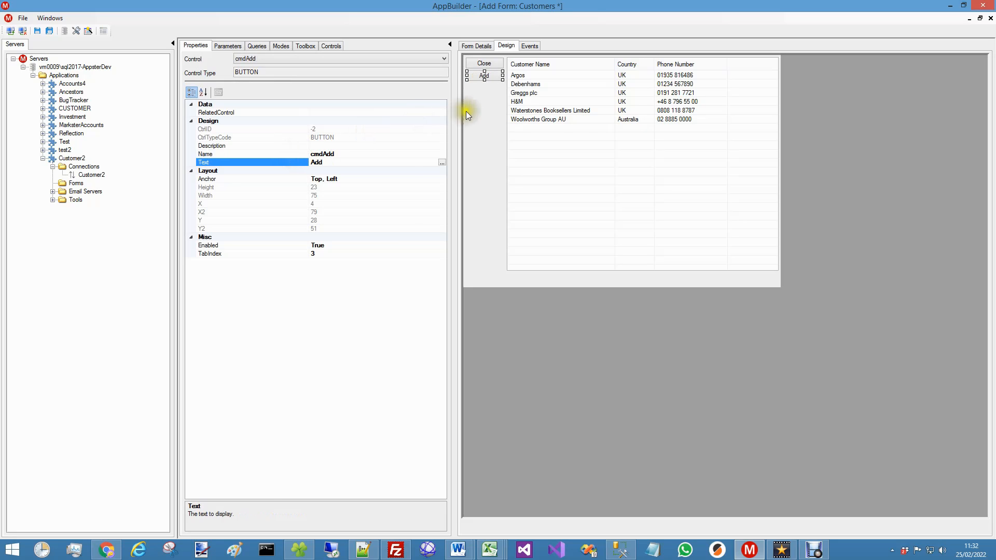
Add a second button directly below Add, name it cmdEdit and set its text to Edit.
{"action": "right_click", "coordinate": [473, 98]}
{"action": "left_click", "coordinate": [634, 141]}
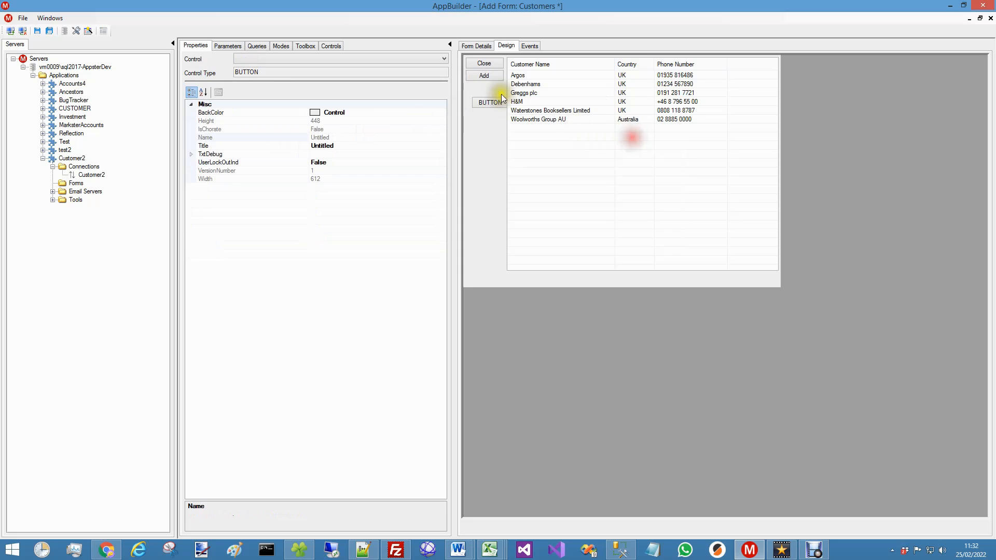
{"action": "left_click", "coordinate": [486, 96]}
{"action": "left_click", "coordinate": [301, 155]}
{"action": "type", "text": "cmdEdit"}
{"action": "key", "text": "Return"}
{"action": "key", "text": "Down"}
{"action": "type", "text": "Edit"}
{"action": "key", "text": "Return"}
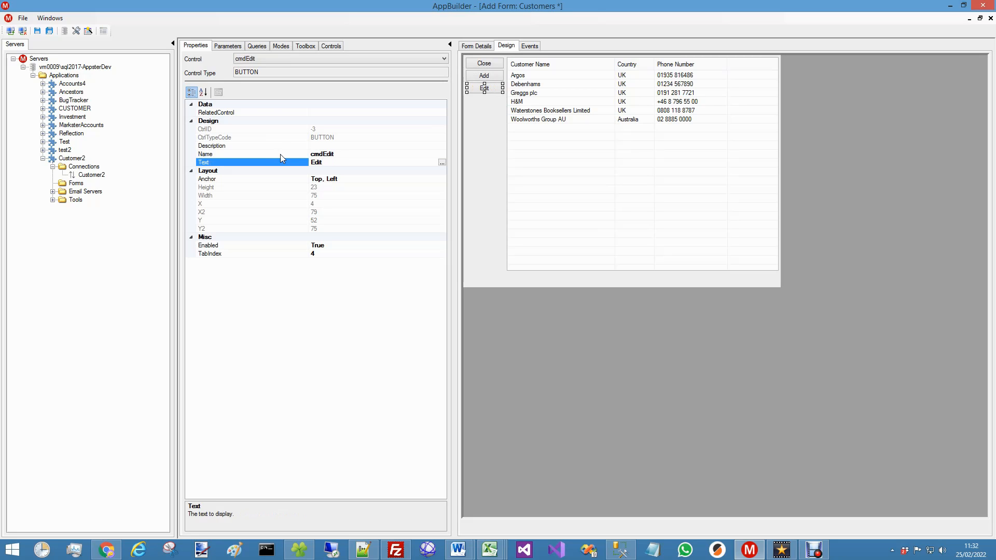
Add a third button directly below Edit, name it cmdDelete and set its text to Delete.
{"action": "right_click", "coordinate": [480, 95]}
{"action": "mouse_move", "coordinate": [516, 147]}
{"action": "left_click", "coordinate": [658, 146]}
{"action": "left_click", "coordinate": [472, 104]}
{"action": "left_click_drag", "start_coordinate": [472, 105], "coordinate": [481, 102]}
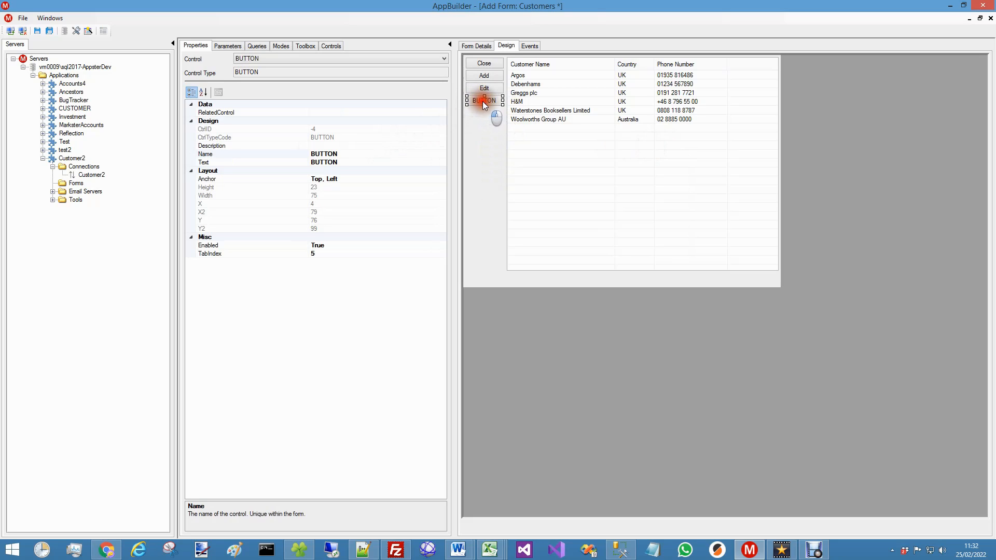
{"action": "left_click", "coordinate": [288, 157]}
{"action": "type", "text": "cmdDelete"}
{"action": "key", "text": "Return"}
{"action": "key", "text": "Down"}
{"action": "type", "text": "Delete"}
{"action": "key", "text": "Return"}
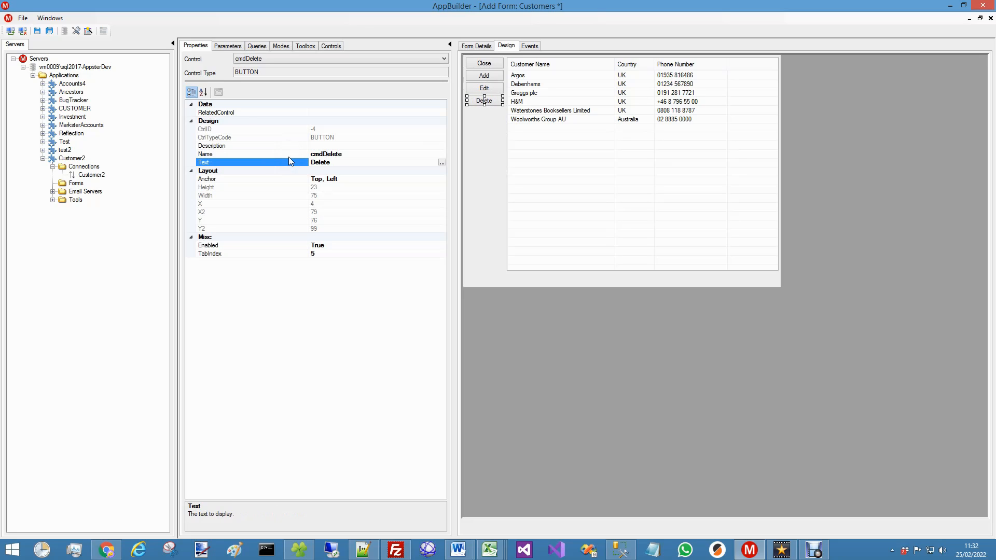
Save the Customers form and close its designer.
{"action": "left_click", "coordinate": [50, 31]}
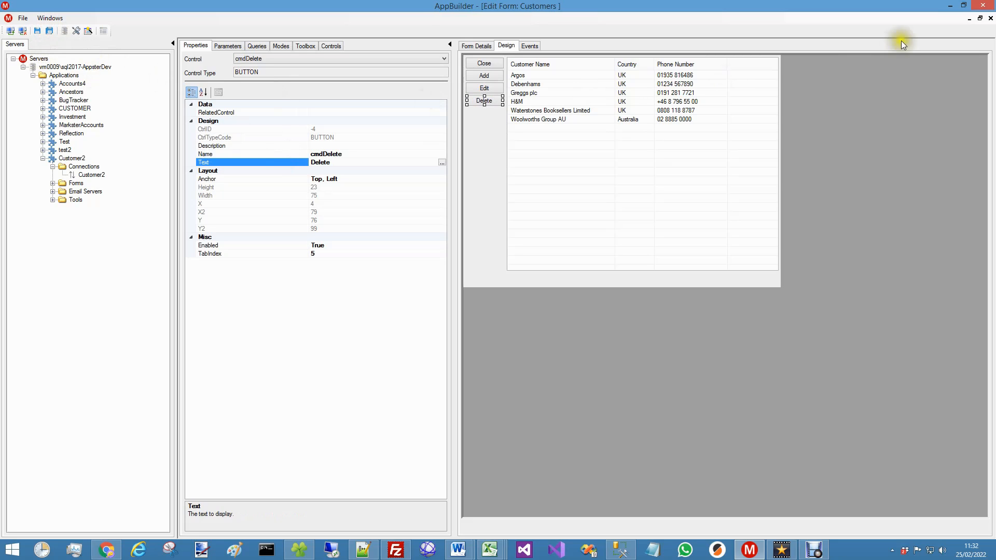
{"action": "left_click", "coordinate": [990, 18]}
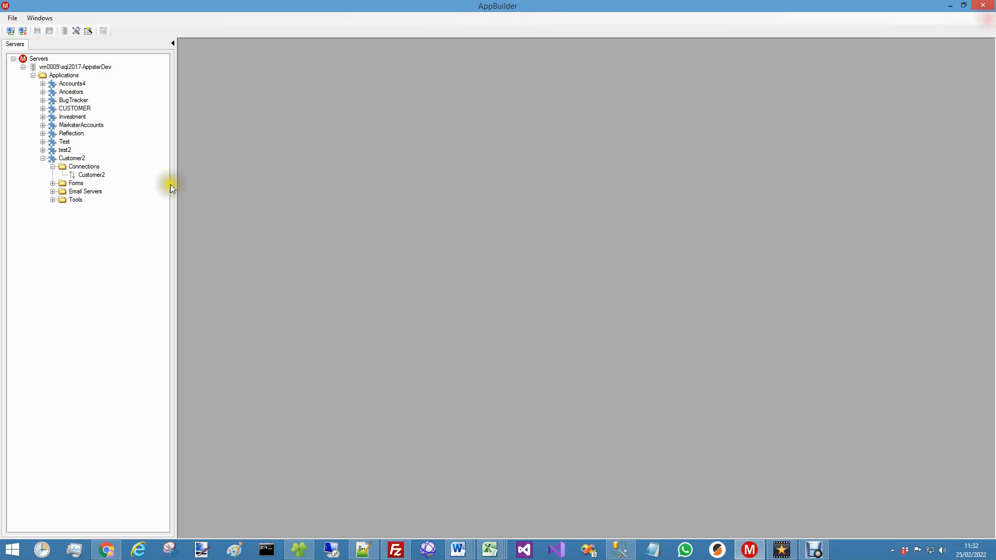
Set the Customer2 application's startup form to Customers and startup mode to VIEW, and close its properties with the changes saved.
{"action": "right_click", "coordinate": [72, 158]}
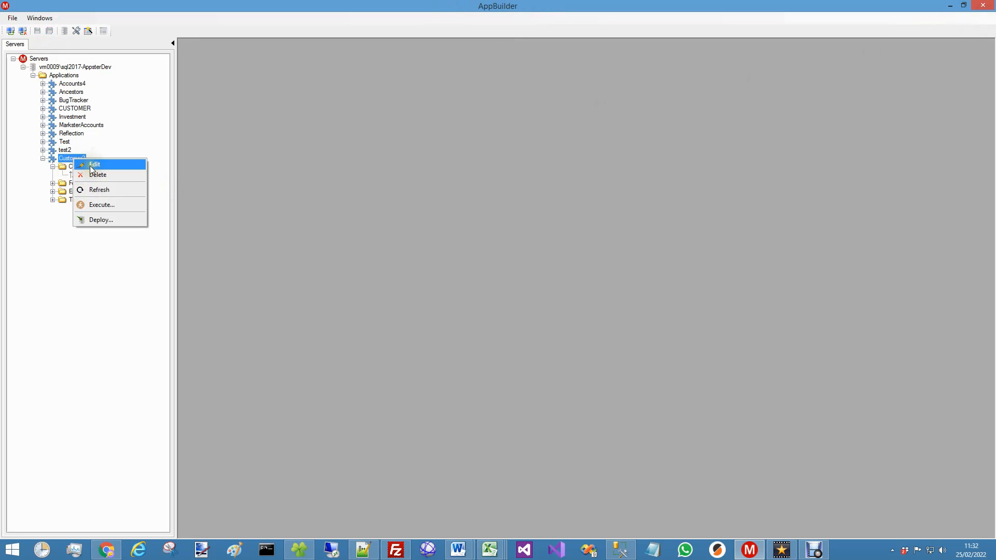
{"action": "left_click", "coordinate": [93, 164]}
{"action": "left_click", "coordinate": [394, 259]}
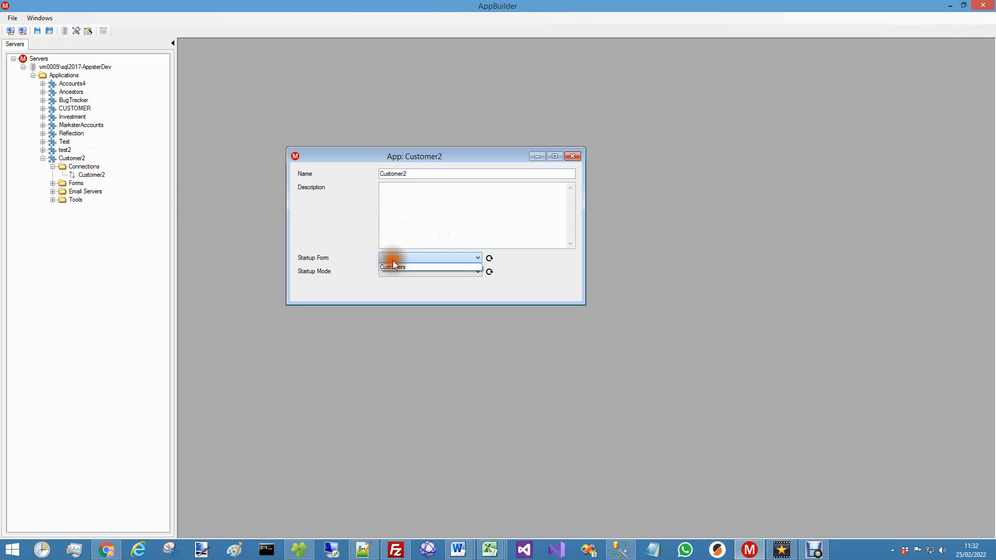
{"action": "left_click", "coordinate": [396, 267]}
{"action": "left_click", "coordinate": [397, 271]}
{"action": "left_click", "coordinate": [395, 282]}
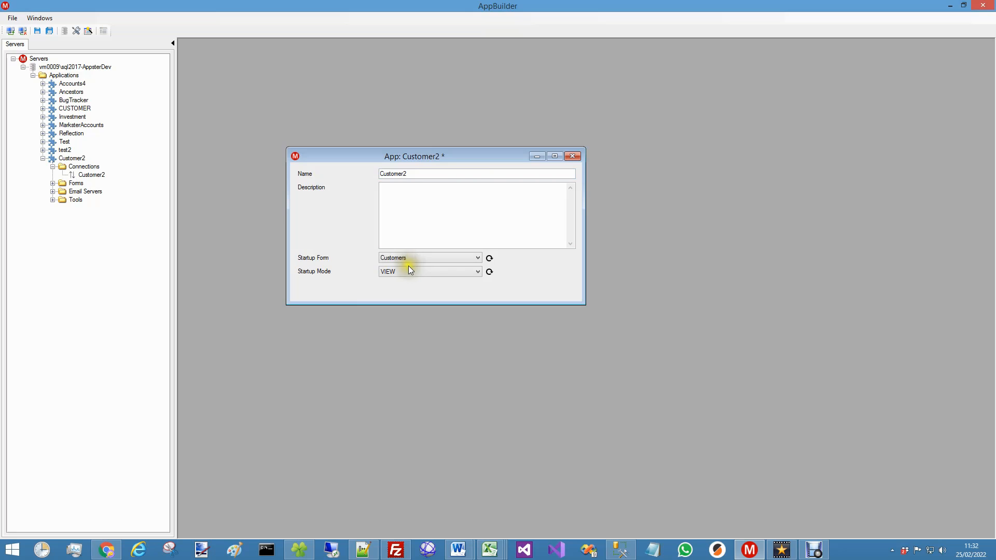
{"action": "left_click", "coordinate": [572, 156]}
{"action": "left_click", "coordinate": [464, 308]}
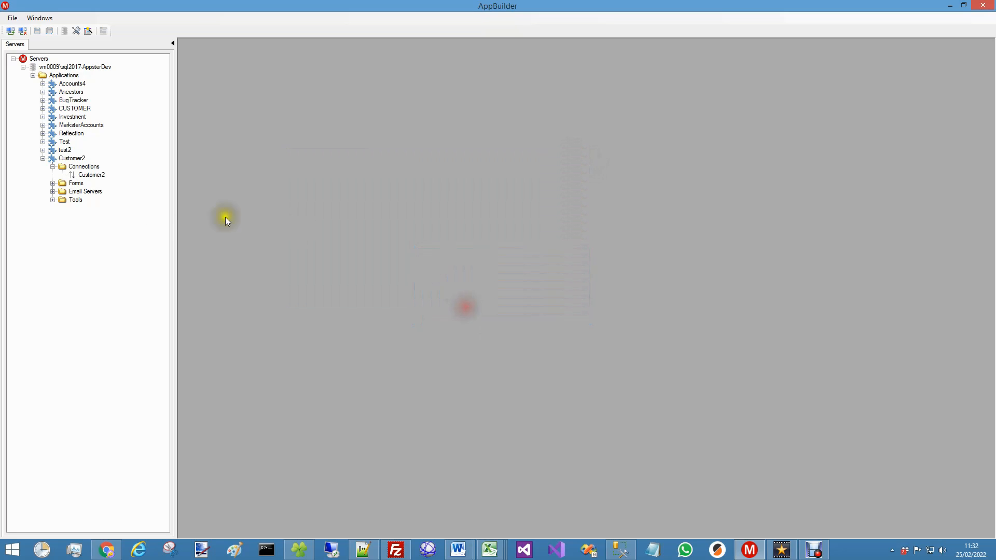
Start the Form Wizard for Customer2, using the Customer2 connection and the dbo.Customer table as data source.
{"action": "left_click", "coordinate": [52, 184]}
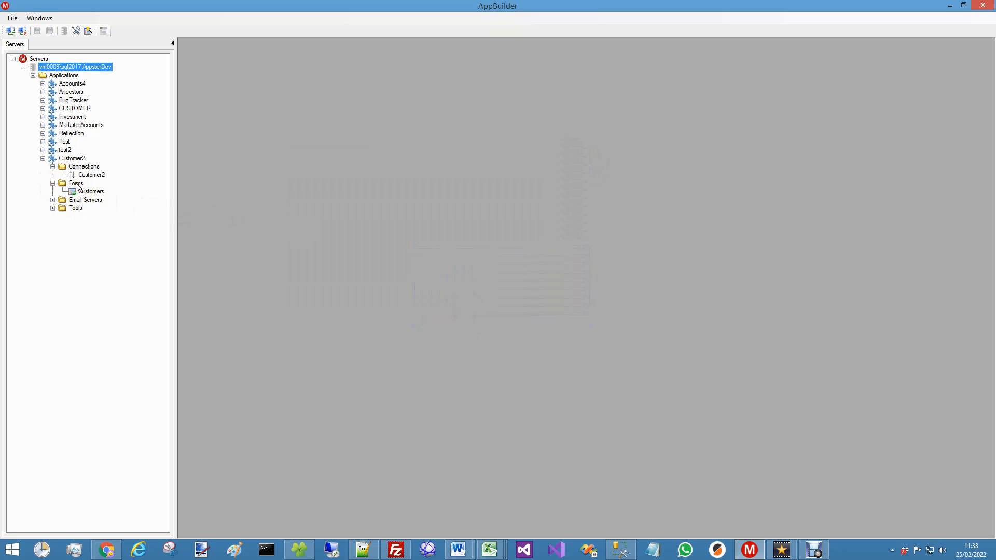
{"action": "left_click", "coordinate": [53, 208]}
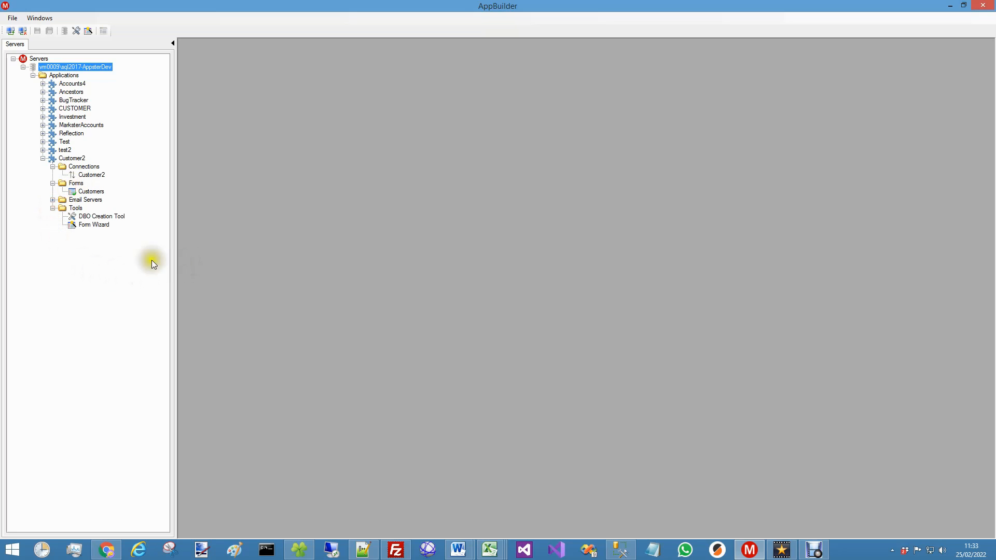
{"action": "double_click", "coordinate": [74, 225]}
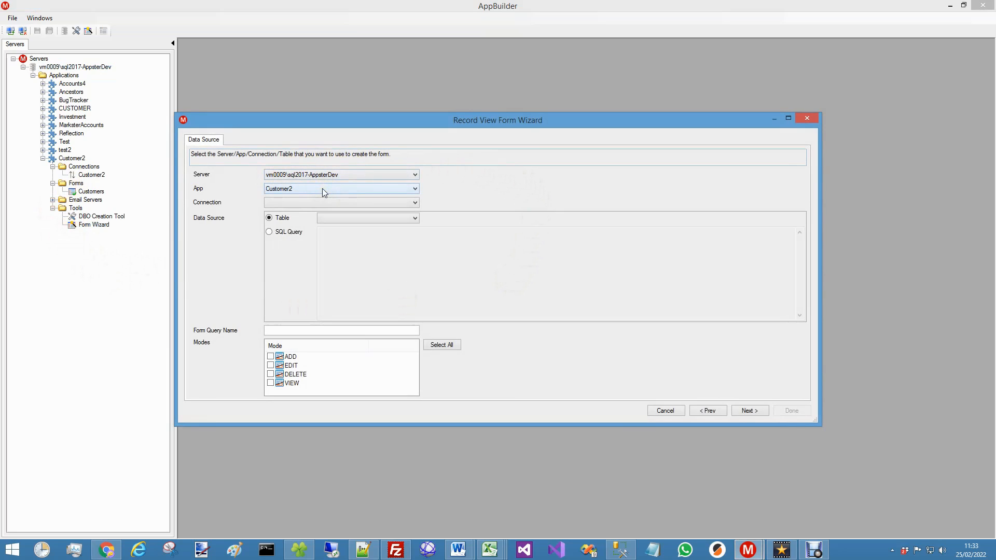
{"action": "left_click", "coordinate": [298, 203]}
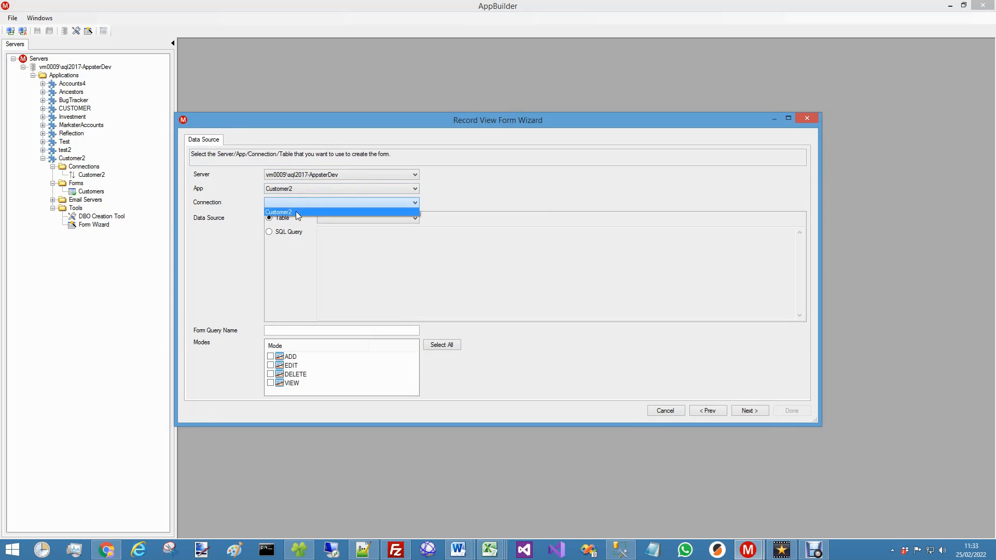
{"action": "left_click", "coordinate": [296, 213]}
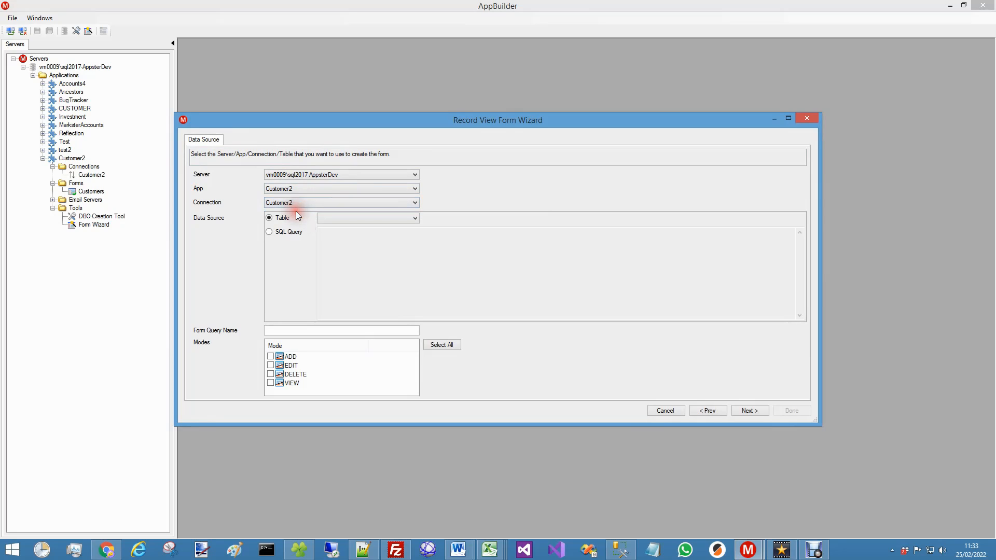
{"action": "left_click", "coordinate": [335, 218]}
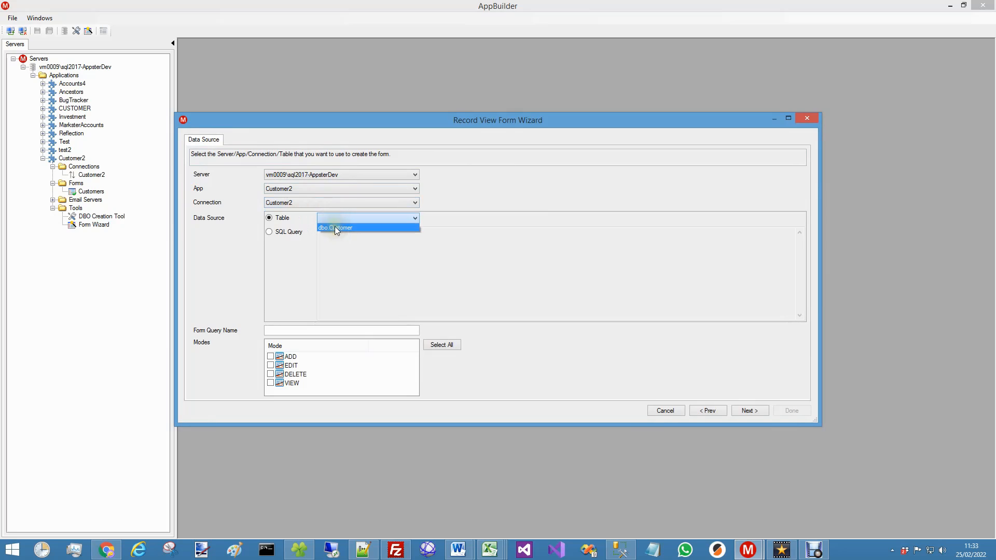
{"action": "left_click", "coordinate": [335, 227]}
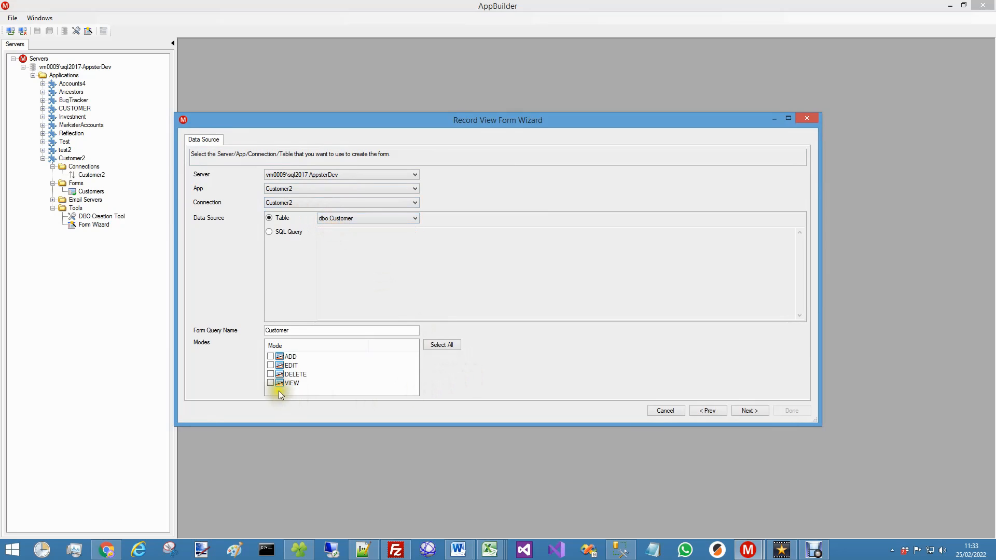
Enable the ADD, EDIT and DELETE modes for the new form and continue to the column selection.
{"action": "left_click", "coordinate": [270, 356]}
{"action": "left_click", "coordinate": [271, 365]}
{"action": "left_click", "coordinate": [270, 374]}
{"action": "left_click", "coordinate": [746, 410]}
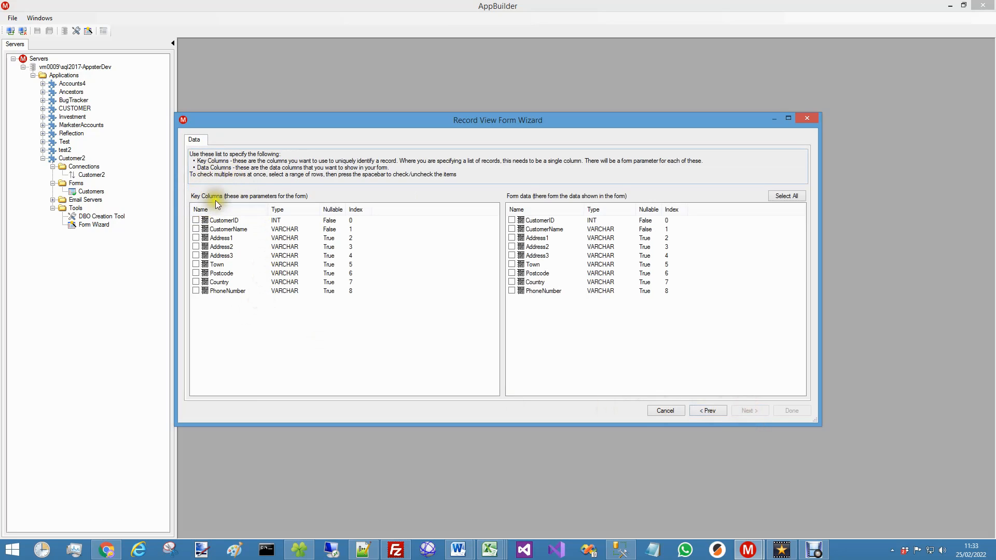
Use CustomerID as the key column, include all columns as form data, and continue to the form design.
{"action": "left_click", "coordinate": [195, 220]}
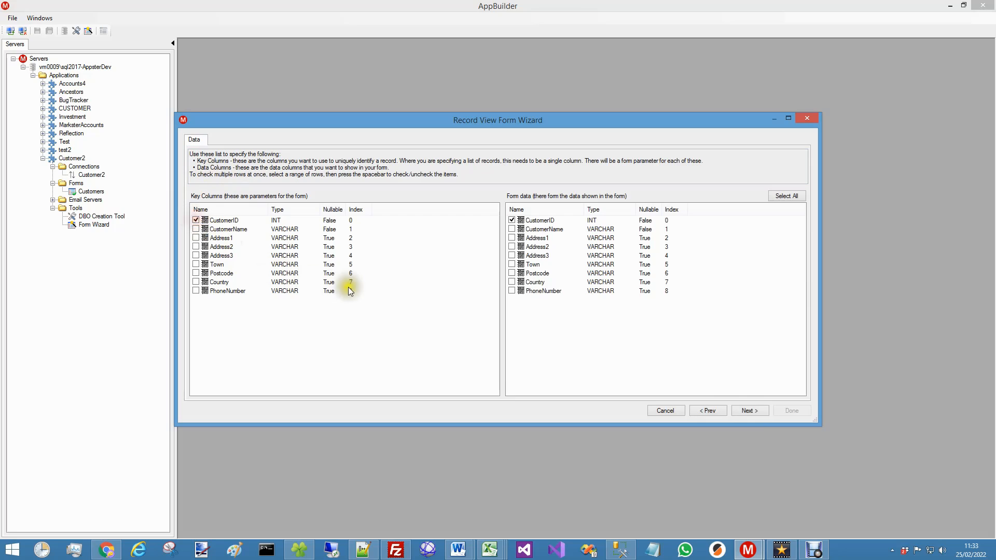
{"action": "left_click", "coordinate": [795, 196]}
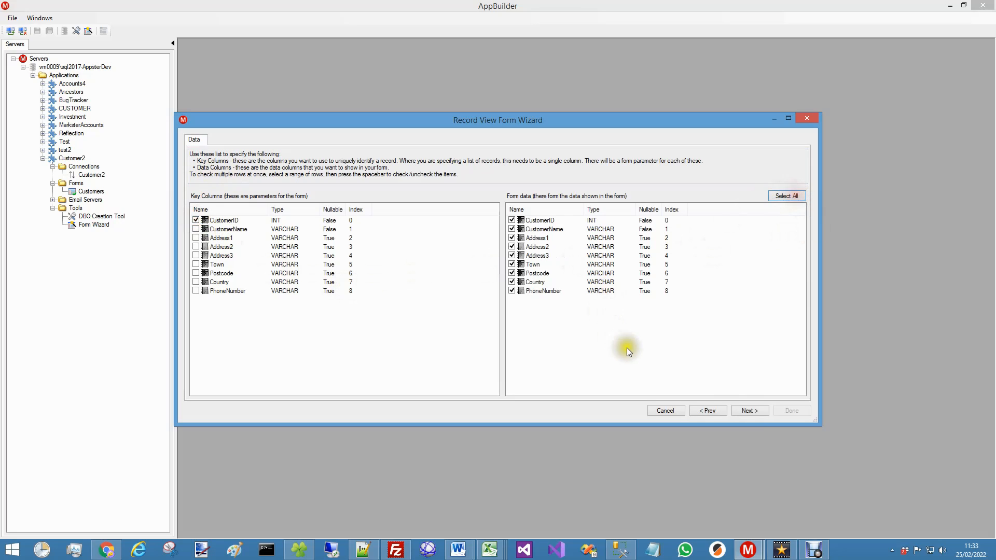
{"action": "left_click", "coordinate": [751, 408]}
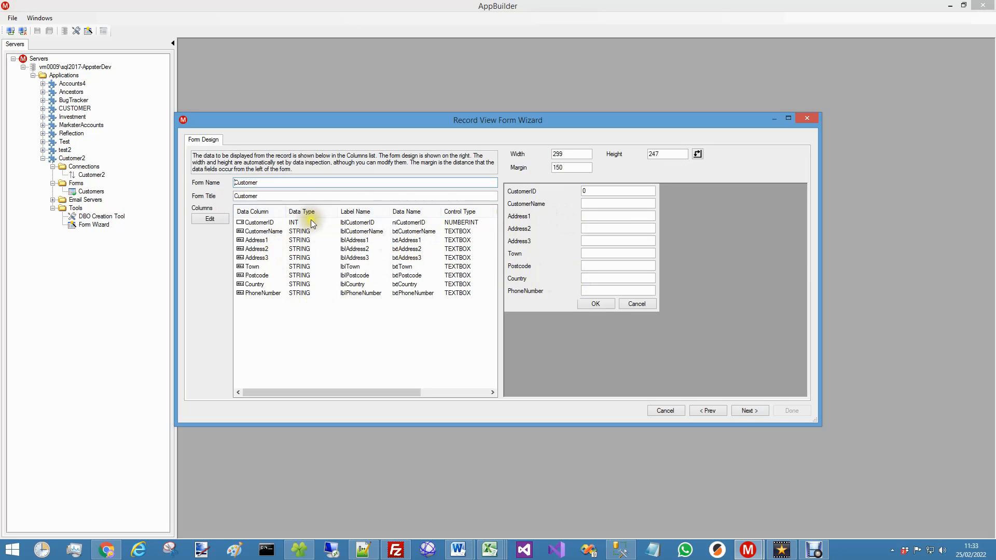
Set the form width to 400 and the margin to 120, and complete the wizard to generate the Customer form.
{"action": "double_click", "coordinate": [557, 154]}
{"action": "type", "text": "400"}
{"action": "key", "text": "Tab"}
{"action": "double_click", "coordinate": [569, 169]}
{"action": "type", "text": "120"}
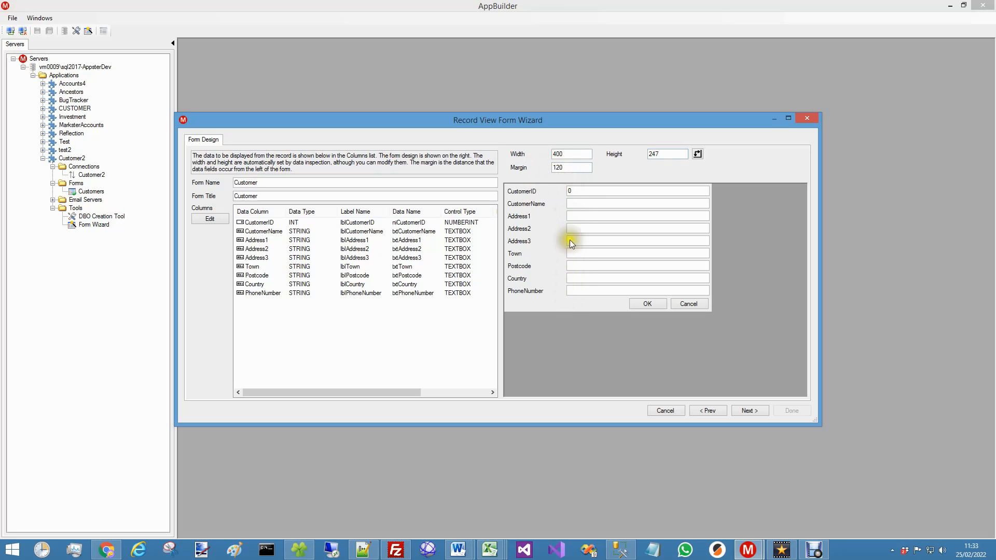
{"action": "left_click", "coordinate": [748, 409]}
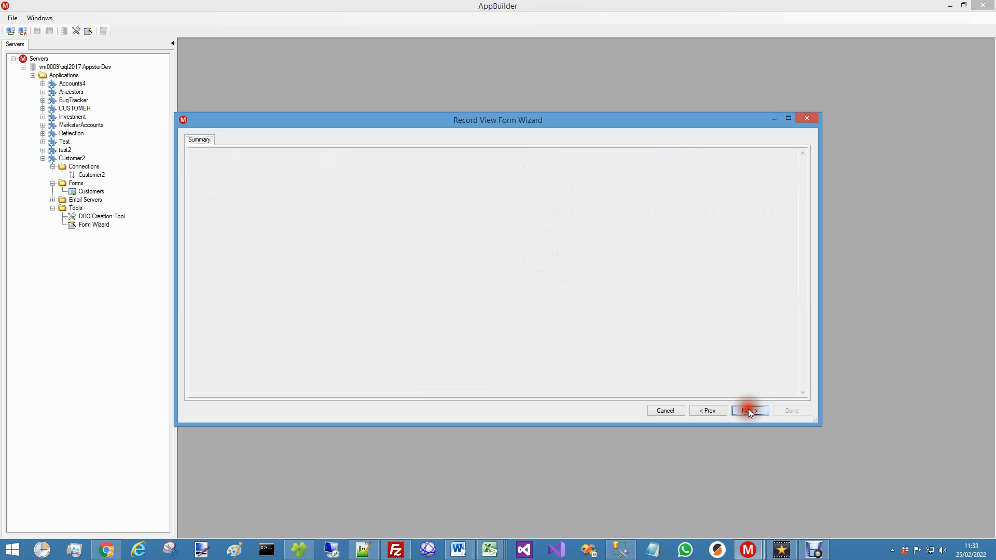
{"action": "left_click", "coordinate": [749, 410]}
{"action": "left_click", "coordinate": [783, 411]}
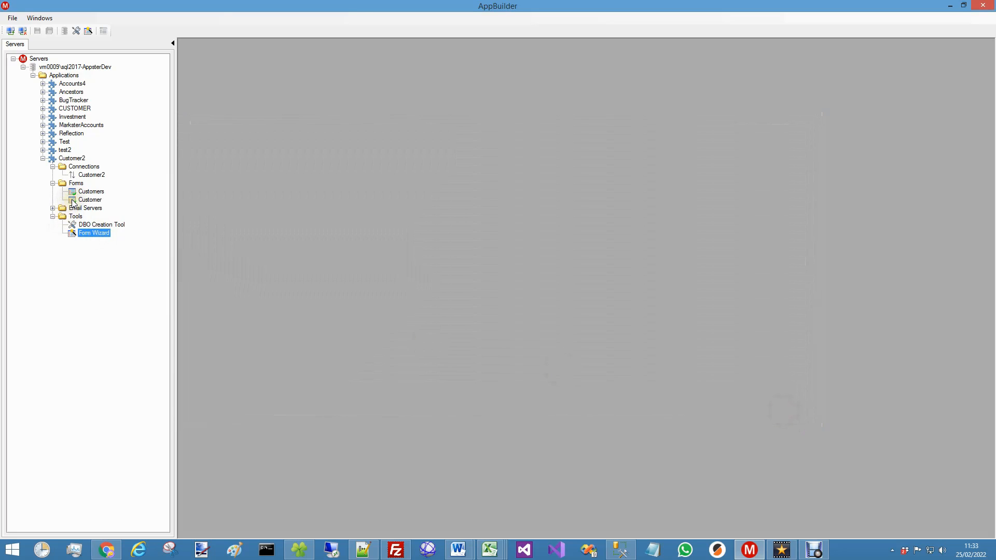
Open the Customer form's designer and examine the CustomerName text box's properties, including Enabled, and the form's modes.
{"action": "left_click", "coordinate": [72, 200]}
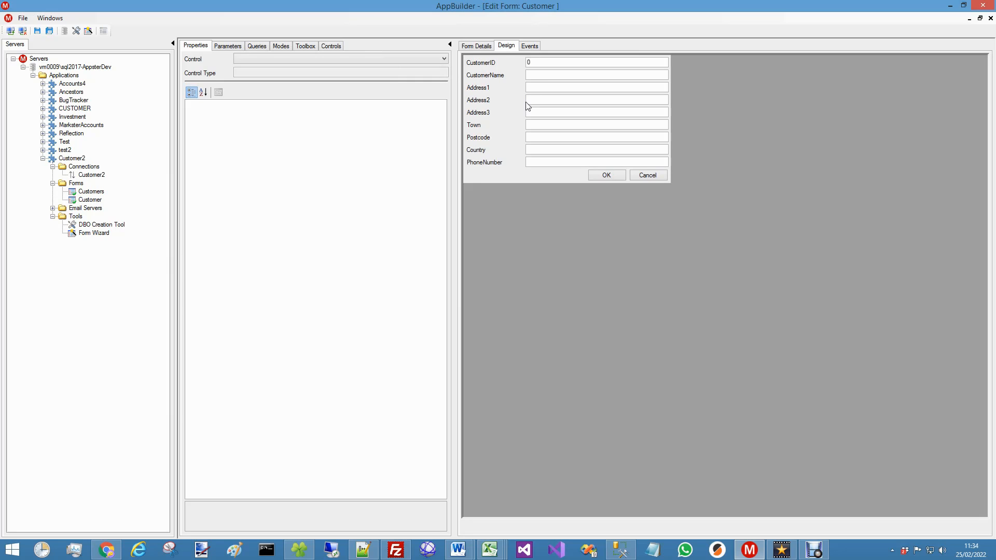
{"action": "left_click", "coordinate": [529, 76]}
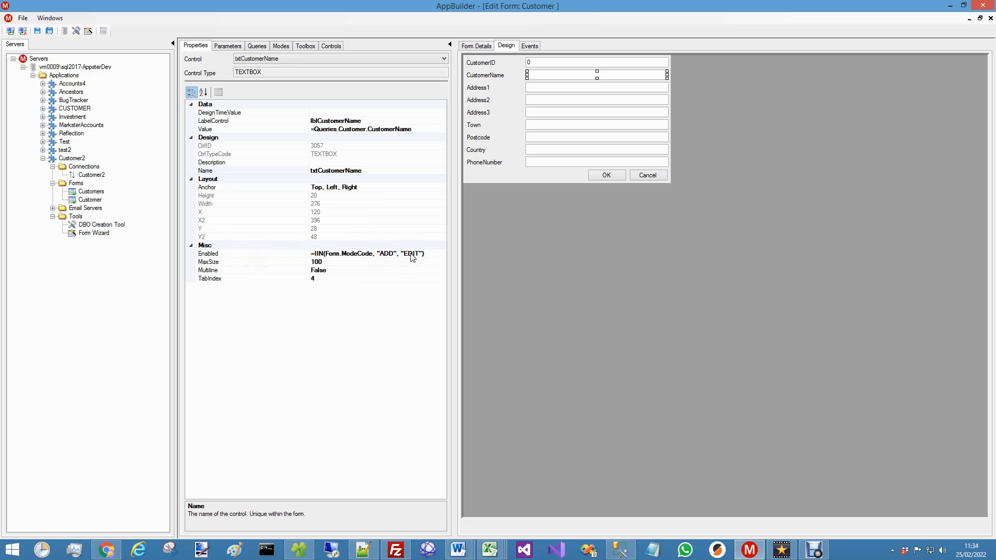
{"action": "left_click", "coordinate": [280, 46]}
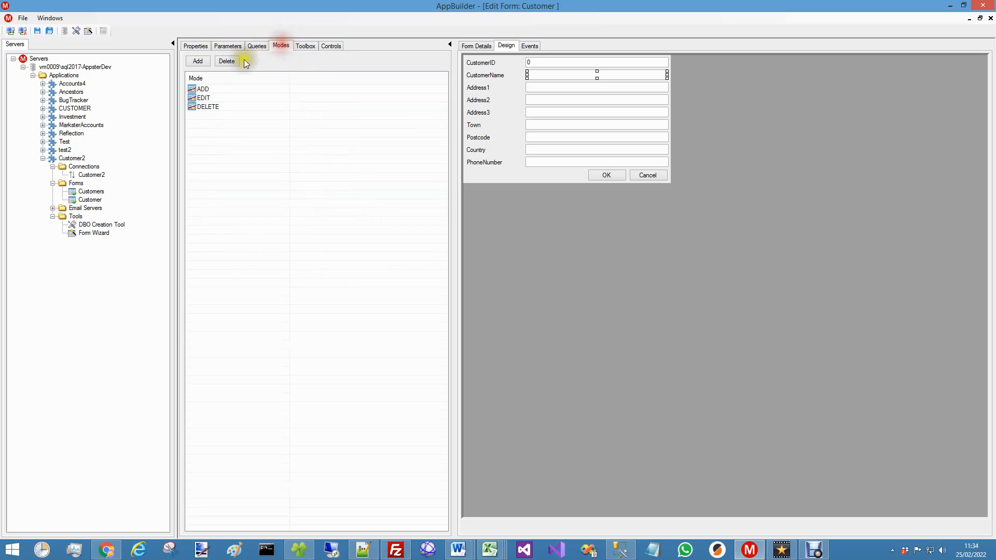
{"action": "left_click", "coordinate": [195, 45]}
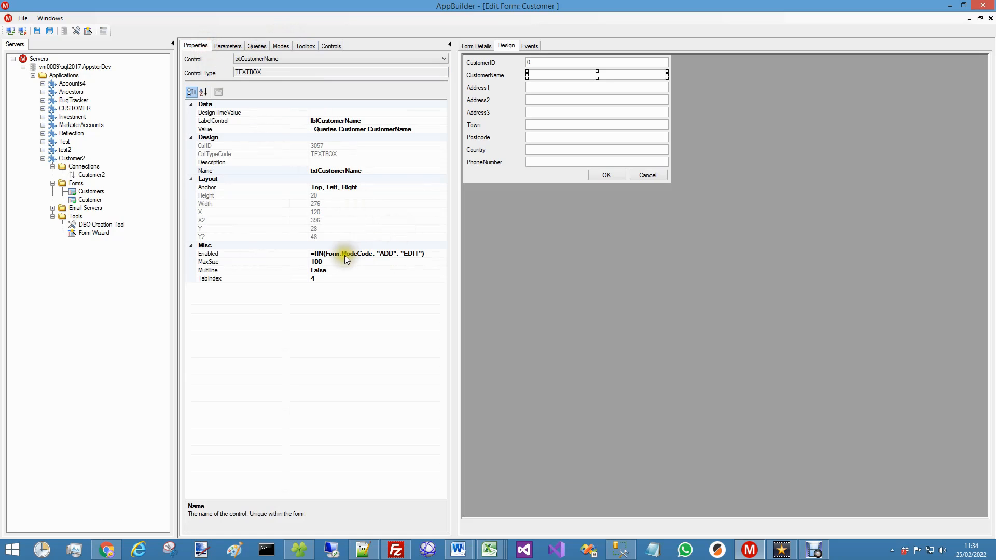
{"action": "left_click", "coordinate": [312, 254]}
Add a Click event for the Customer form's Cancel button that applies to all form modes.
{"action": "left_click", "coordinate": [659, 177]}
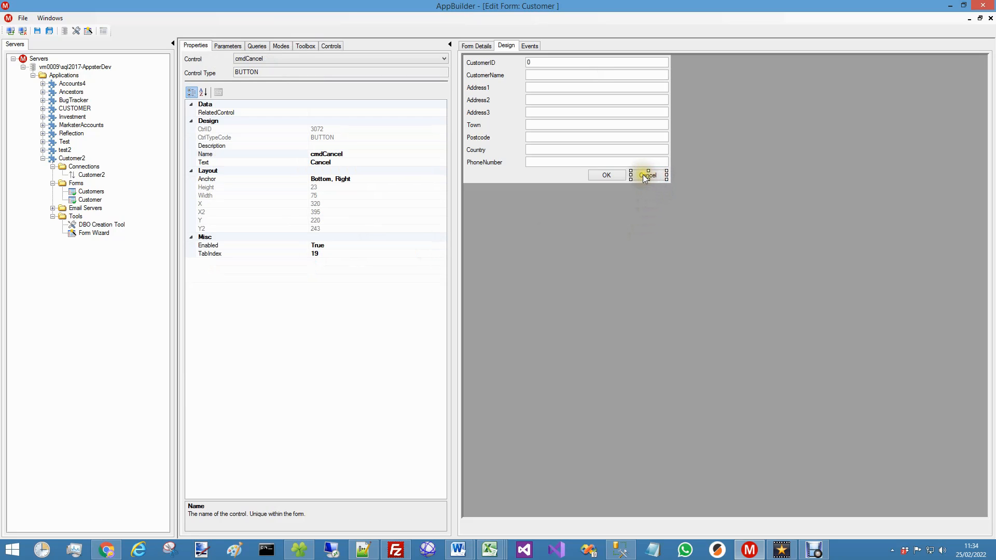
{"action": "right_click", "coordinate": [643, 176]}
{"action": "mouse_move", "coordinate": [673, 246]}
{"action": "mouse_move", "coordinate": [755, 244]}
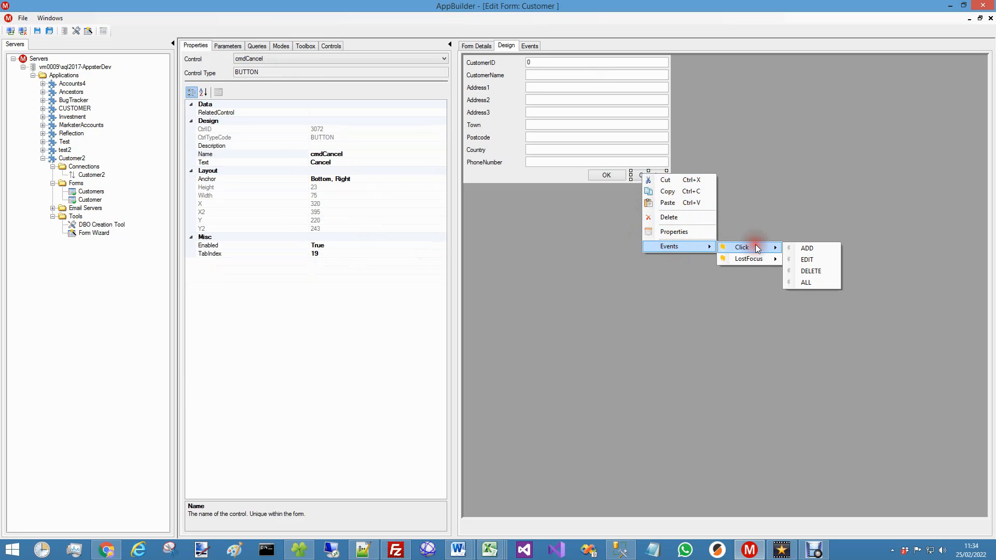
{"action": "left_click", "coordinate": [806, 282]}
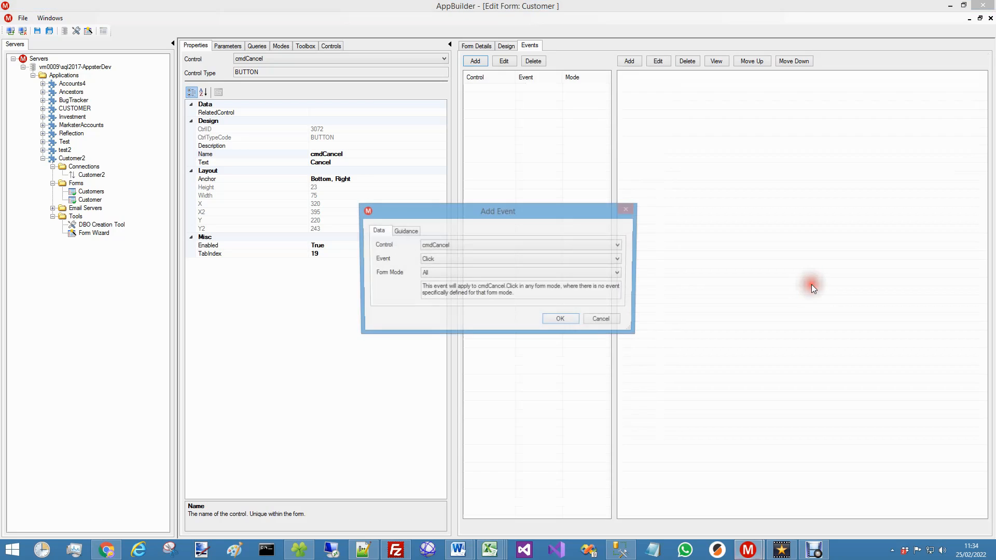
{"action": "left_click", "coordinate": [561, 320]}
Add a Close Form macro step to the cmdCancel Click event, keeping the default success and failure actions.
{"action": "left_click", "coordinate": [629, 61]}
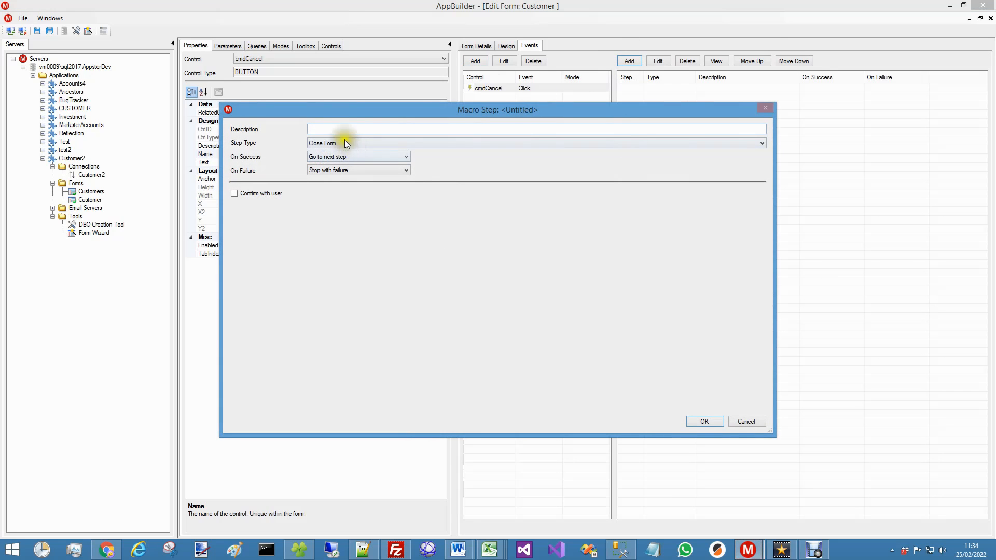
{"action": "left_click", "coordinate": [323, 128]}
{"action": "left_click", "coordinate": [704, 421]}
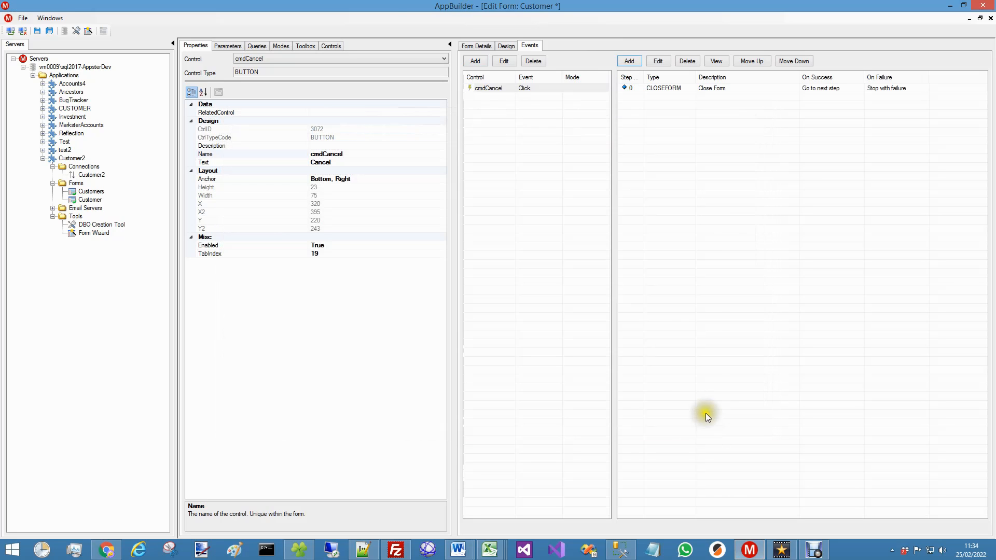
Return to the Customer form's design, save the form and close its designer.
{"action": "left_click", "coordinate": [506, 47]}
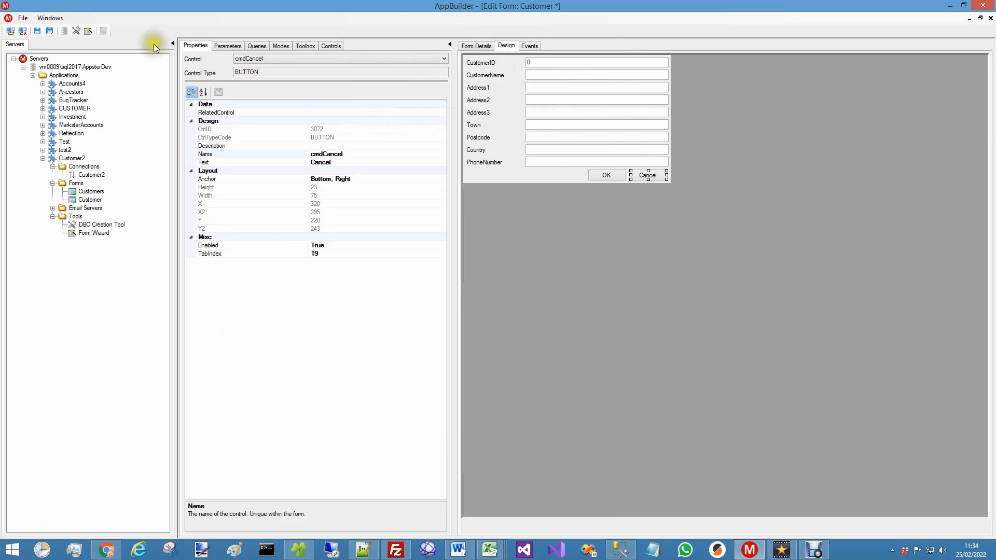
{"action": "left_click", "coordinate": [50, 30]}
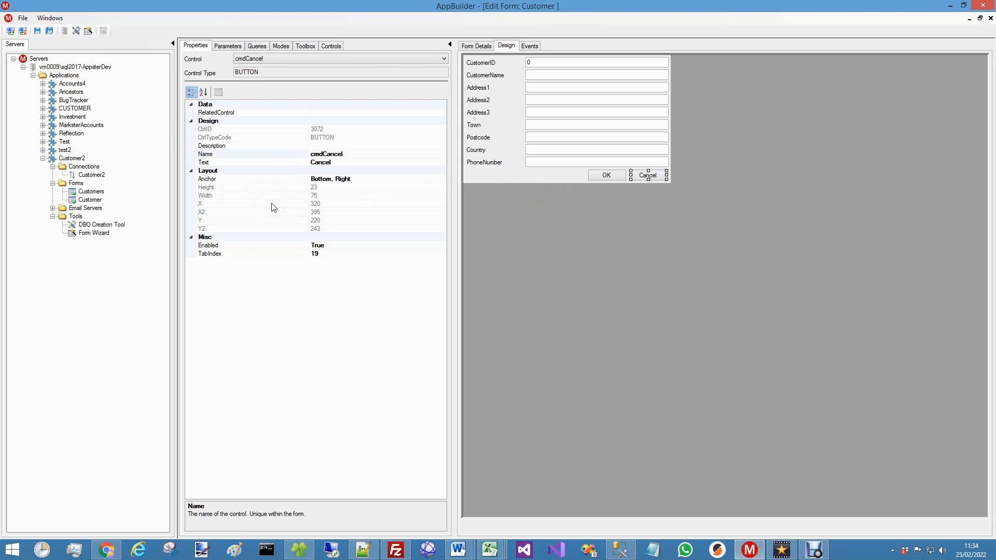
{"action": "left_click", "coordinate": [990, 18]}
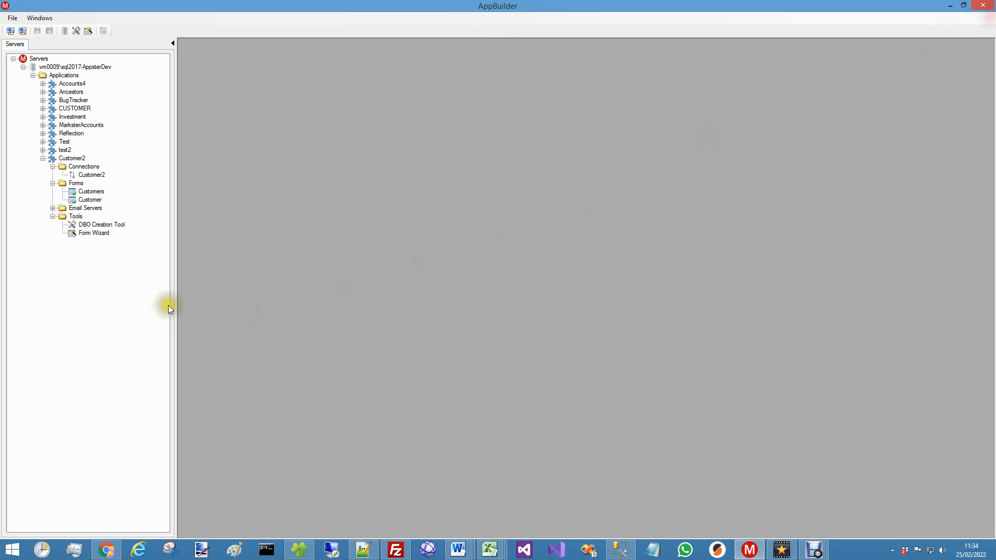
Open the Customers form's designer and add a Click event in VIEW mode for its Add button.
{"action": "double_click", "coordinate": [86, 192]}
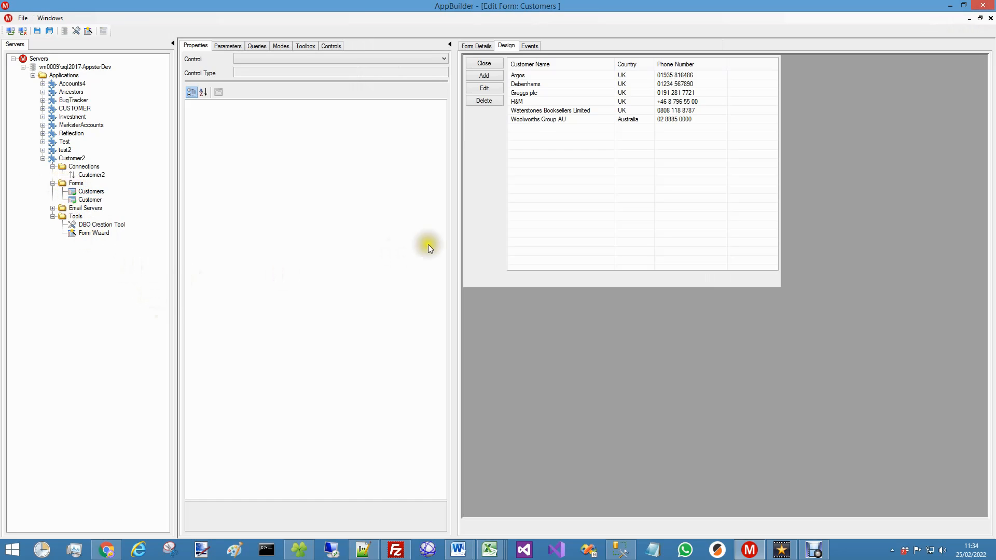
{"action": "left_click", "coordinate": [486, 76]}
{"action": "right_click", "coordinate": [489, 76]}
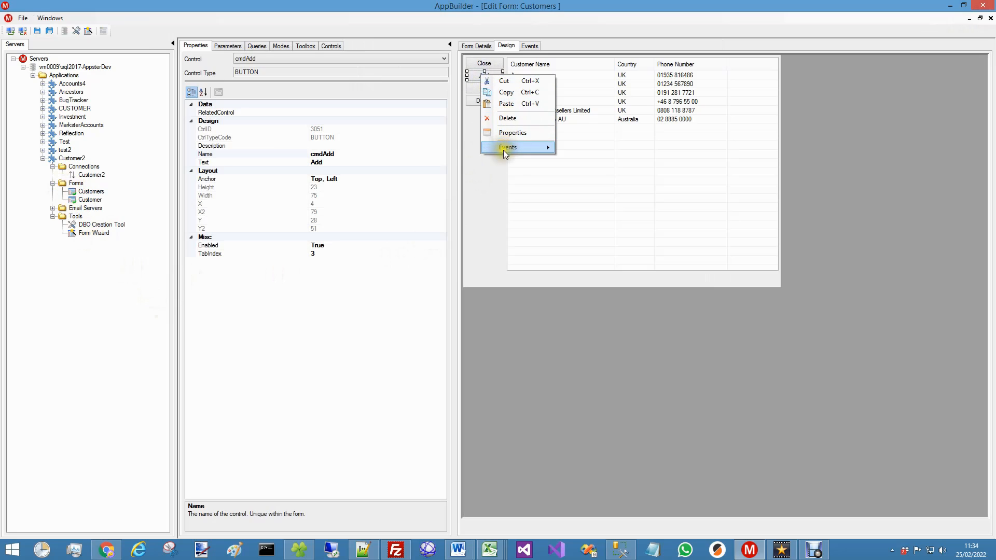
{"action": "mouse_move", "coordinate": [506, 148]}
{"action": "left_click", "coordinate": [579, 151]}
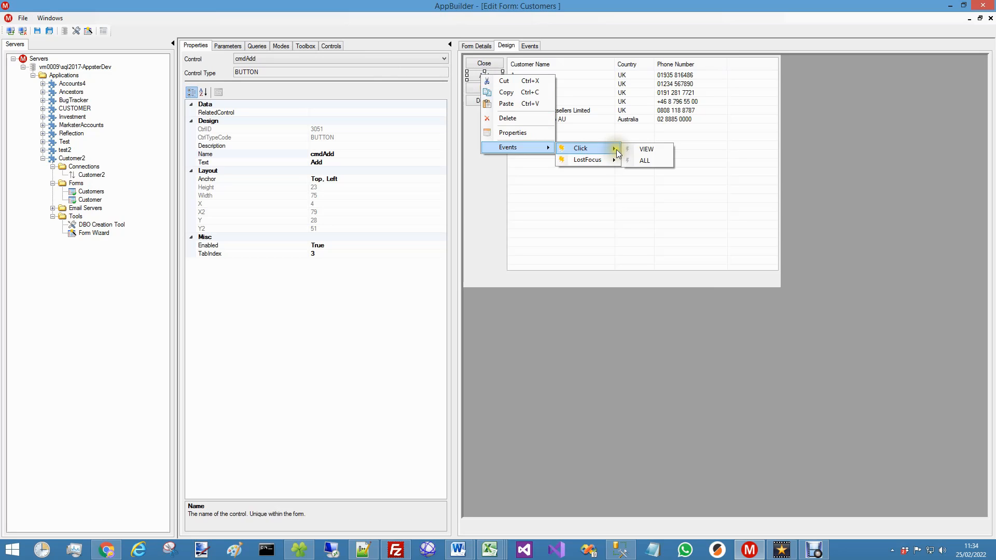
{"action": "left_click", "coordinate": [642, 150]}
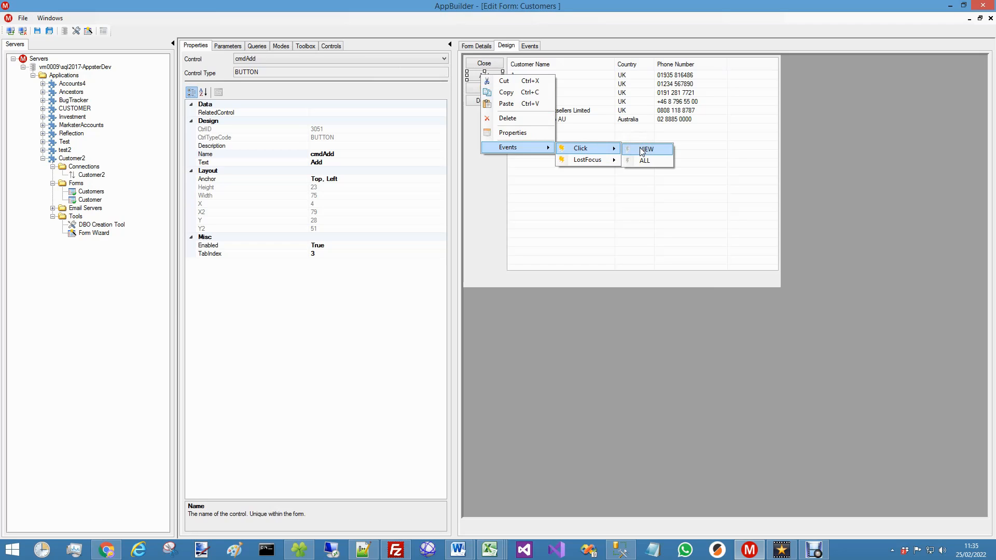
{"action": "left_click", "coordinate": [641, 150]}
{"action": "left_click", "coordinate": [564, 317]}
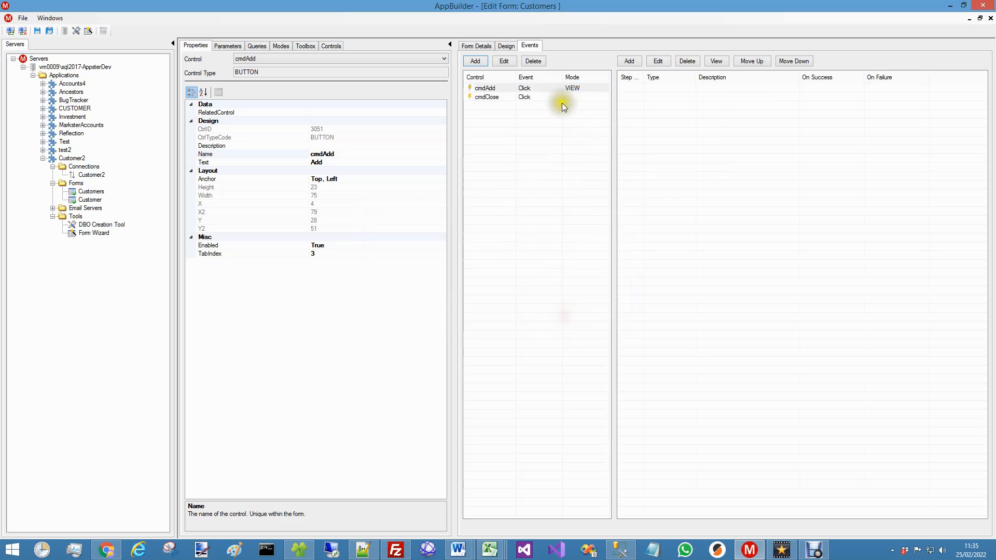
Add an Open Form macro step to the cmdAdd Click event that opens the Customer form in ADD mode.
{"action": "left_click", "coordinate": [534, 87]}
{"action": "left_click", "coordinate": [628, 61]}
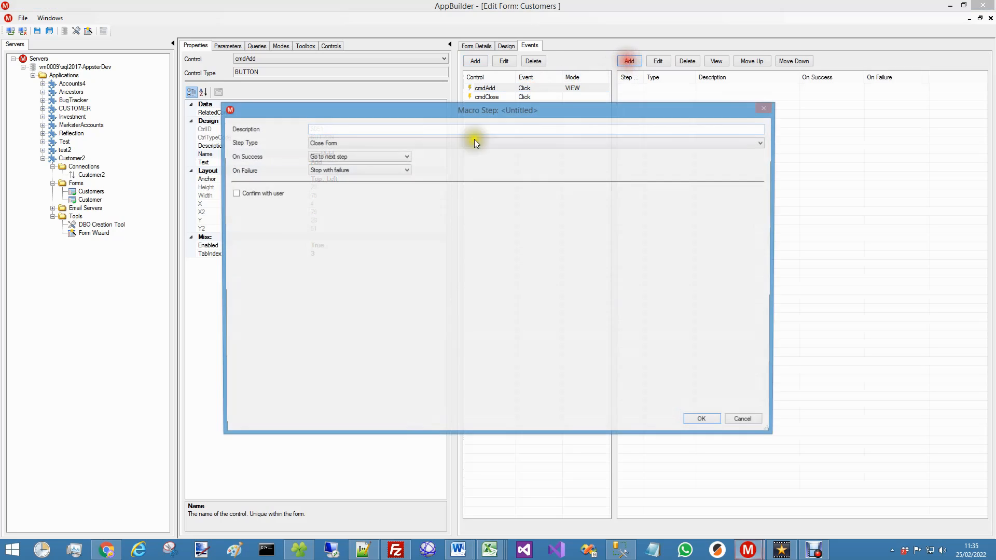
{"action": "left_click", "coordinate": [347, 143]}
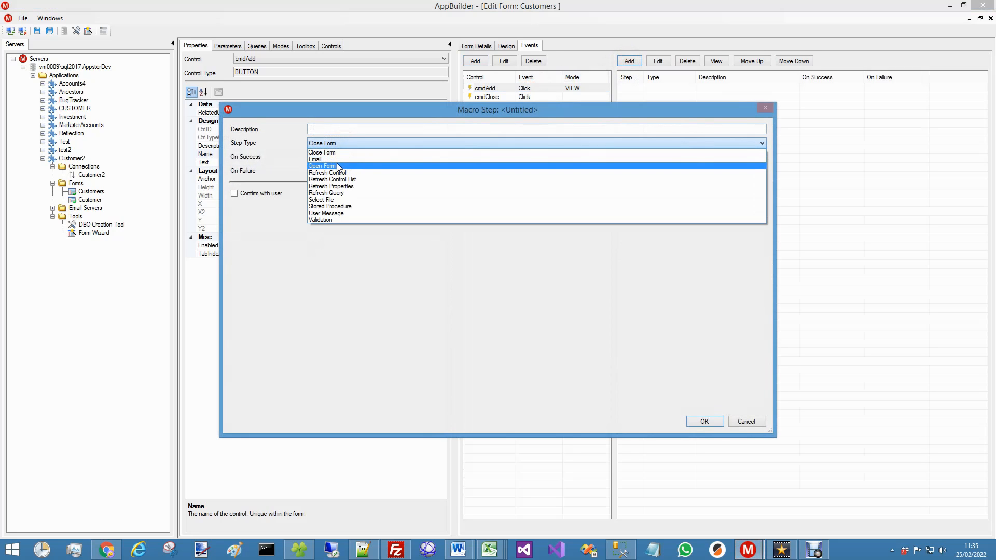
{"action": "left_click", "coordinate": [337, 166]}
{"action": "left_click", "coordinate": [328, 195]}
{"action": "left_click", "coordinate": [328, 204]}
{"action": "left_click", "coordinate": [366, 207]}
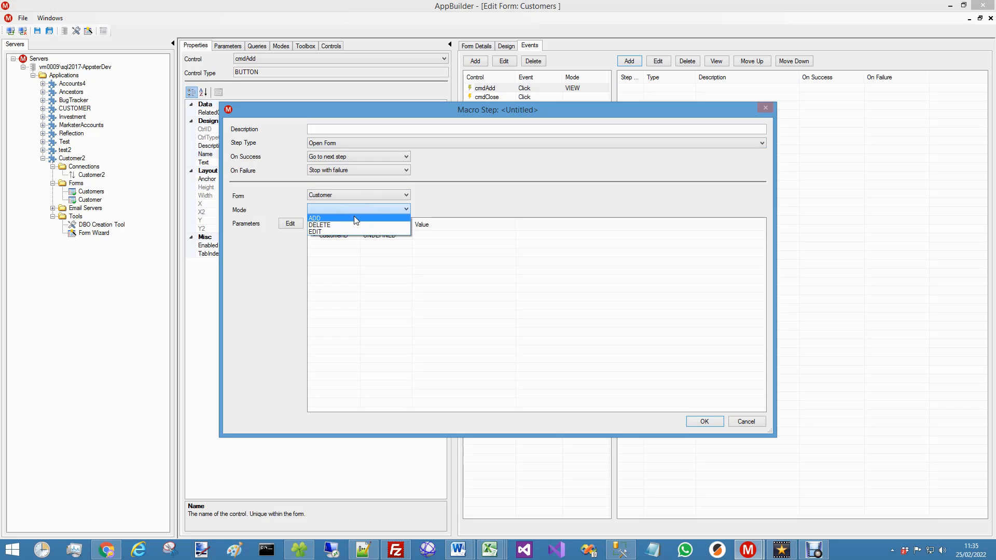
{"action": "left_click", "coordinate": [355, 218]}
Set the Open Form step's CustomerID parameter to the expression =null and accept the macro step.
{"action": "double_click", "coordinate": [341, 237]}
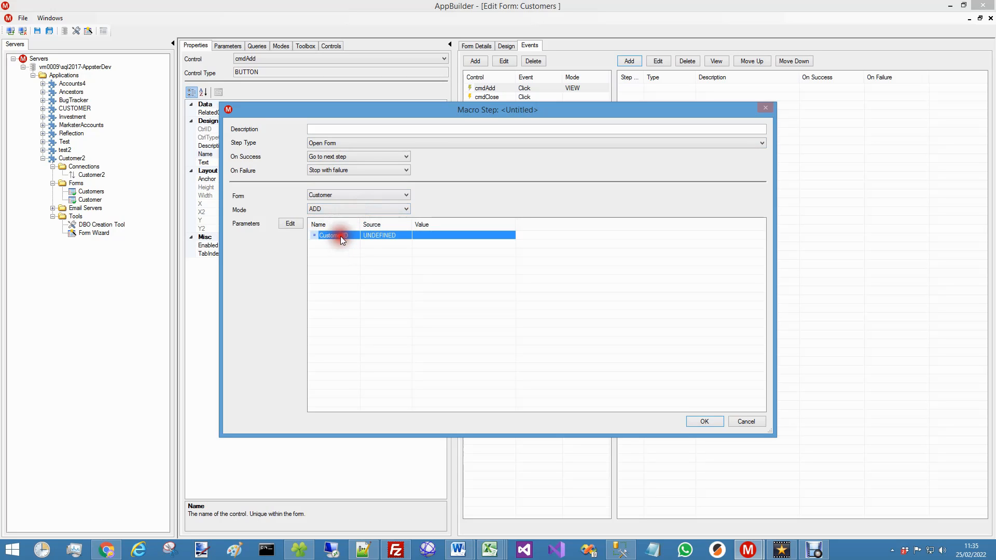
{"action": "left_click", "coordinate": [531, 175]}
{"action": "type", "text": "=null"}
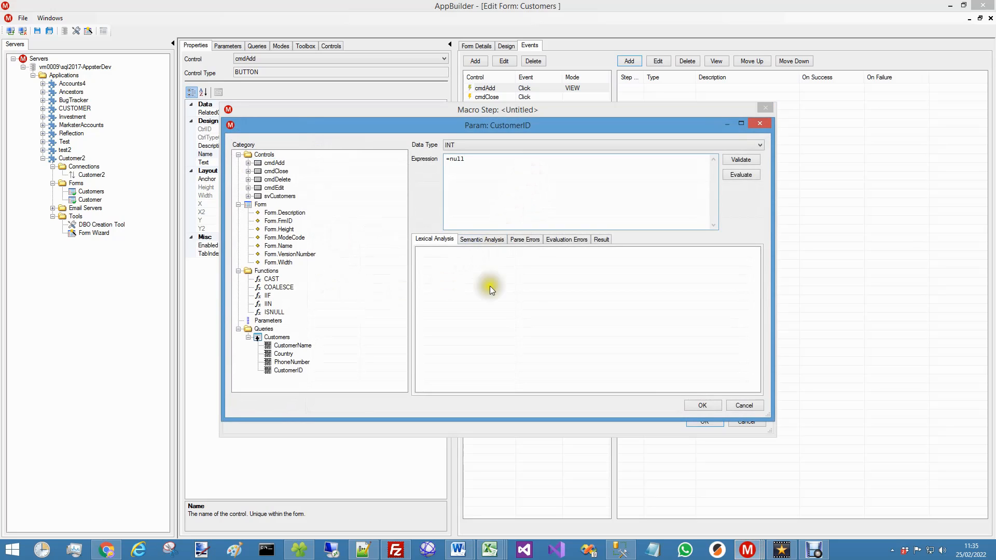
{"action": "left_click", "coordinate": [701, 407]}
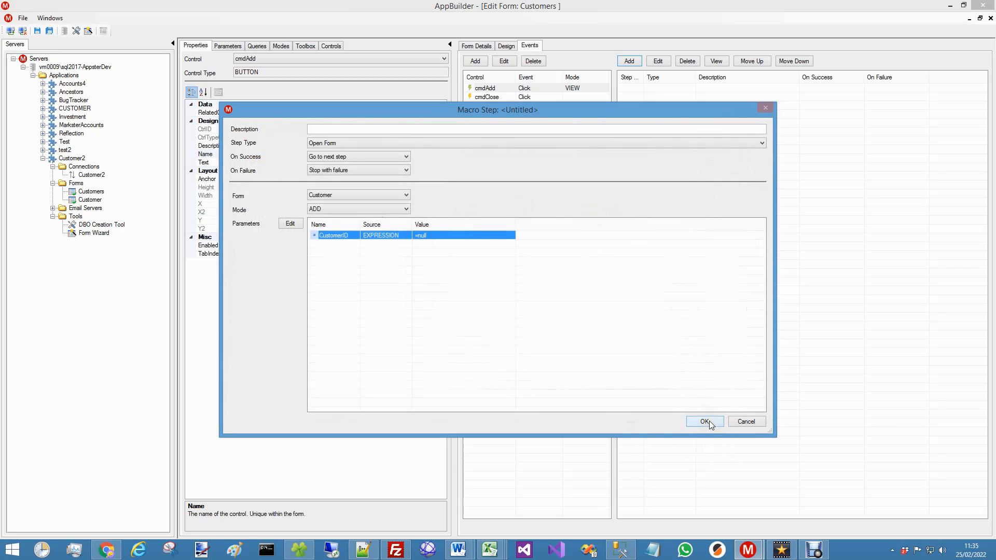
{"action": "left_click", "coordinate": [708, 421]}
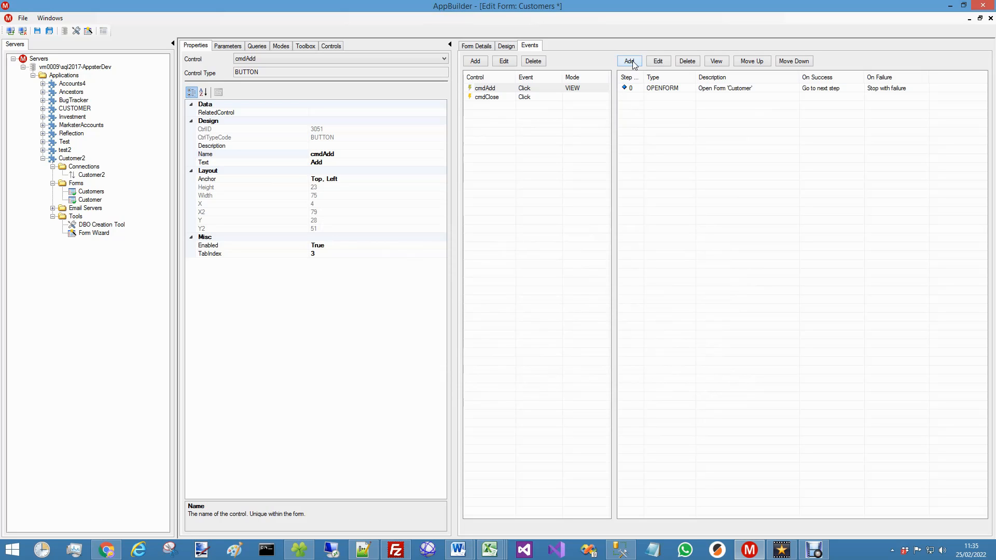
Add a Refresh Query macro step for the Customers query to the cmdAdd Click event.
{"action": "left_click", "coordinate": [631, 61]}
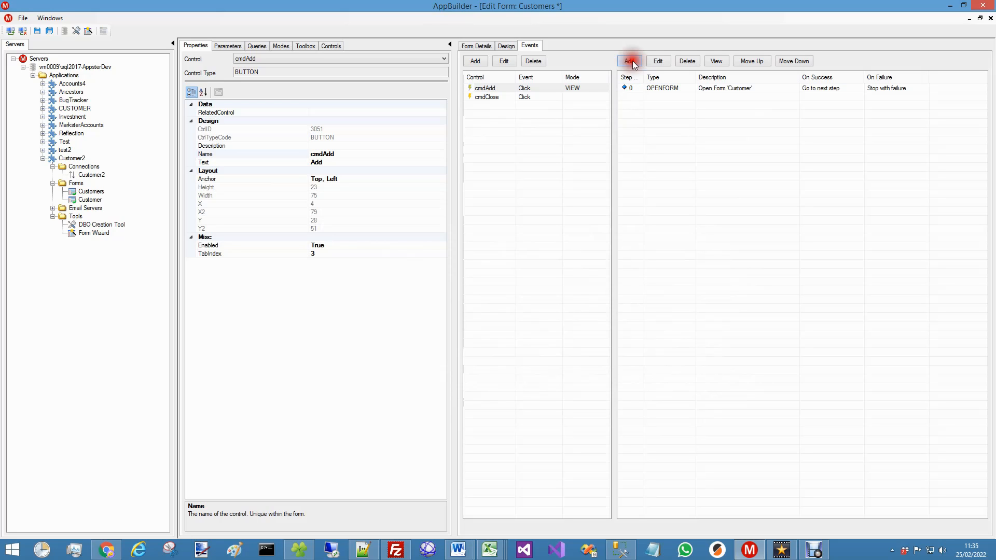
{"action": "left_click", "coordinate": [337, 143]}
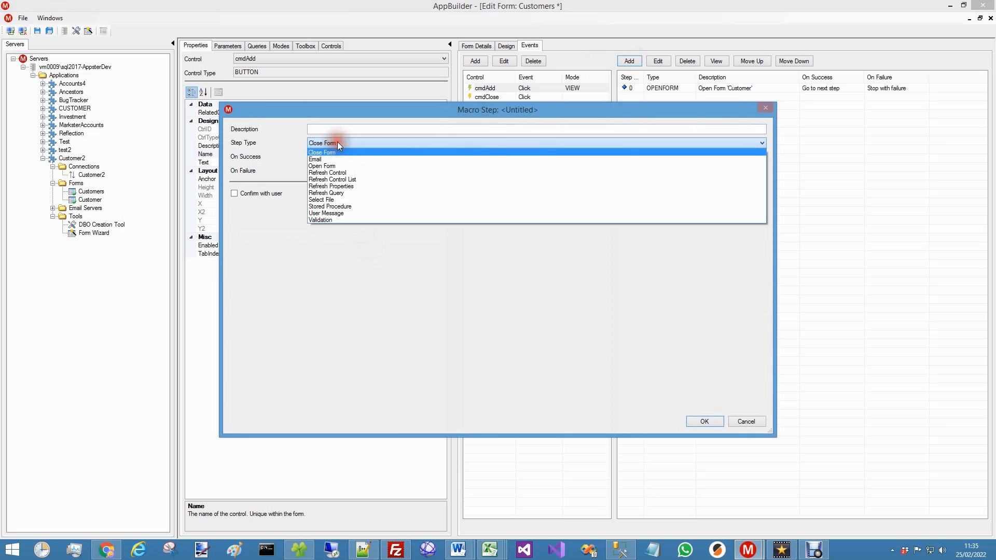
{"action": "left_click", "coordinate": [338, 193]}
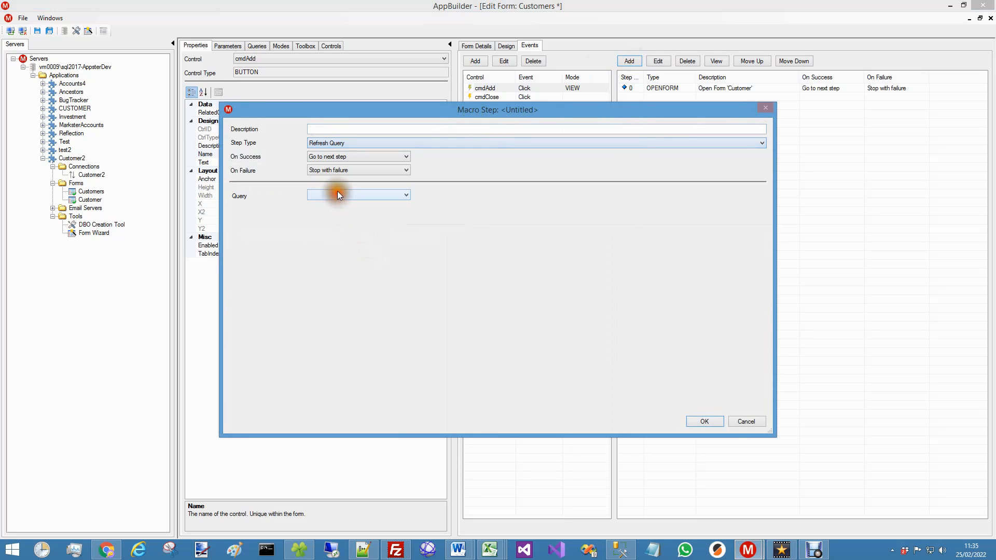
{"action": "left_click", "coordinate": [335, 197]}
{"action": "left_click", "coordinate": [335, 203]}
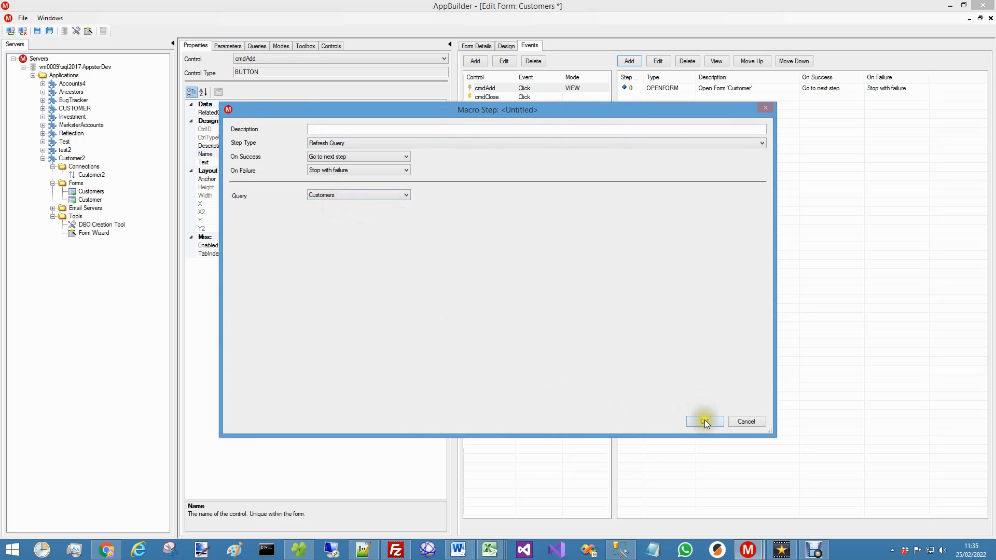
{"action": "left_click", "coordinate": [705, 421]}
Add a Refresh Control List macro step for svCustomers to the cmdAdd Click event, keeping Retain Selected Item enabled.
{"action": "left_click", "coordinate": [630, 61]}
{"action": "left_click", "coordinate": [351, 143]}
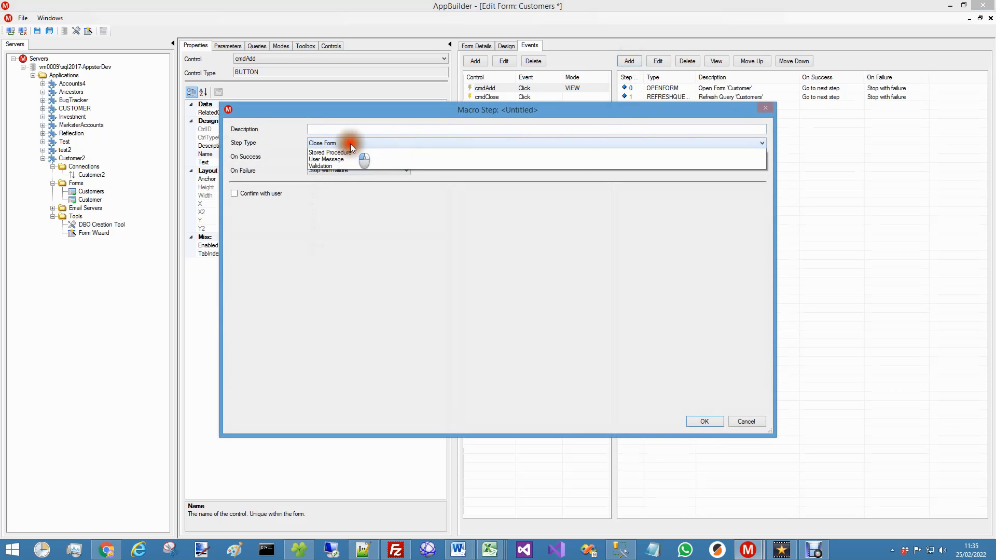
{"action": "left_click", "coordinate": [352, 178]}
{"action": "left_click", "coordinate": [327, 197]}
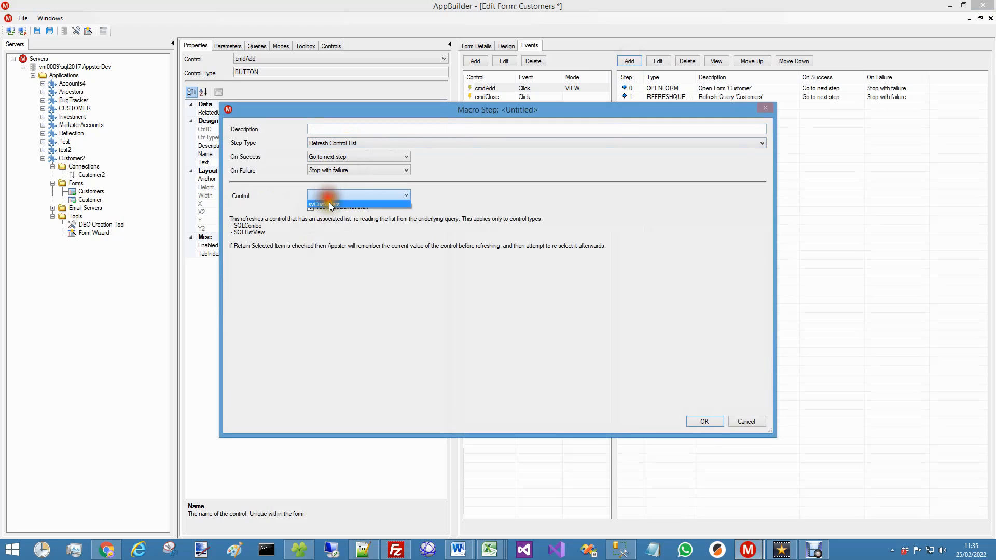
{"action": "left_click", "coordinate": [330, 205]}
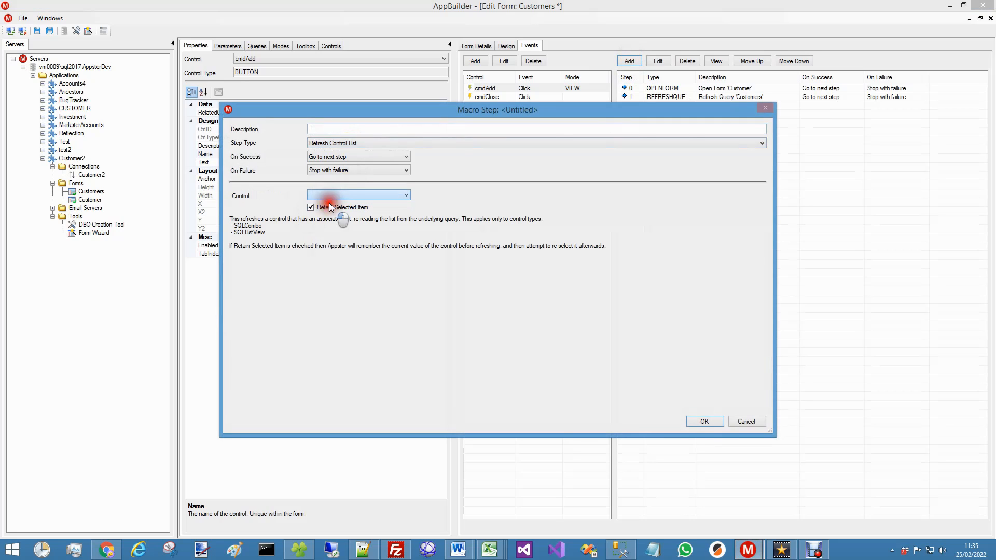
{"action": "left_click", "coordinate": [705, 421]}
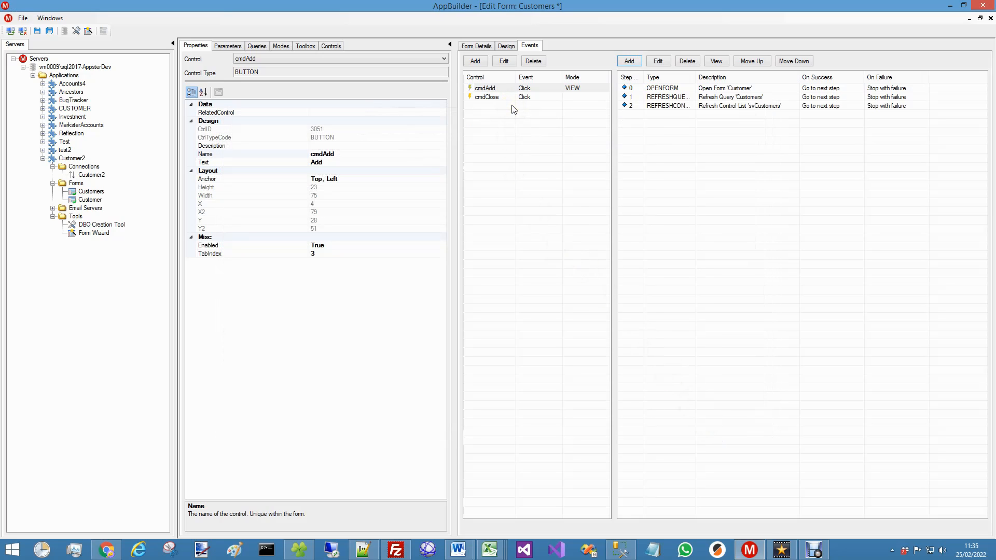
Copy all three macro steps of the cmdAdd Click event.
{"action": "left_click", "coordinate": [668, 89]}
{"action": "left_click", "coordinate": [664, 105], "text": "shift"}
{"action": "right_click", "coordinate": [664, 105]}
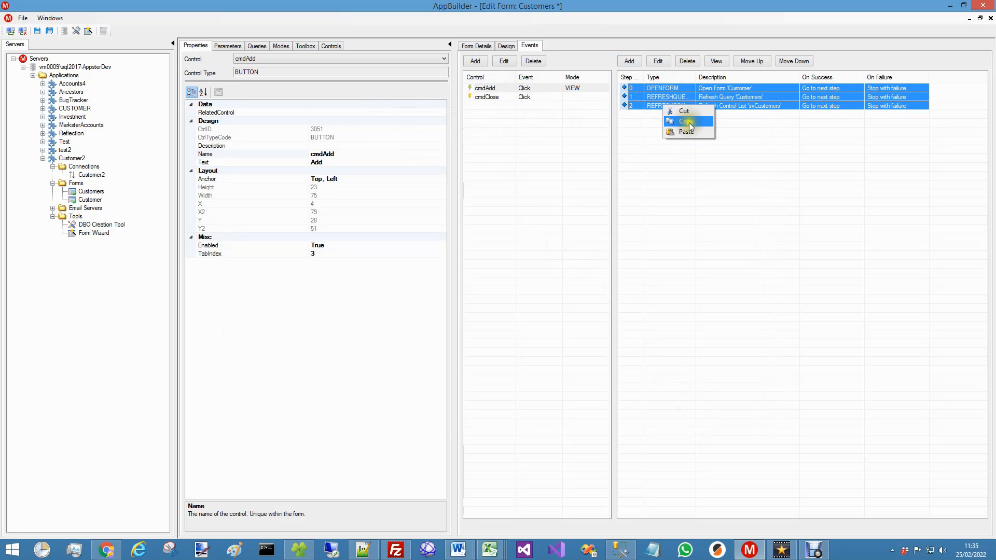
Add a Click event in VIEW mode for the Customers form's Edit button and paste the copied macro steps into it.
{"action": "left_click", "coordinate": [503, 46]}
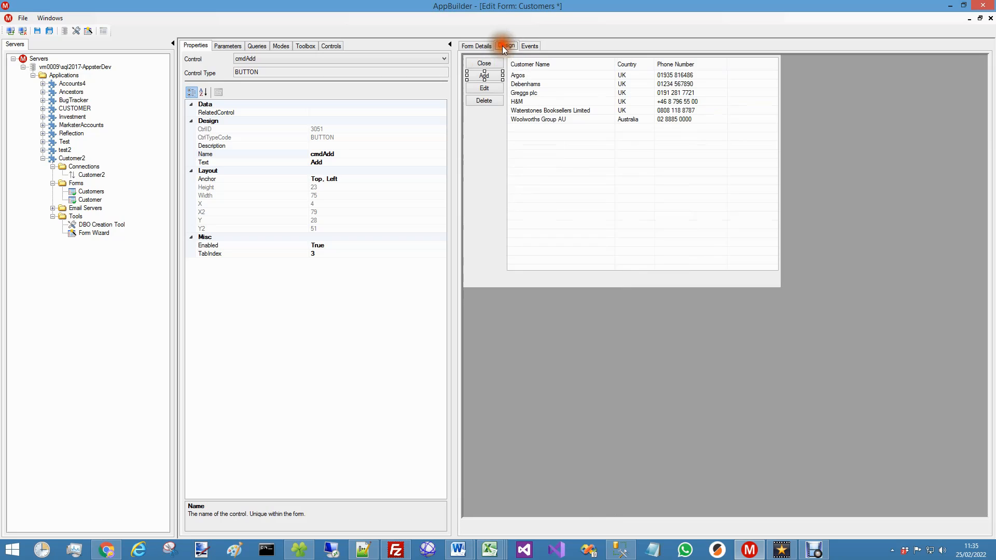
{"action": "left_click", "coordinate": [480, 87]}
{"action": "right_click", "coordinate": [480, 86]}
{"action": "mouse_move", "coordinate": [511, 158]}
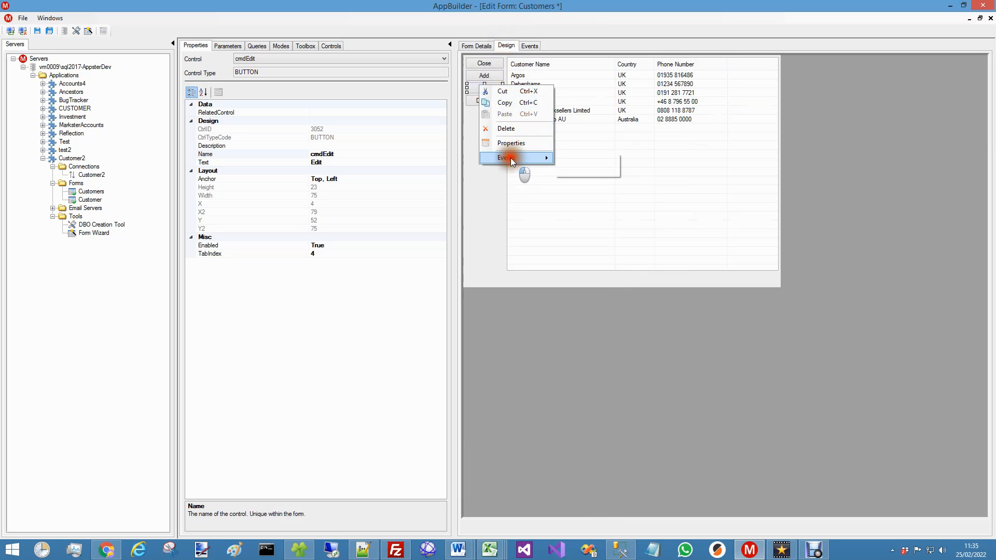
{"action": "mouse_move", "coordinate": [584, 159]}
{"action": "left_click", "coordinate": [645, 160]}
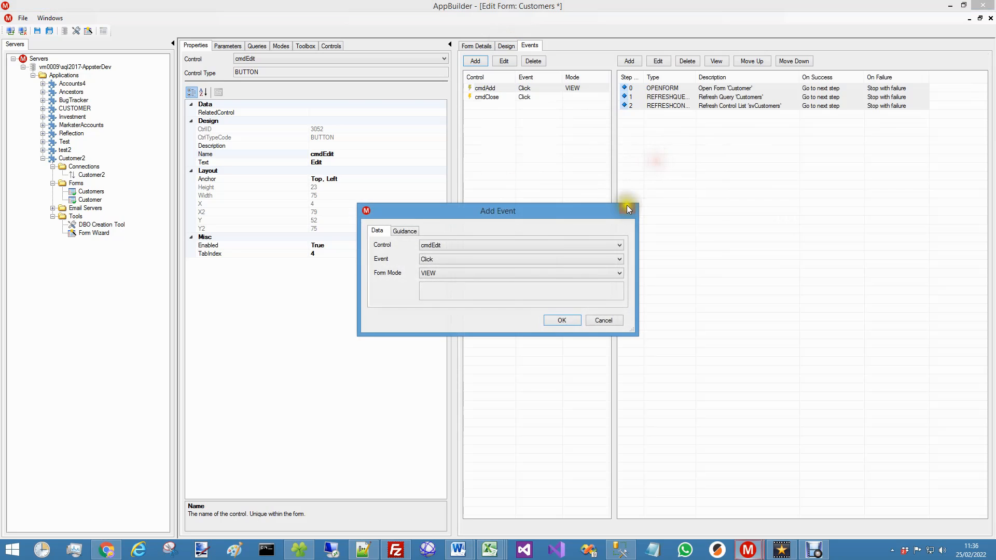
{"action": "left_click", "coordinate": [568, 315]}
{"action": "right_click", "coordinate": [636, 89]}
{"action": "left_click", "coordinate": [658, 112]}
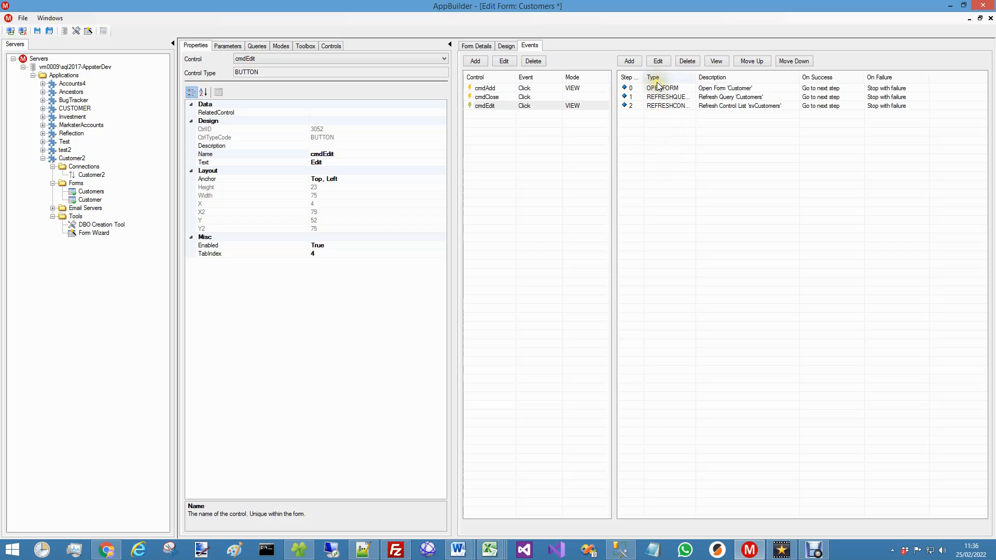
Change the cmdEdit event's Open Form step to EDIT mode and set its CustomerID parameter to =Controls.svCustomers.Value.
{"action": "double_click", "coordinate": [701, 90]}
{"action": "left_click", "coordinate": [329, 210]}
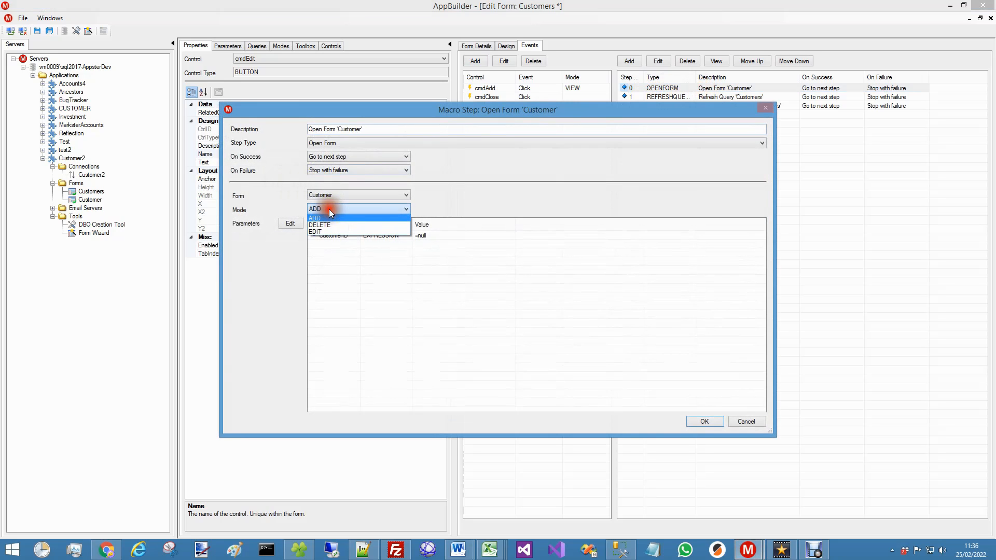
{"action": "left_click", "coordinate": [327, 224]}
{"action": "double_click", "coordinate": [388, 235]}
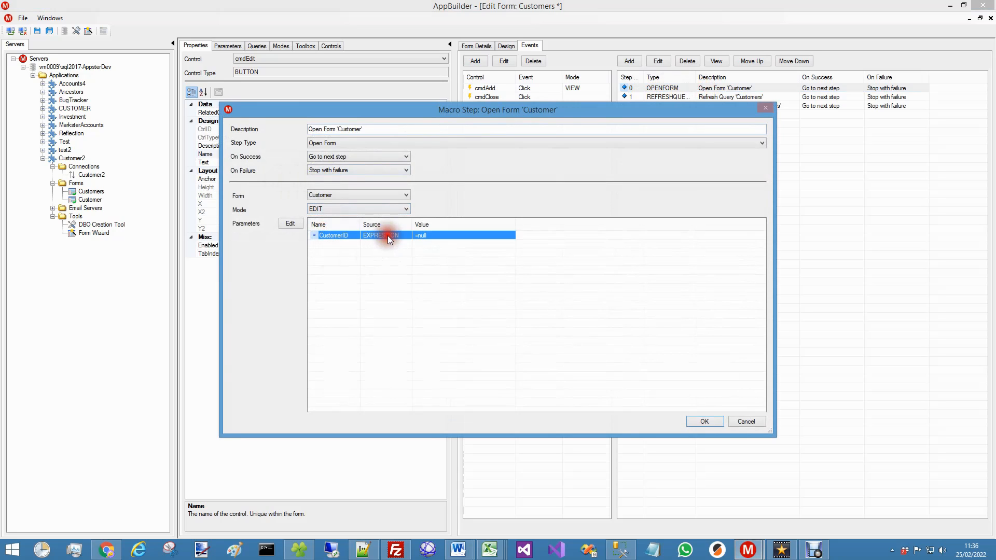
{"action": "type", "text": "="}
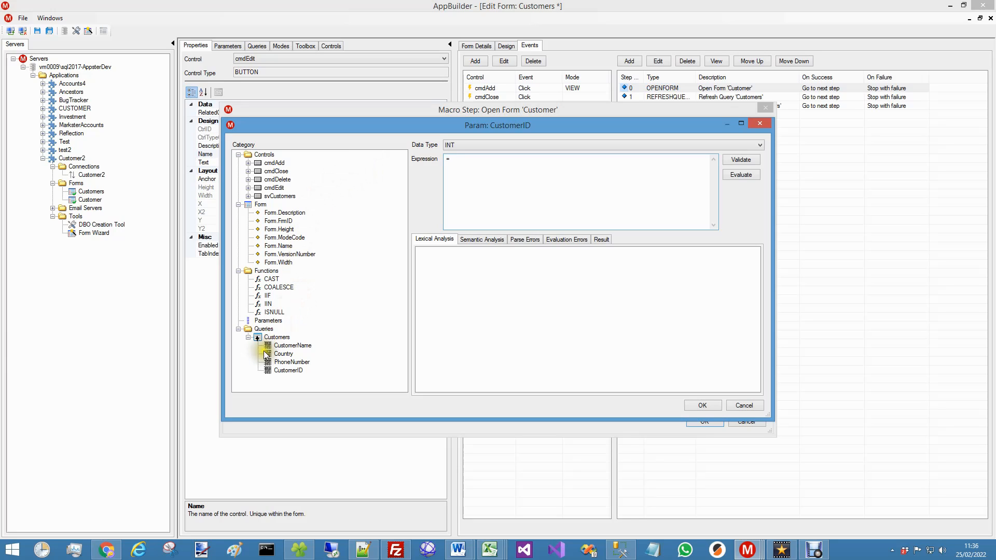
{"action": "left_click", "coordinate": [247, 196]}
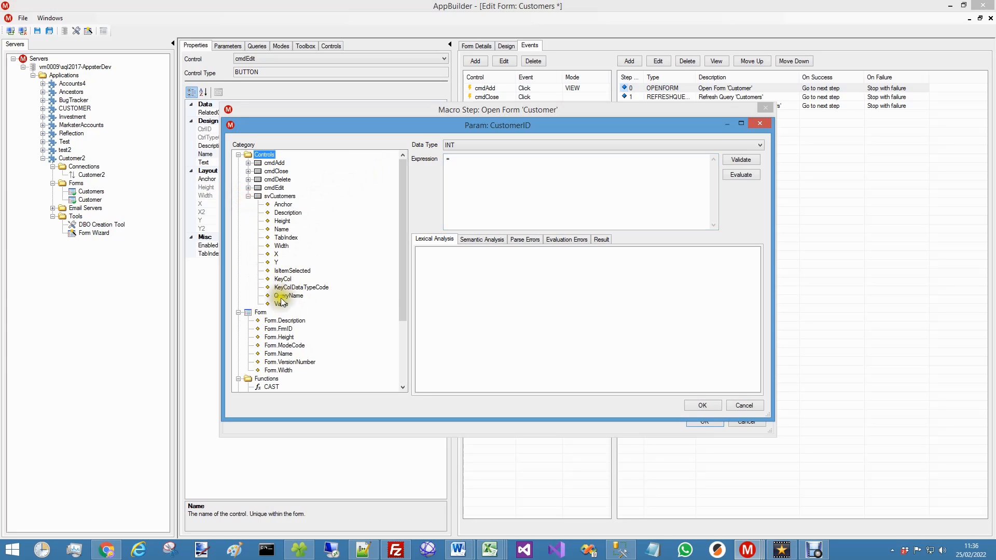
{"action": "left_click_drag", "start_coordinate": [284, 300], "coordinate": [488, 191]}
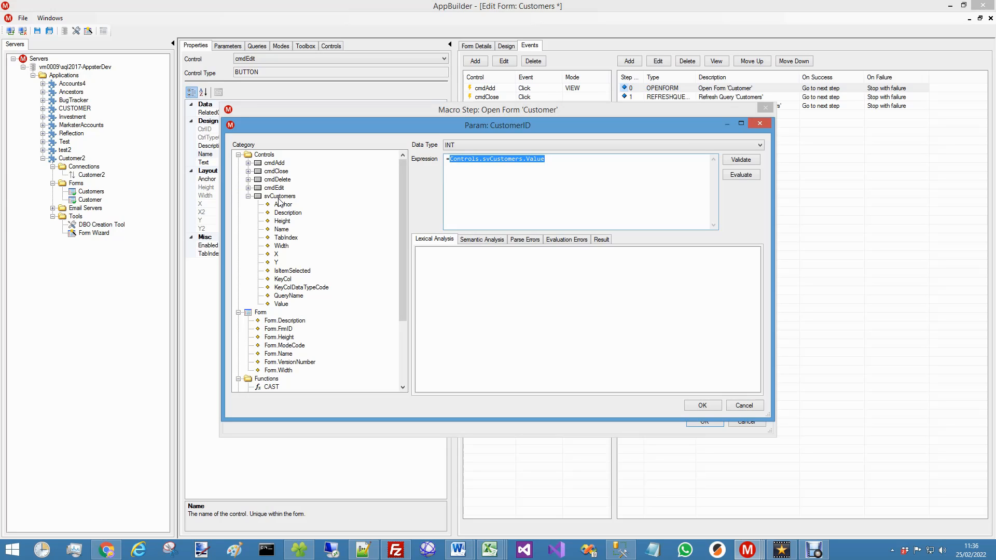
{"action": "left_click", "coordinate": [711, 405]}
{"action": "left_click", "coordinate": [704, 420]}
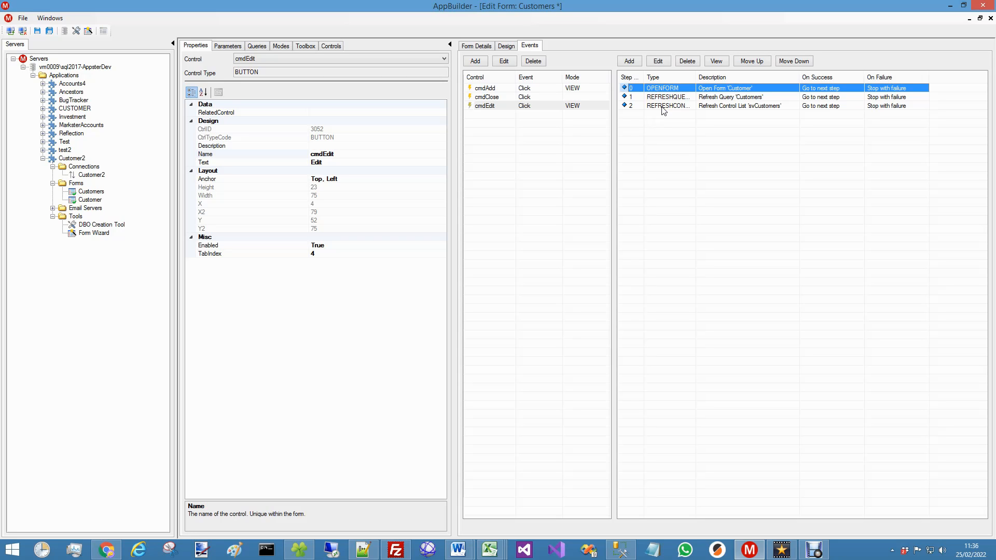
Add a Validation macro step to the cmdEdit Click event with the rule =!Controls.svCustomers.IsItemSelected.
{"action": "left_click", "coordinate": [628, 61]}
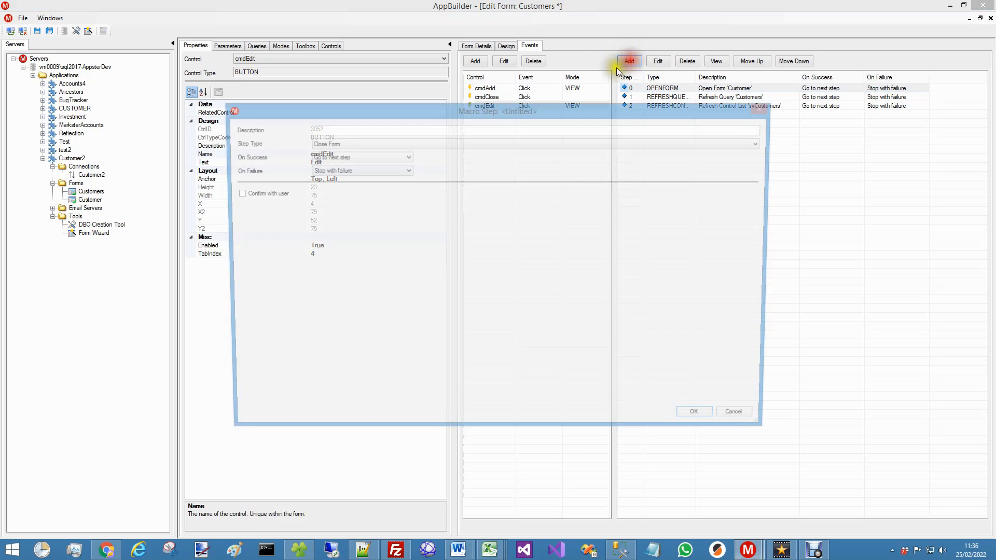
{"action": "left_click", "coordinate": [368, 144]}
{"action": "left_click", "coordinate": [330, 220]}
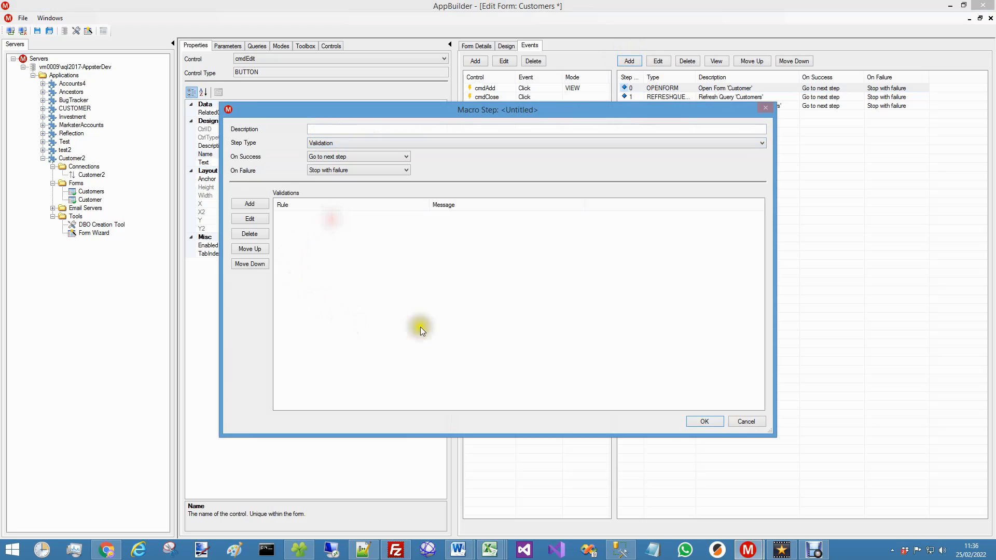
{"action": "left_click", "coordinate": [250, 205]}
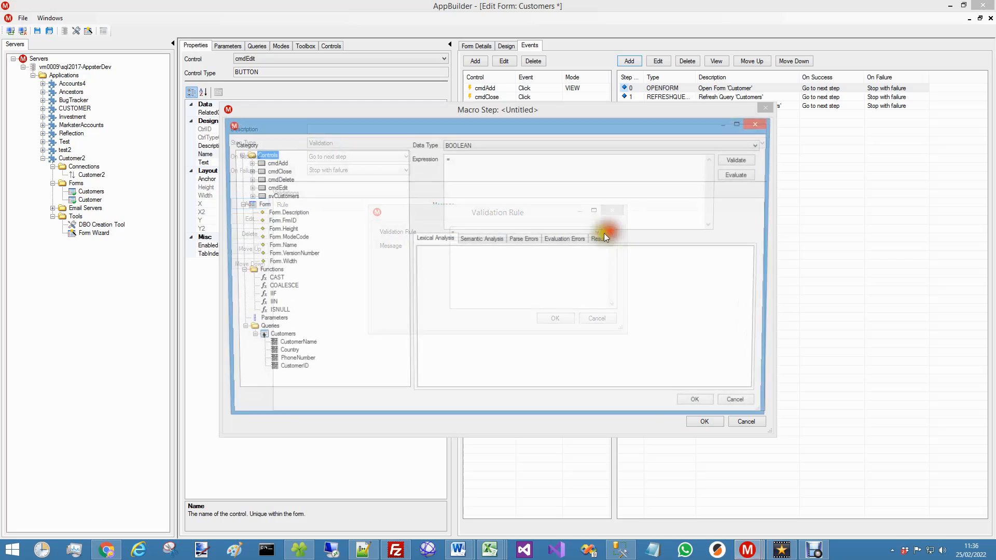
{"action": "left_click", "coordinate": [611, 232]}
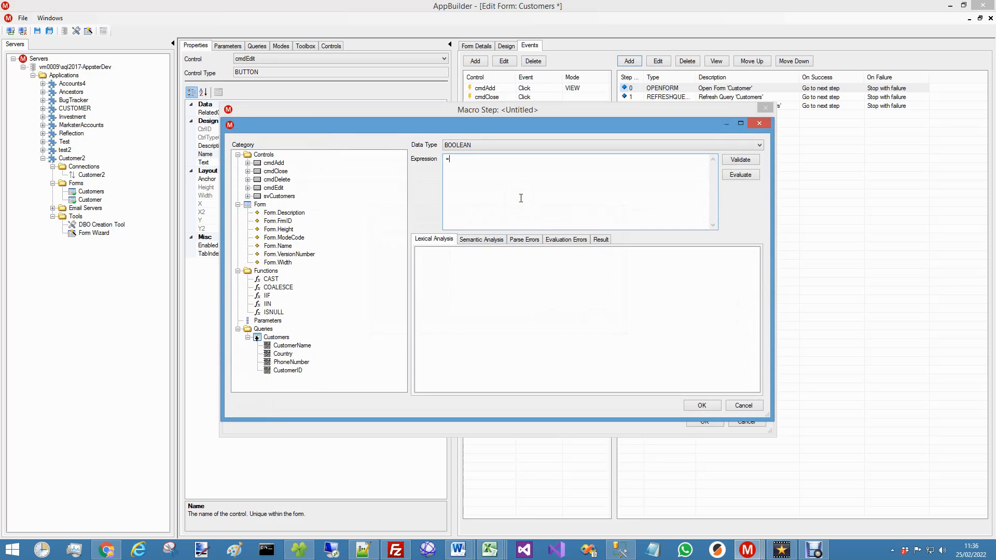
{"action": "left_click", "coordinate": [247, 196]}
{"action": "left_click", "coordinate": [566, 205]}
{"action": "type", "text": "!"}
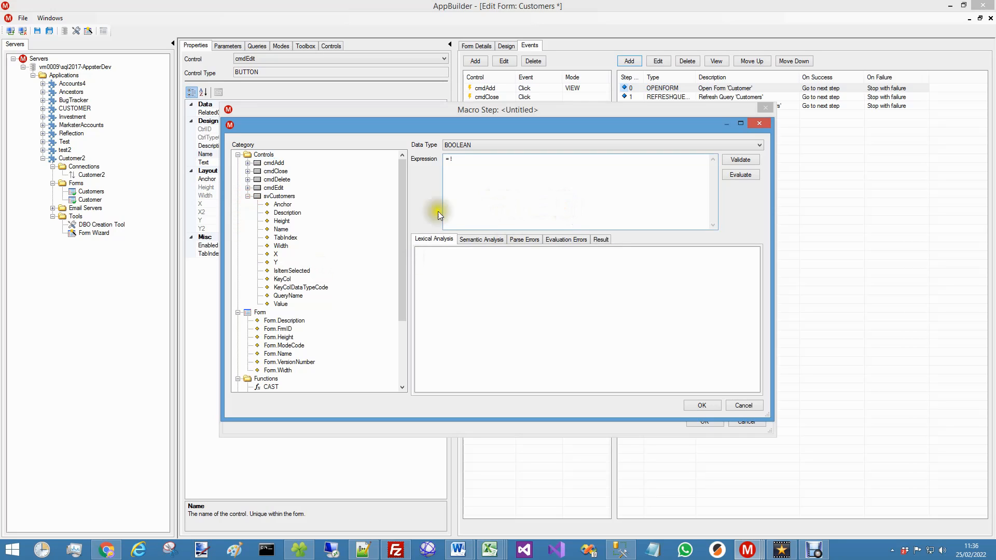
{"action": "left_click_drag", "start_coordinate": [290, 270], "coordinate": [532, 170]}
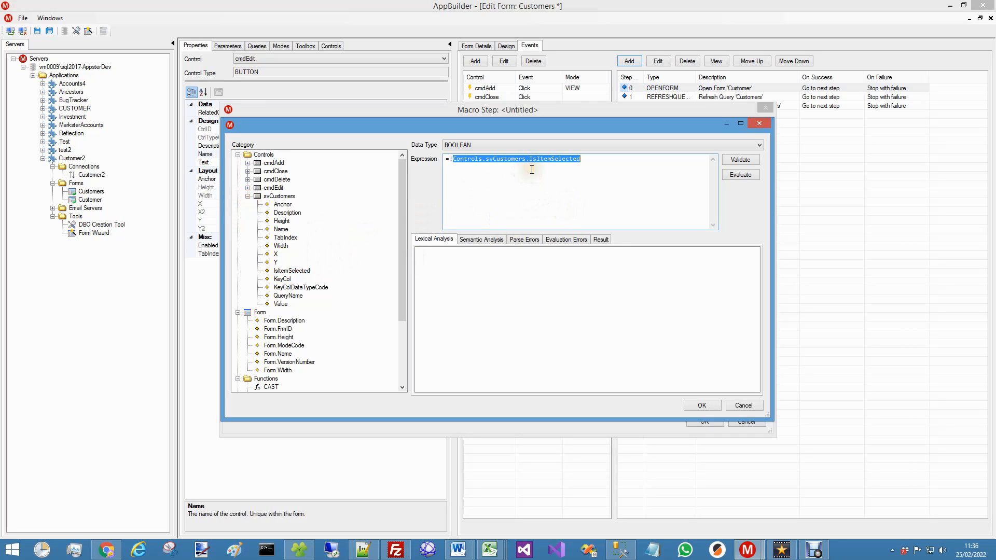
{"action": "left_click", "coordinate": [450, 160]}
{"action": "left_click", "coordinate": [623, 161]}
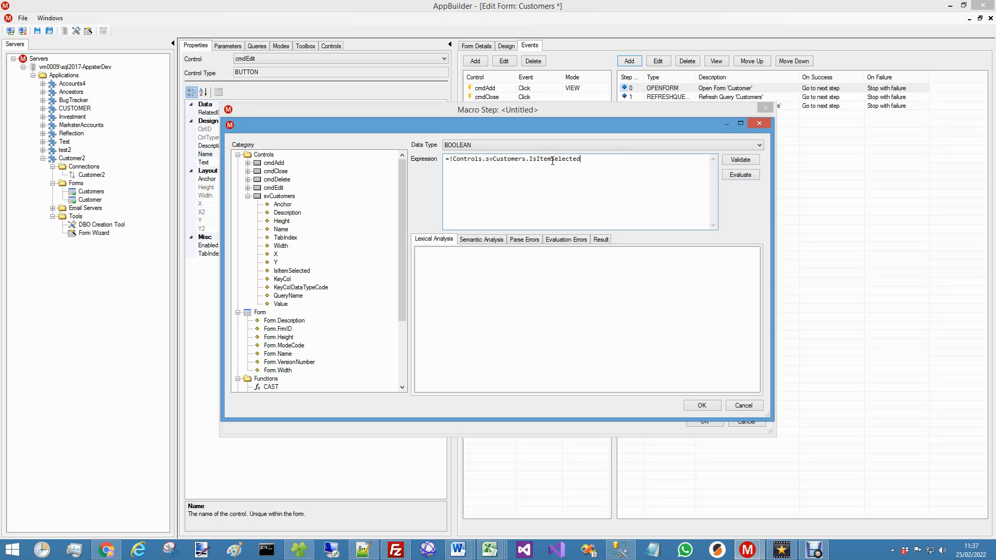
{"action": "left_click", "coordinate": [703, 405]}
Give the validation rule the message "No customer is selected." and accept the rule and its macro step.
{"action": "left_click", "coordinate": [562, 293]}
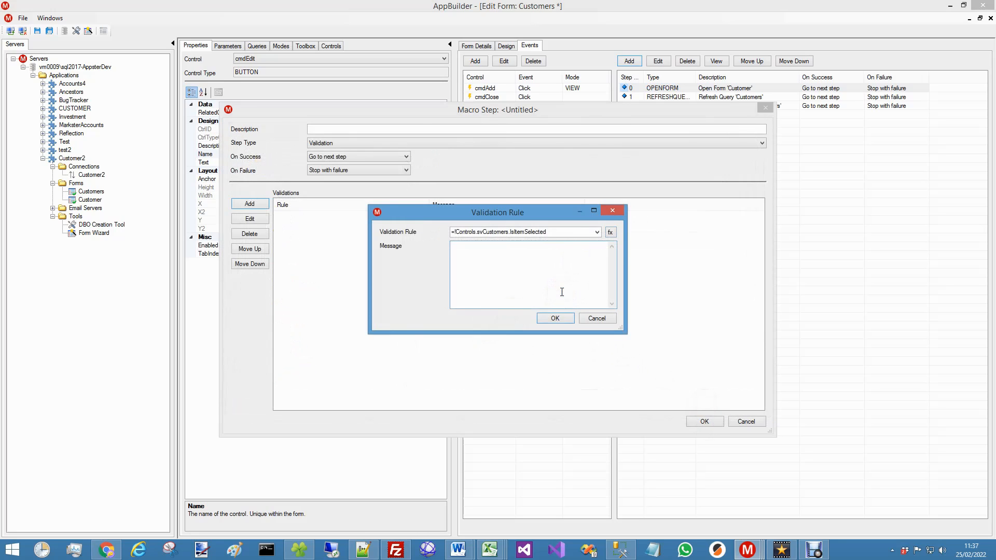
{"action": "type", "text": "No customer is selected."}
{"action": "left_click", "coordinate": [563, 321]}
{"action": "left_click", "coordinate": [707, 420]}
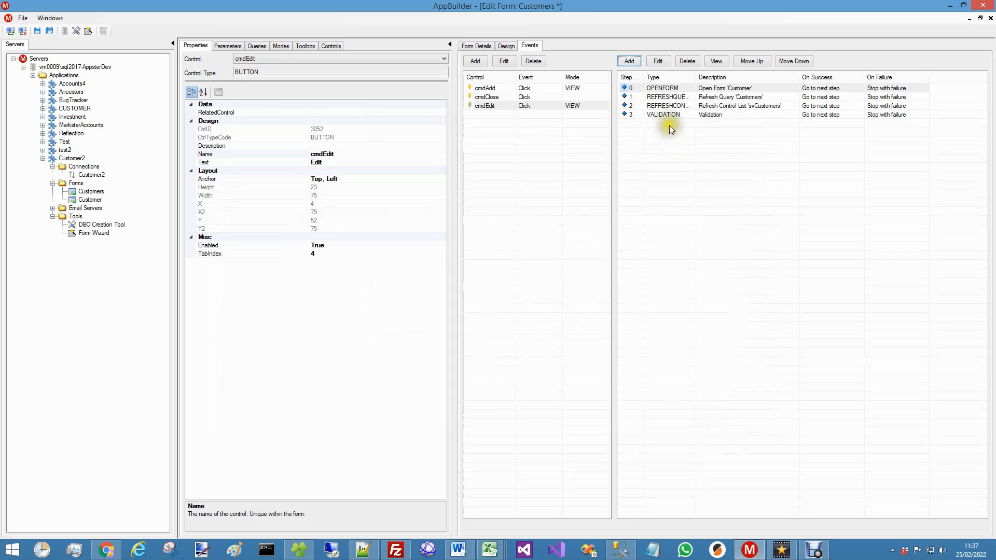
Move the Validation step to the start of the cmdEdit macro and copy all four of its macro steps.
{"action": "left_click", "coordinate": [669, 115]}
{"action": "left_click", "coordinate": [752, 62]}
{"action": "left_click", "coordinate": [752, 61]}
{"action": "left_click", "coordinate": [752, 62]}
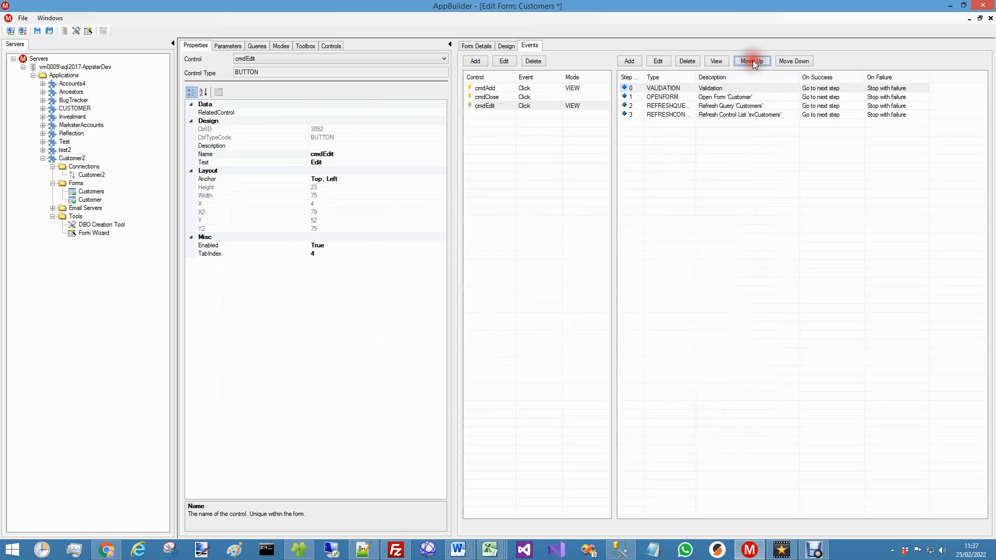
{"action": "left_click", "coordinate": [668, 88]}
{"action": "left_click", "coordinate": [668, 114], "text": "shift"}
{"action": "right_click", "coordinate": [669, 114]}
{"action": "left_click", "coordinate": [696, 129]}
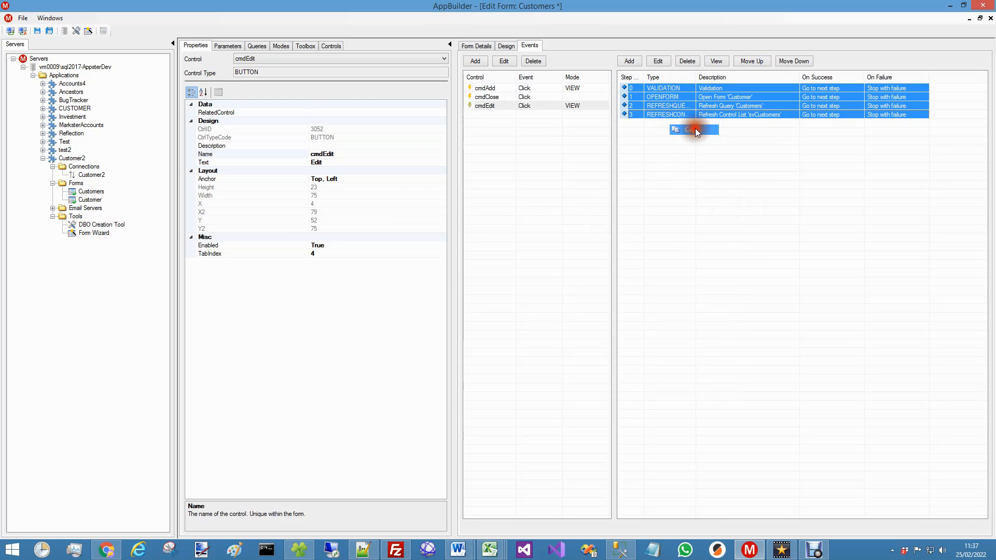
Add a Click event in VIEW mode for the Customers form's Delete button and paste the copied macro steps into it.
{"action": "left_click", "coordinate": [506, 46]}
{"action": "right_click", "coordinate": [481, 100]}
{"action": "left_click", "coordinate": [511, 172]}
{"action": "mouse_move", "coordinate": [582, 174]}
{"action": "left_click", "coordinate": [658, 174]}
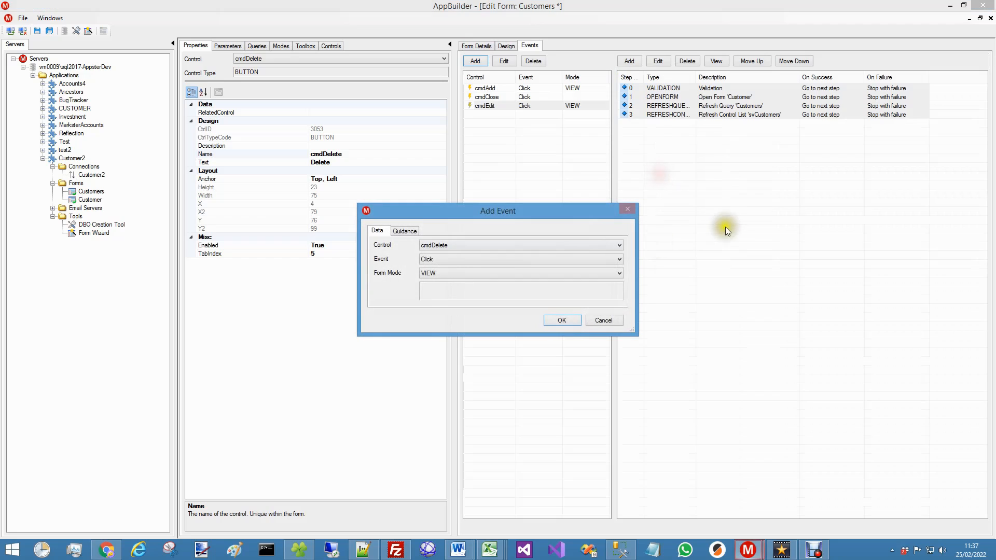
{"action": "left_click", "coordinate": [561, 322]}
{"action": "left_click", "coordinate": [512, 104]}
{"action": "right_click", "coordinate": [645, 91]}
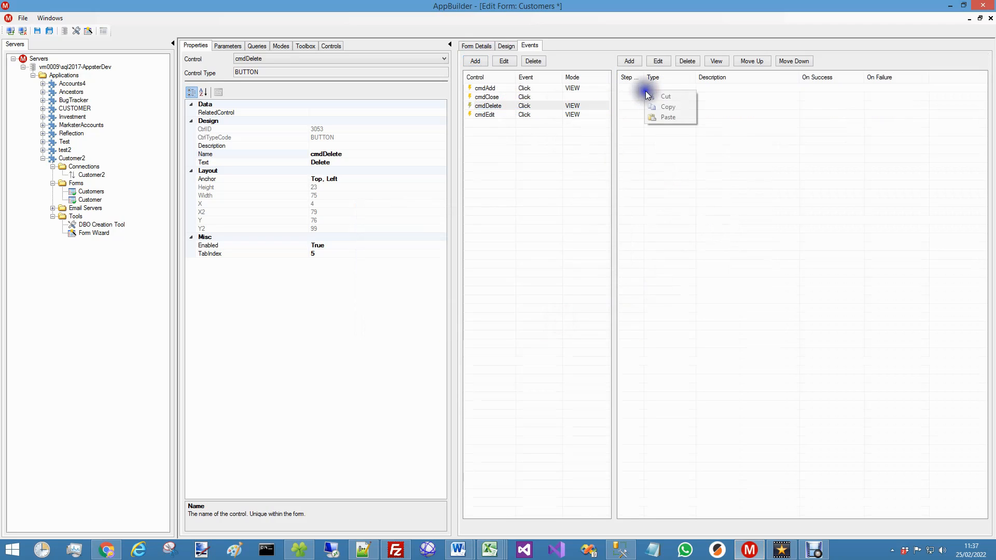
{"action": "left_click", "coordinate": [669, 117]}
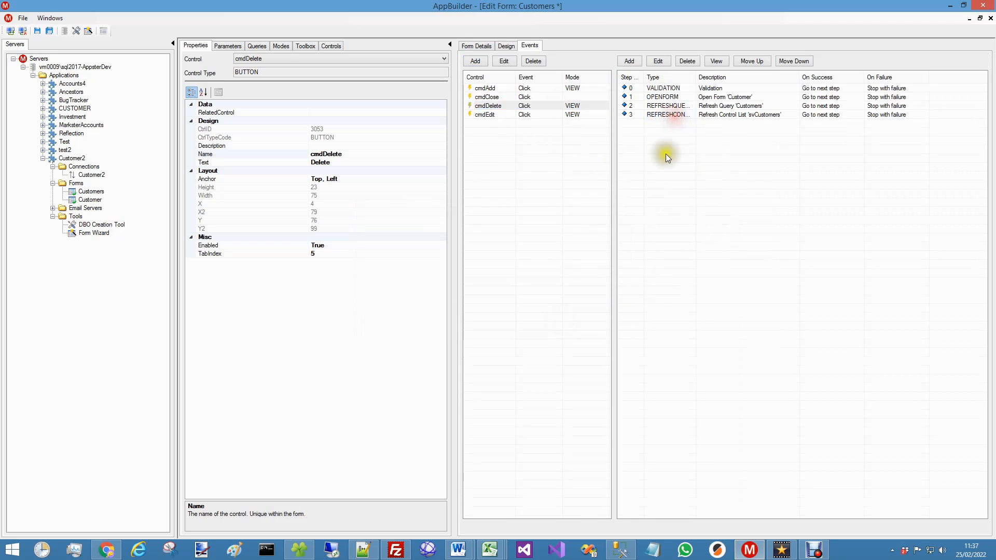
Change the mode of the cmdDelete event's Open Form 'Customer' step to DELETE.
{"action": "left_click", "coordinate": [672, 89]}
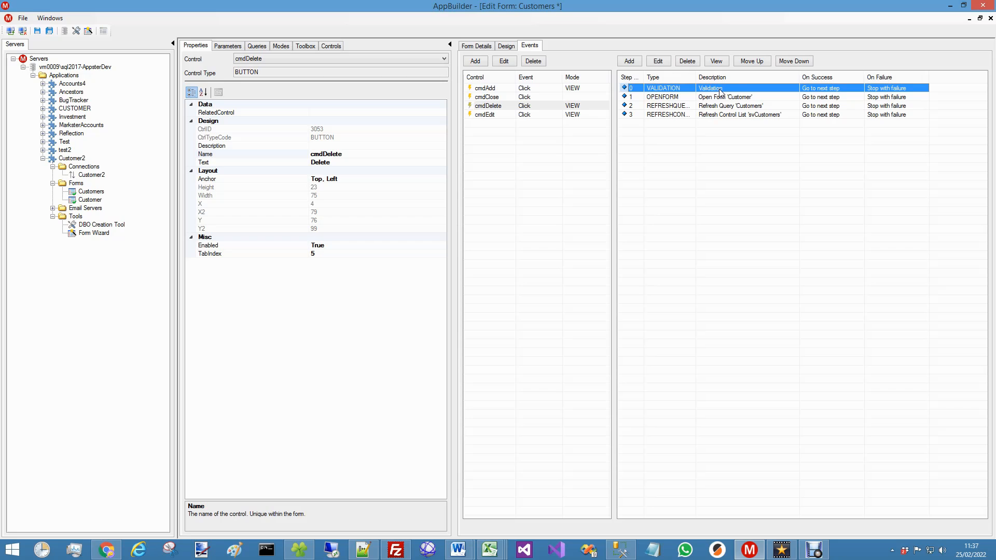
{"action": "double_click", "coordinate": [673, 97]}
{"action": "left_click", "coordinate": [337, 209]}
{"action": "left_click", "coordinate": [334, 226]}
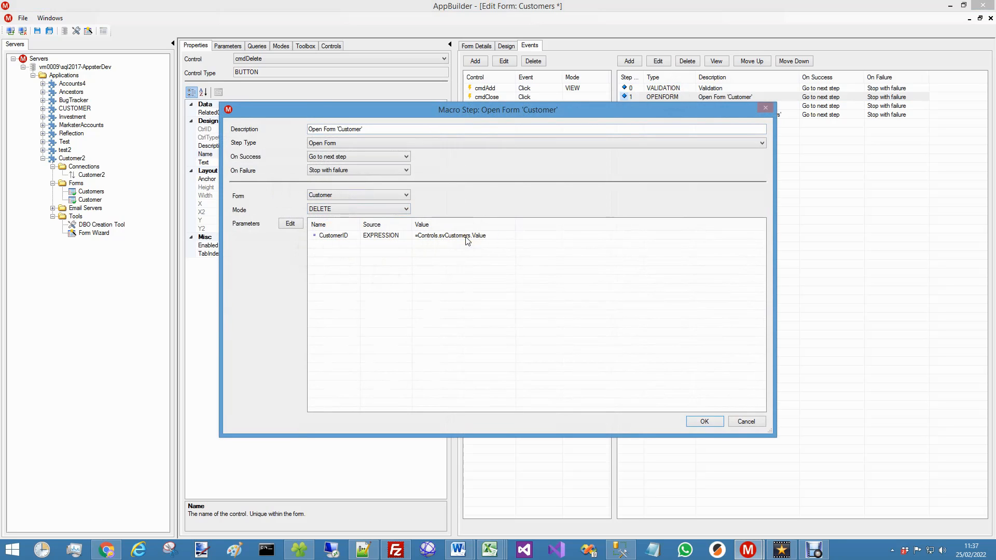
{"action": "left_click", "coordinate": [701, 421]}
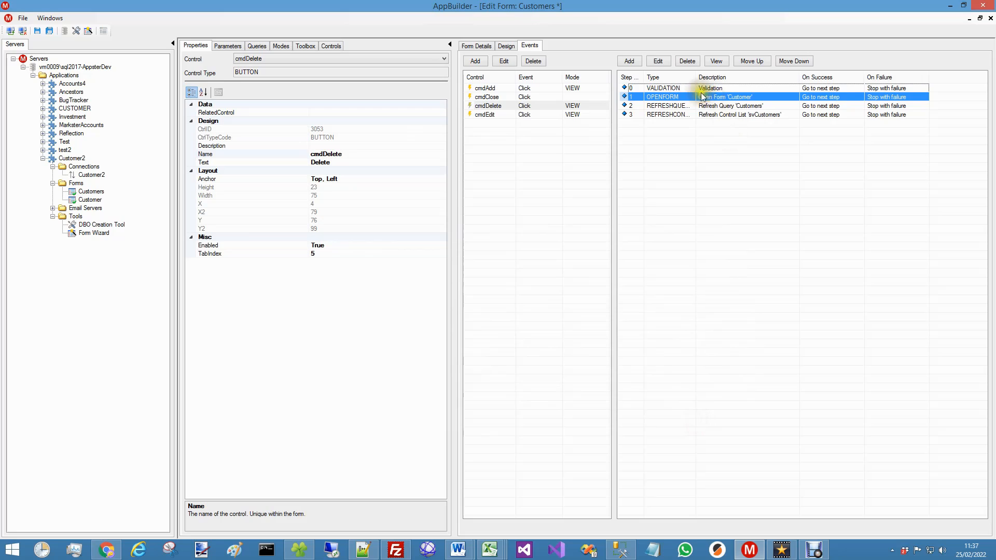
Save and close the Customers form.
{"action": "left_click", "coordinate": [49, 31]}
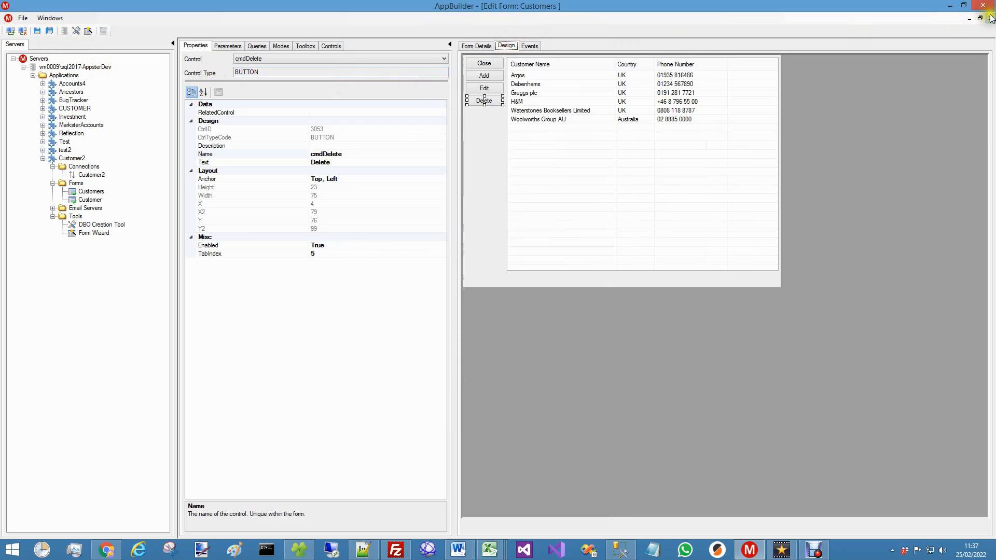
{"action": "left_click", "coordinate": [991, 17]}
{"action": "left_click", "coordinate": [201, 171]}
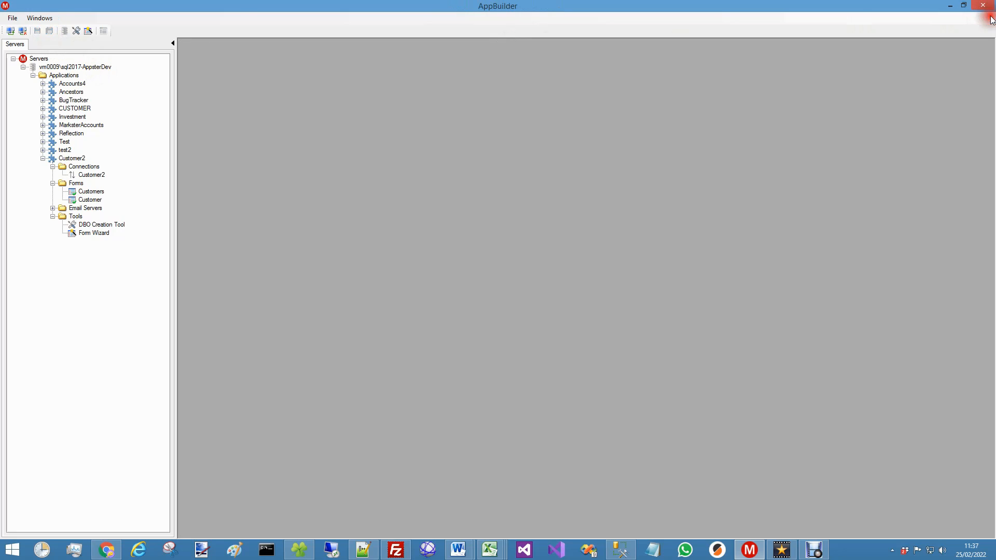
Open the Customer form for editing and shorten the CustomerID field to a width of 100.
{"action": "double_click", "coordinate": [90, 200]}
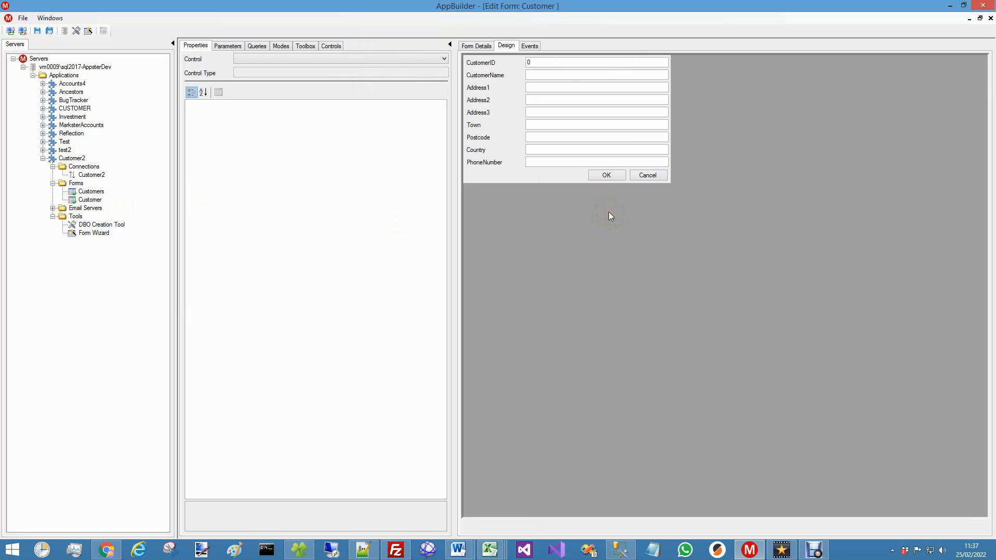
{"action": "left_click", "coordinate": [581, 62]}
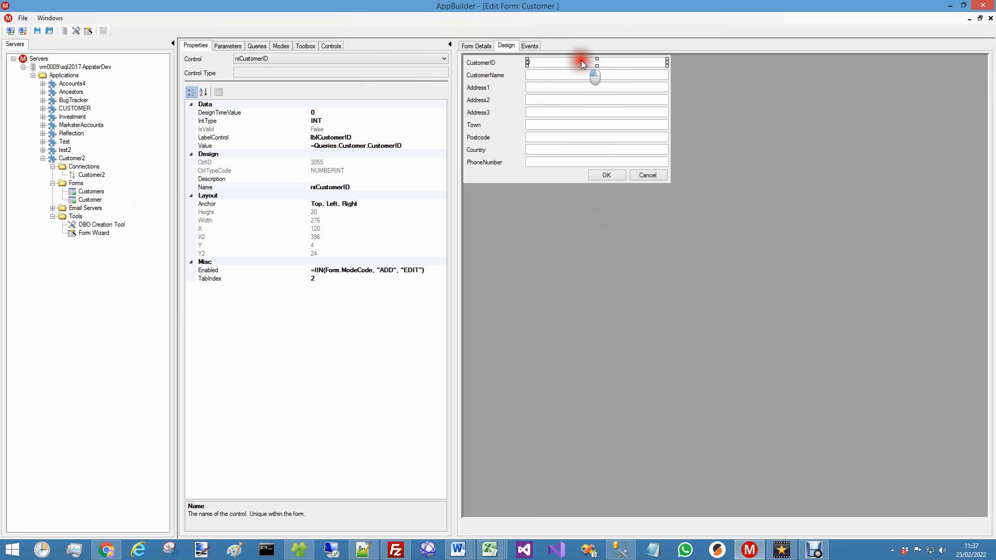
{"action": "left_click_drag", "start_coordinate": [667, 62], "coordinate": [574, 62]}
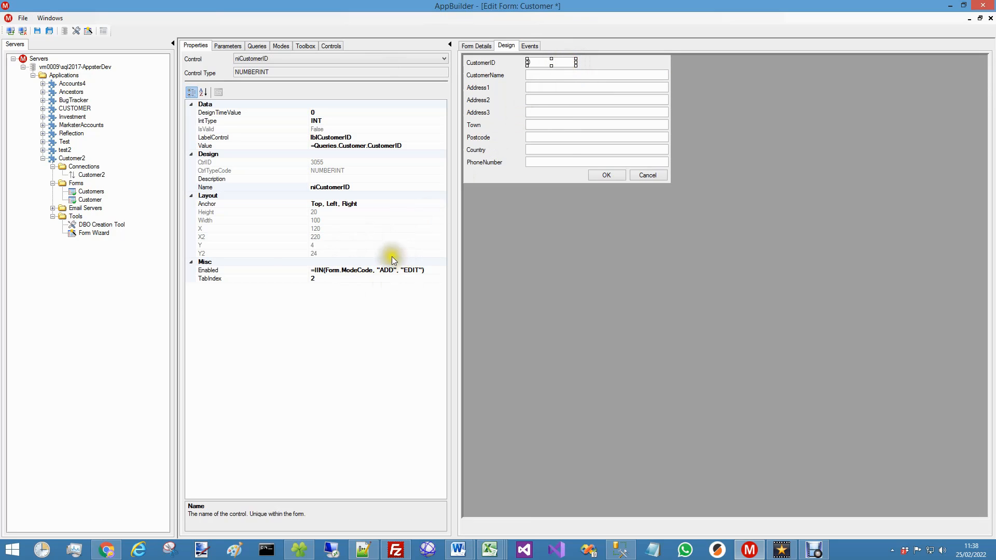
Set the Enabled property of the niCustomerID control to False.
{"action": "left_click", "coordinate": [421, 285]}
{"action": "left_click", "coordinate": [441, 270]}
{"action": "left_click", "coordinate": [441, 270]}
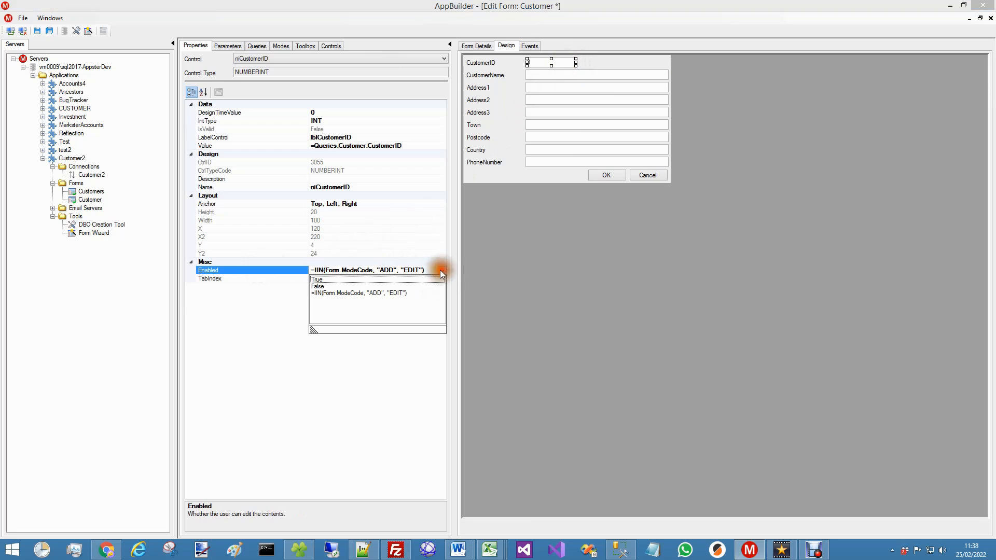
{"action": "left_click", "coordinate": [337, 287]}
{"action": "left_click", "coordinate": [501, 173]}
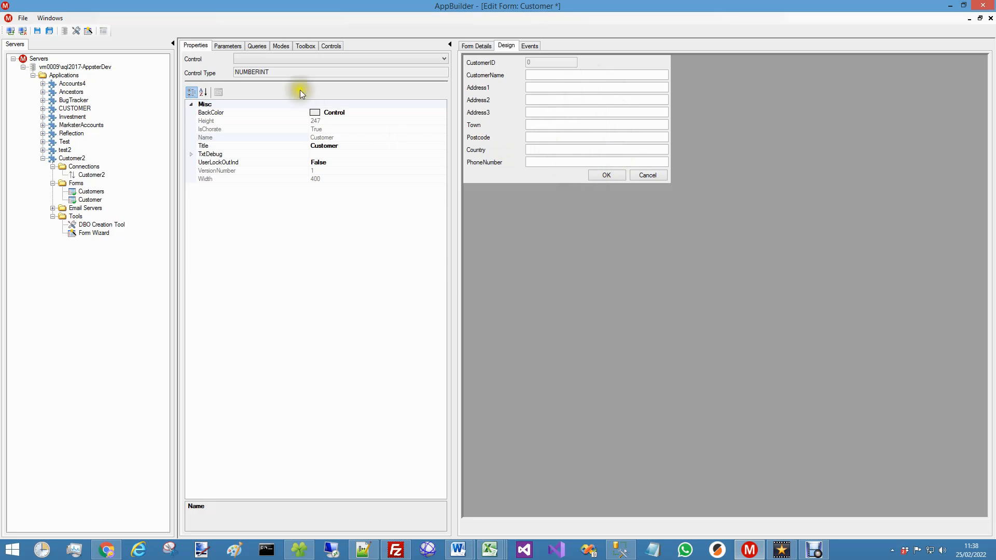
Check the modes defined for the Customer form and save the form.
{"action": "left_click", "coordinate": [281, 47]}
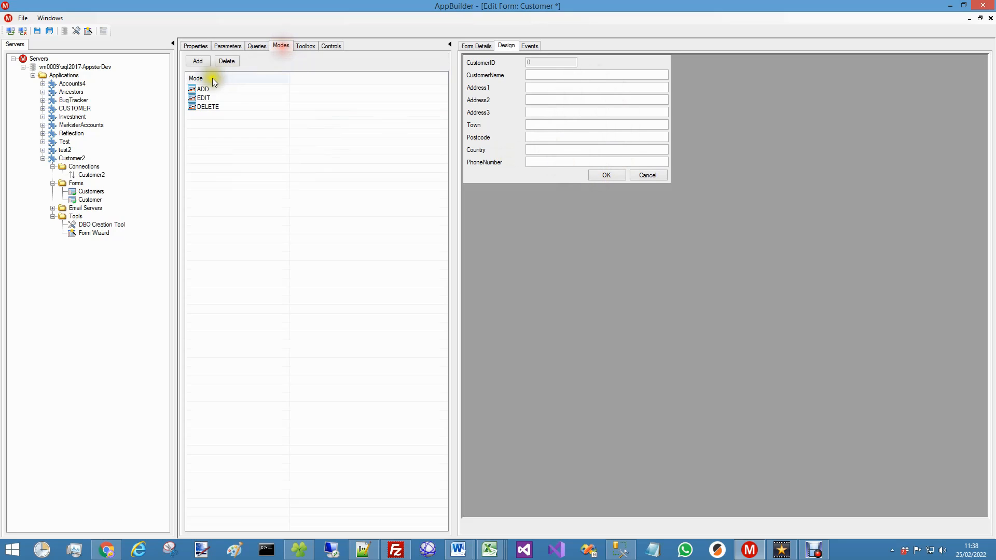
{"action": "left_click", "coordinate": [199, 45]}
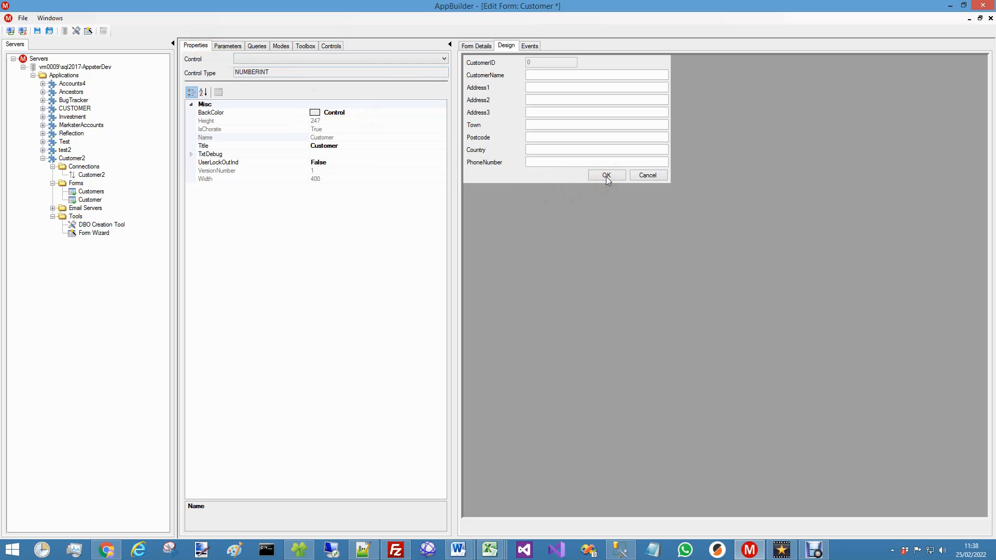
{"action": "left_click", "coordinate": [50, 32]}
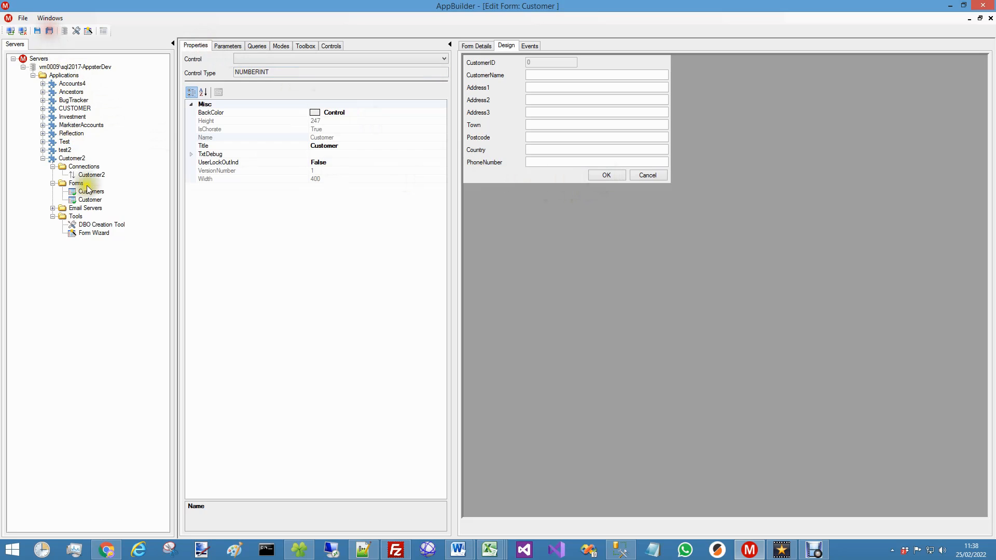
Start the DBO Creation Wizard for the Customer2 app, using the Customer2 connection and the dbo.Customer table.
{"action": "double_click", "coordinate": [75, 227]}
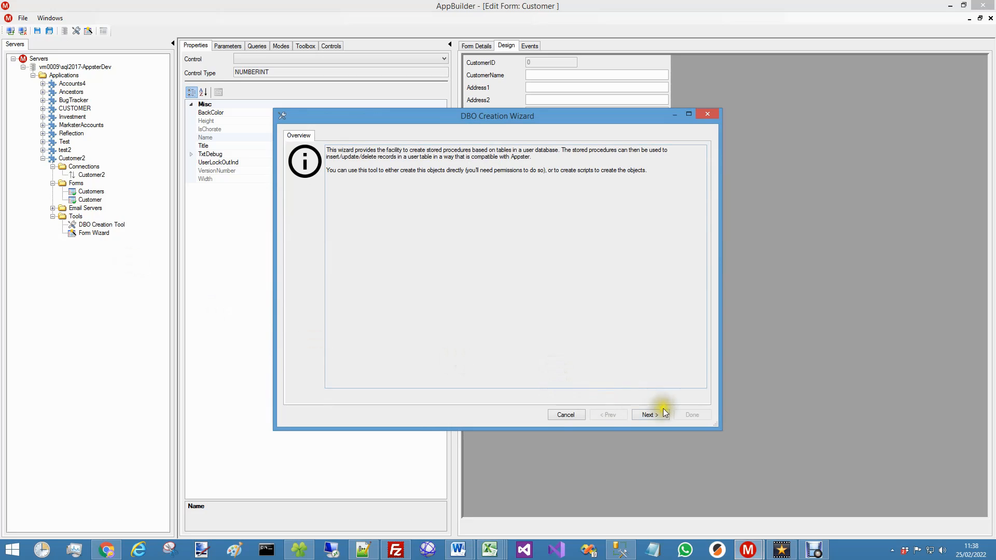
{"action": "left_click", "coordinate": [664, 412]}
{"action": "left_click", "coordinate": [381, 198]}
{"action": "left_click", "coordinate": [383, 207]}
{"action": "left_click", "coordinate": [386, 211]}
{"action": "left_click", "coordinate": [385, 222]}
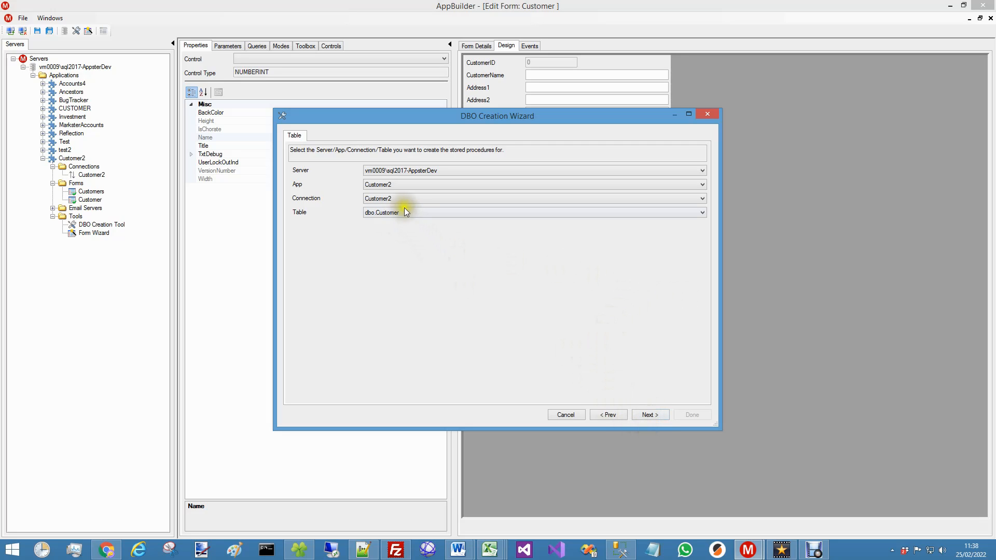
{"action": "left_click", "coordinate": [645, 414]}
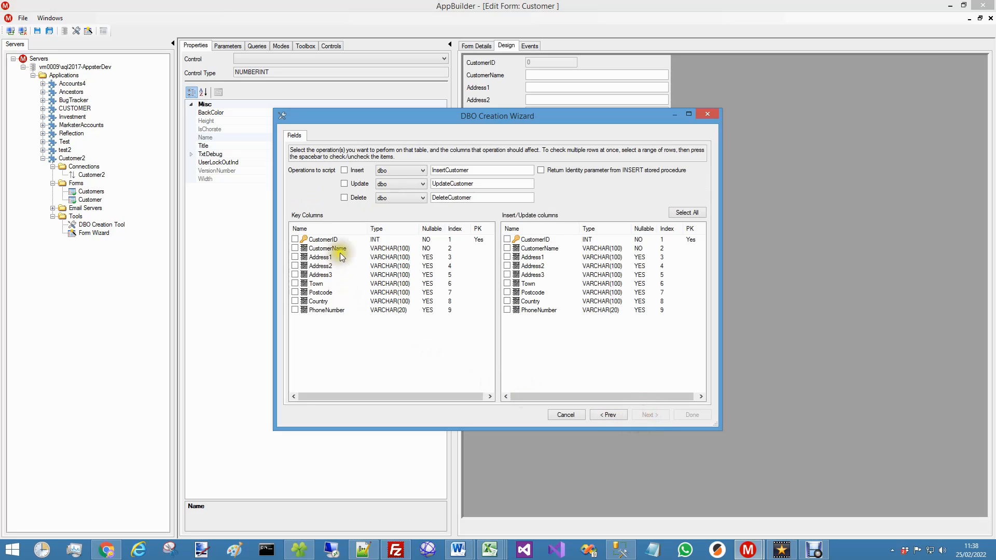
Script Insert, Update and Delete procedures with CustomerID as key column, all columns for insert/update, and the identity parameter returned from the insert.
{"action": "left_click", "coordinate": [345, 171]}
{"action": "left_click", "coordinate": [344, 184]}
{"action": "left_click", "coordinate": [344, 197]}
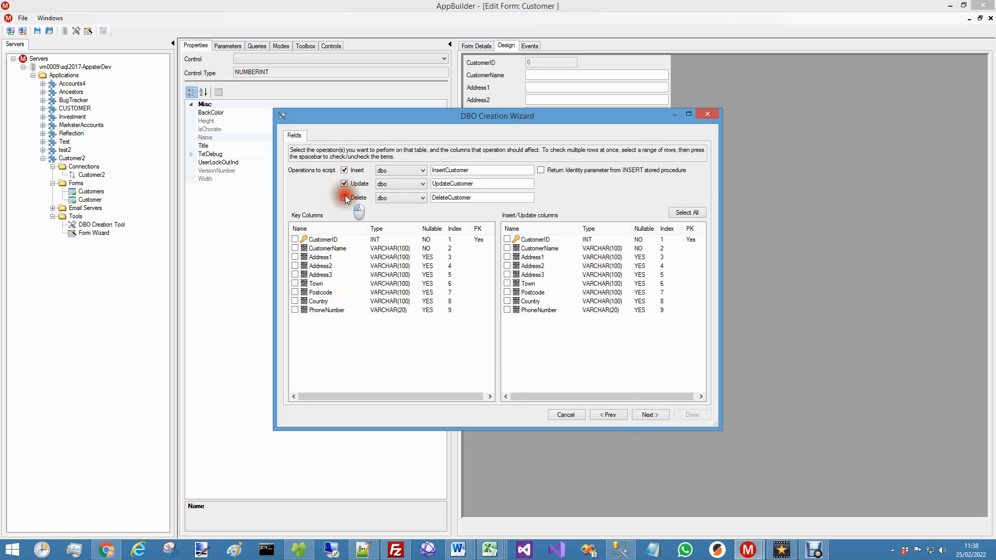
{"action": "left_click", "coordinate": [295, 240]}
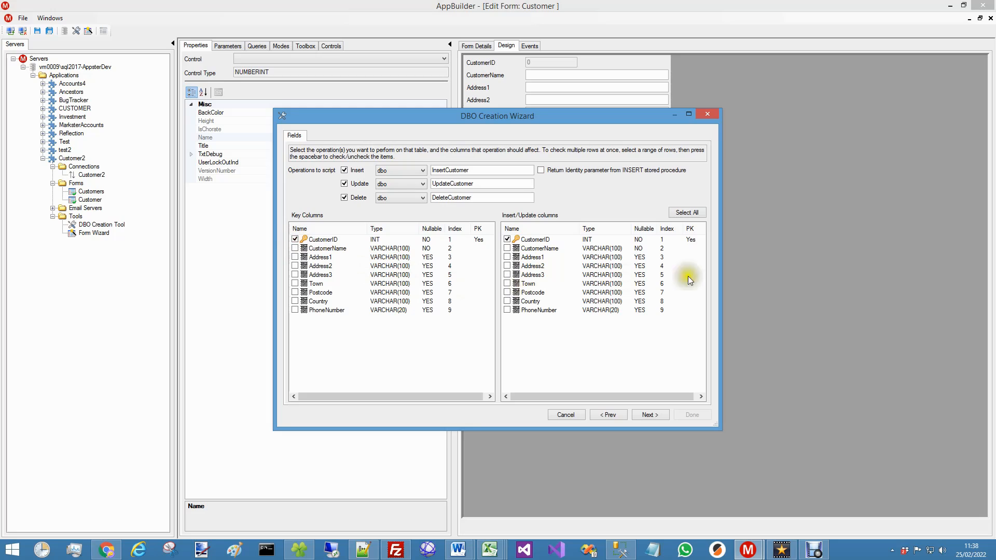
{"action": "left_click", "coordinate": [541, 169]}
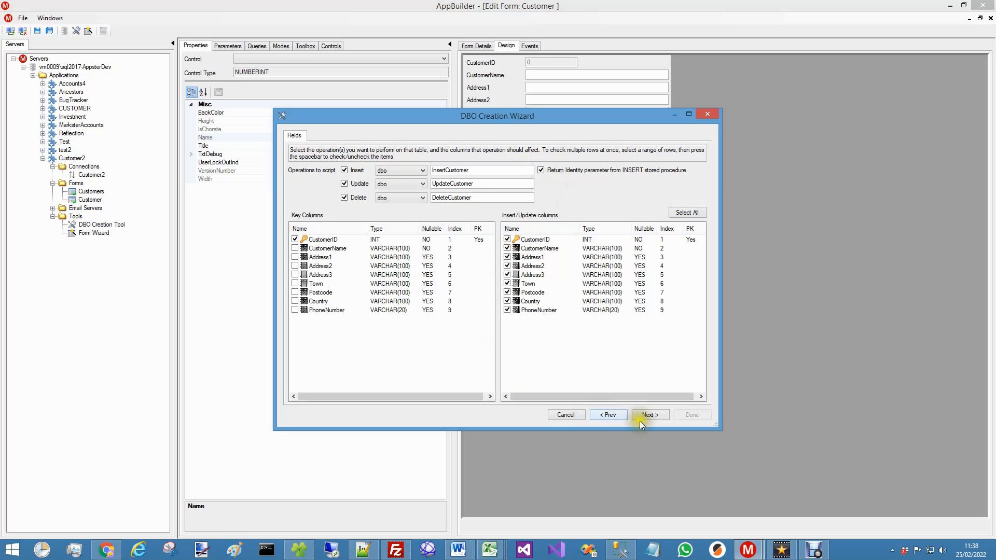
{"action": "left_click", "coordinate": [662, 415]}
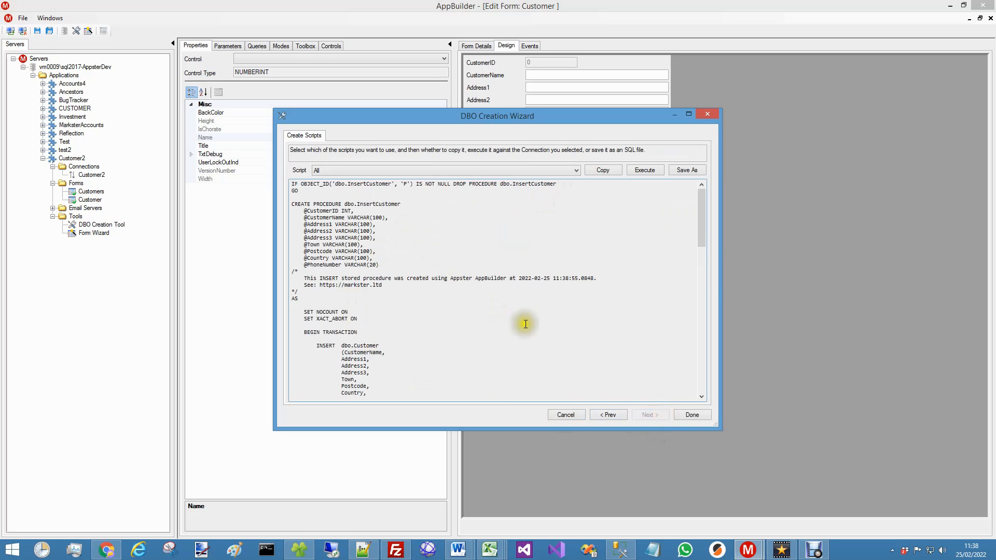
Review the generated stored procedure script, execute all of it against the connection and finish the wizard.
{"action": "left_click_drag", "start_coordinate": [702, 222], "coordinate": [691, 166]}
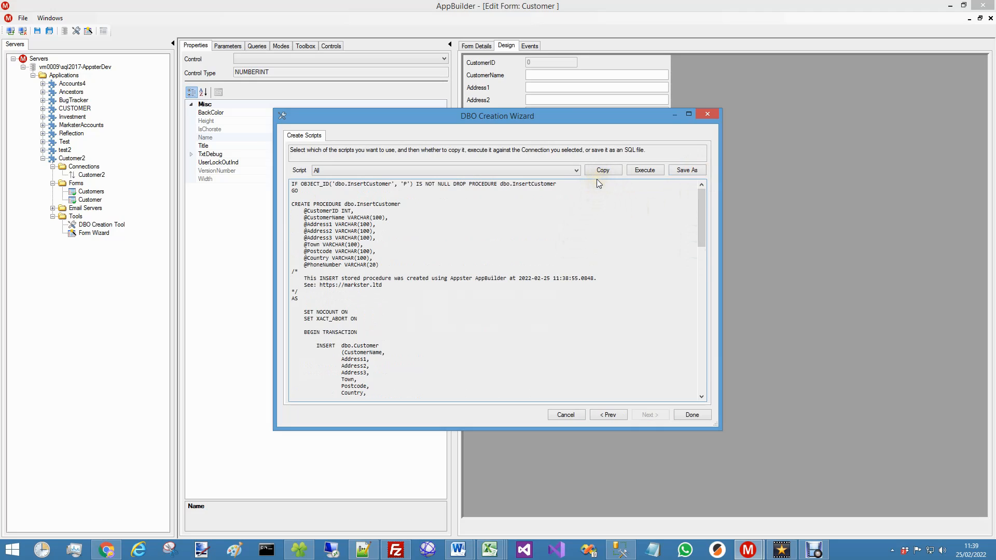
{"action": "left_click", "coordinate": [550, 238]}
{"action": "left_click", "coordinate": [646, 171]}
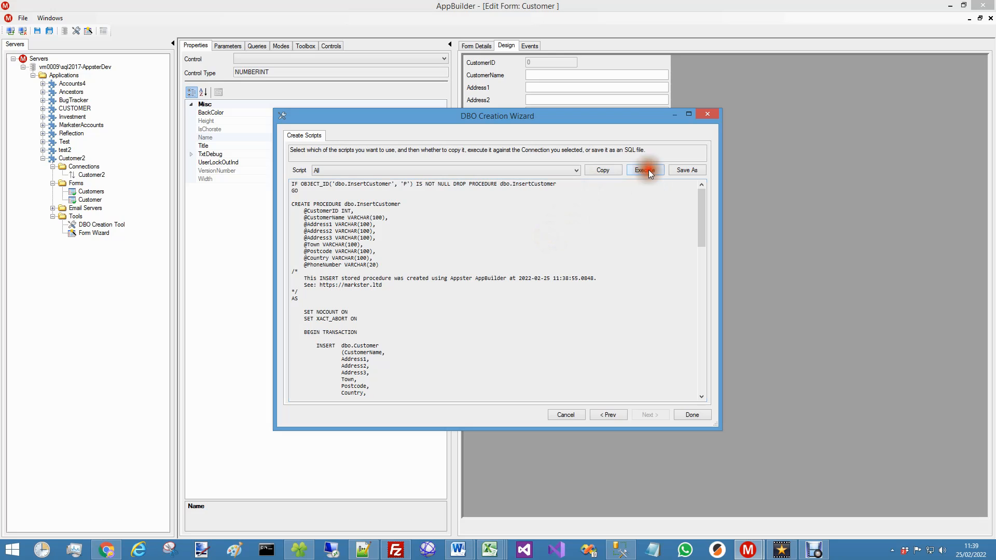
{"action": "left_click", "coordinate": [691, 415]}
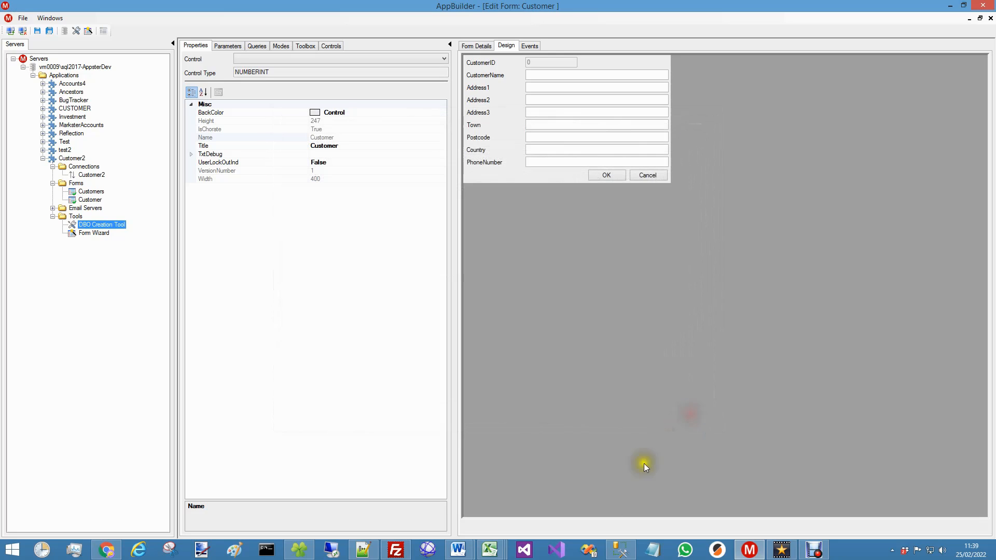
Switch to SQL Server Management Studio, inspect the Customer2 database's stored procedures, and return to AppBuilder.
{"action": "left_click", "coordinate": [620, 549]}
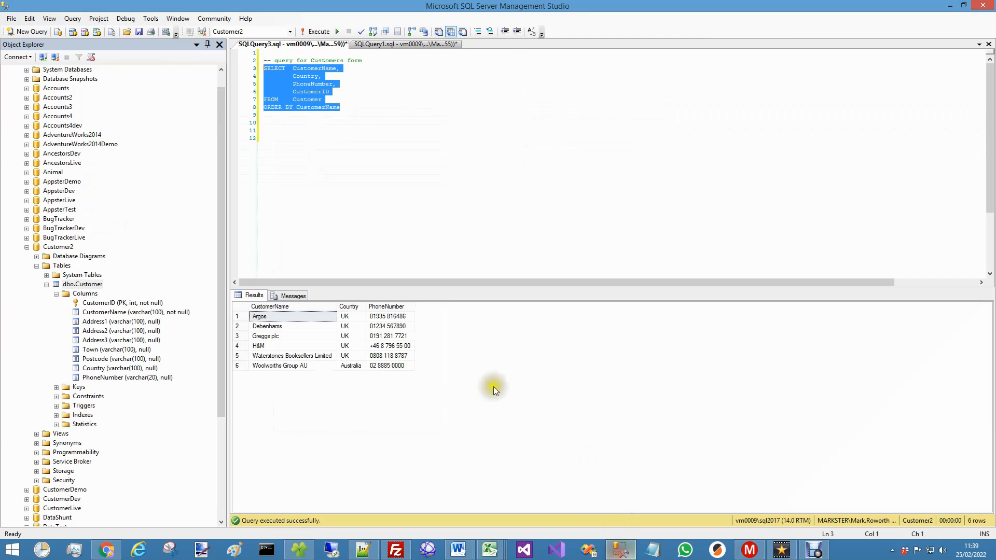
{"action": "left_click", "coordinate": [36, 452]}
{"action": "scroll", "coordinate": [125, 345], "scroll_direction": "down", "scroll_amount": 6}
{"action": "left_click", "coordinate": [46, 284]}
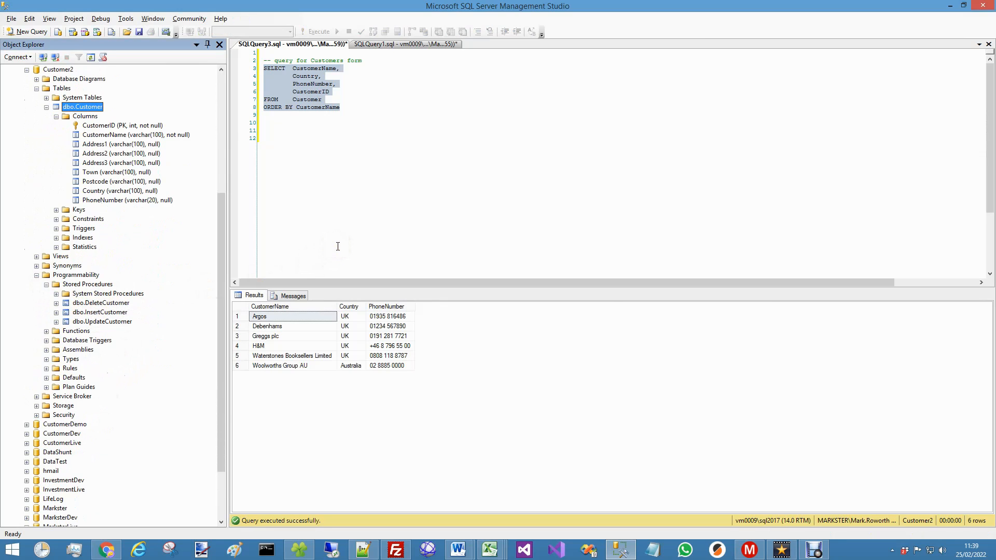
{"action": "key", "text": "alt+Tab"}
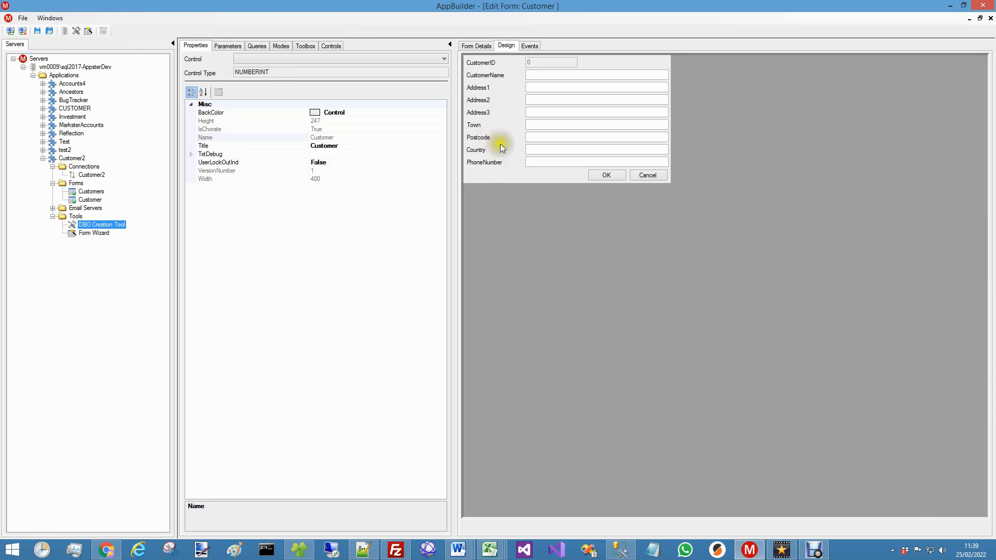
Add a Click event in ADD mode for the Customer form's OK button.
{"action": "left_click", "coordinate": [591, 175]}
{"action": "right_click", "coordinate": [590, 174]}
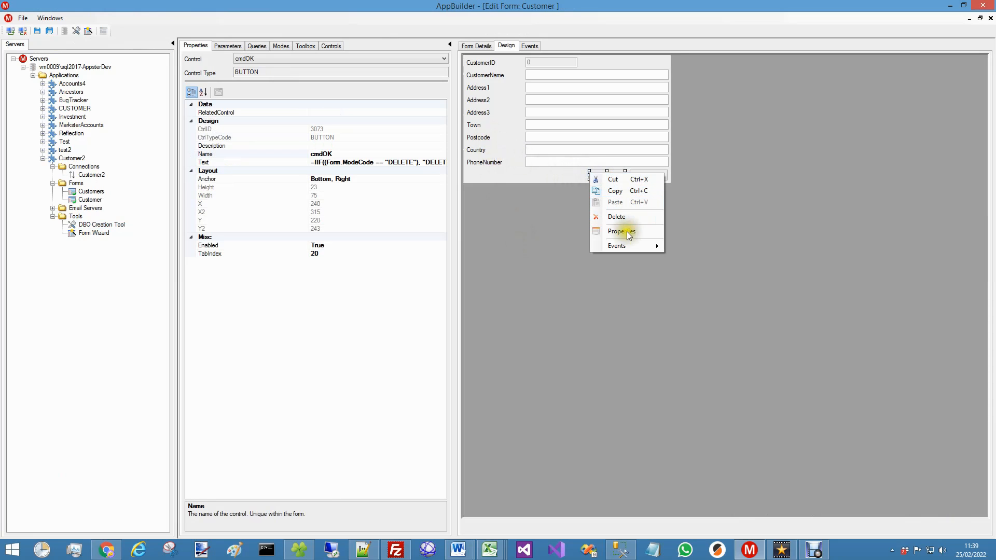
{"action": "left_click", "coordinate": [618, 247]}
{"action": "left_click", "coordinate": [690, 247]}
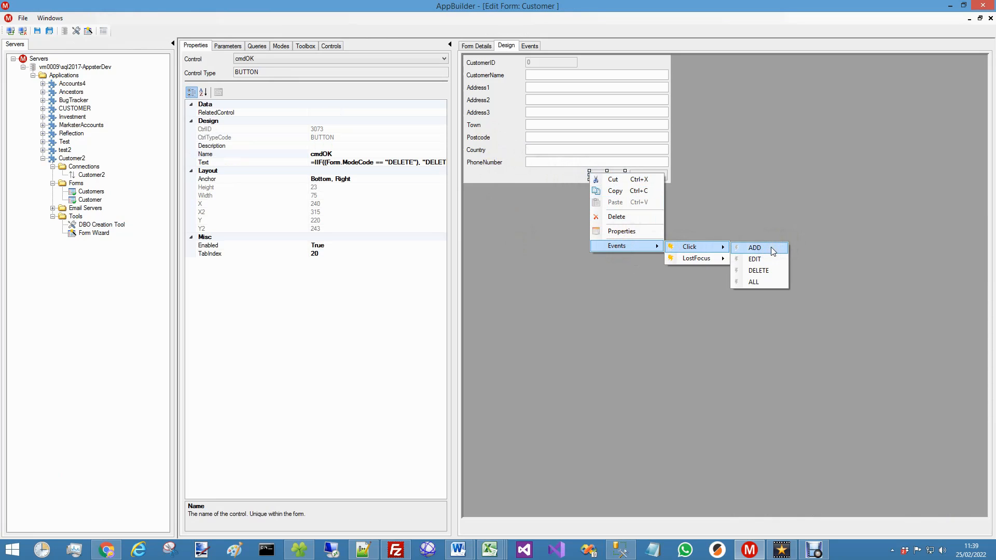
{"action": "left_click", "coordinate": [771, 249]}
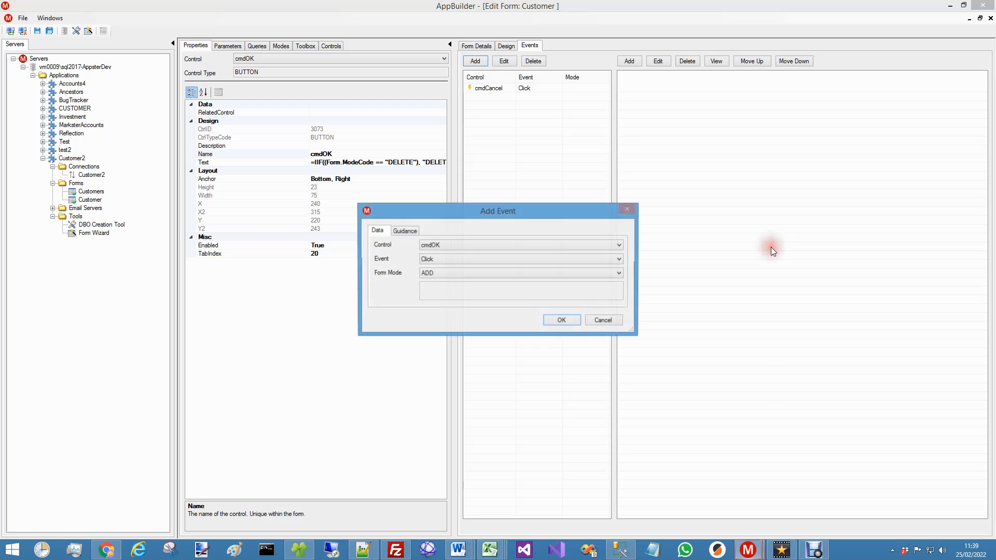
{"action": "left_click", "coordinate": [570, 321]}
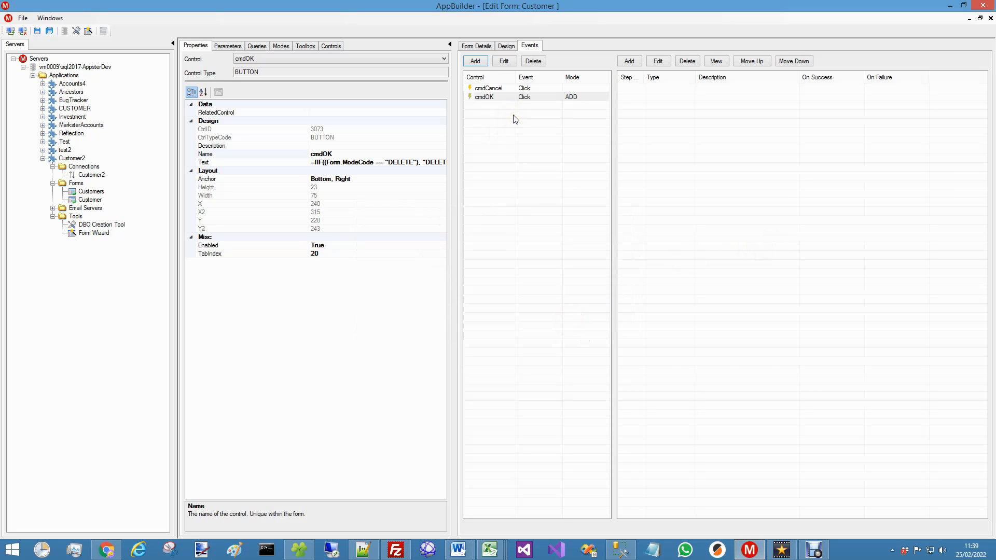
Add a Validation macro step to the ADD-mode OK event with the rule =Controls.txtCustomerName.Value == "".
{"action": "left_click", "coordinate": [628, 62]}
{"action": "left_click", "coordinate": [360, 144]}
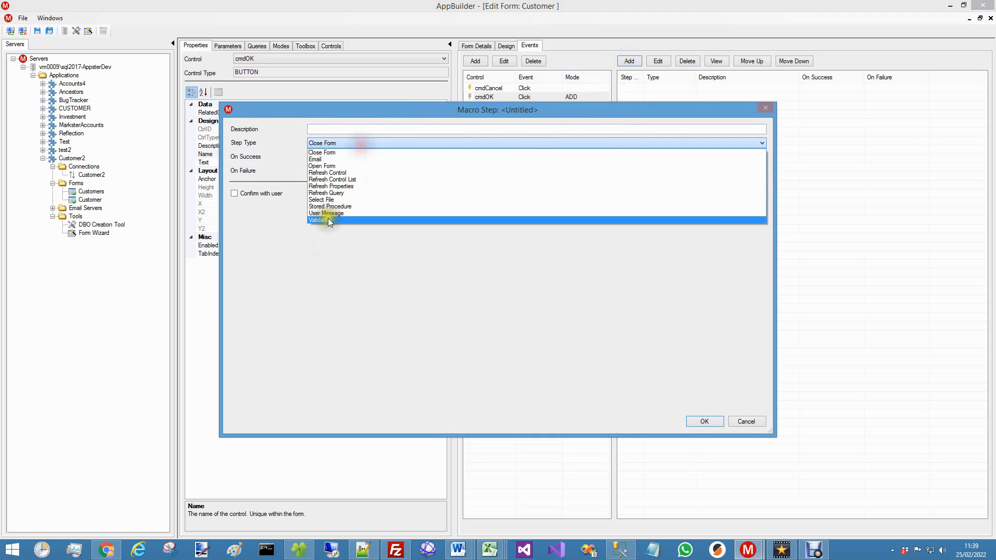
{"action": "left_click", "coordinate": [327, 220]}
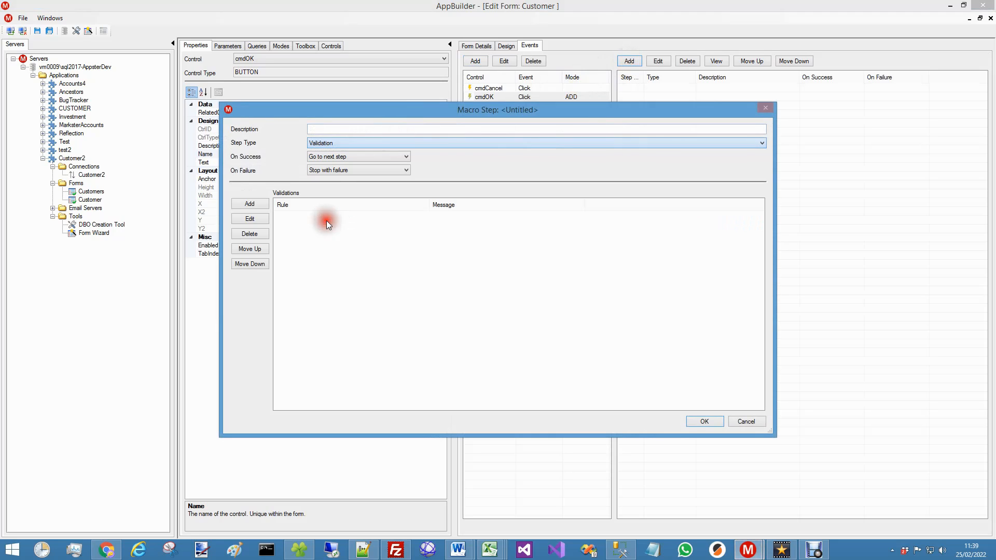
{"action": "left_click", "coordinate": [250, 204]}
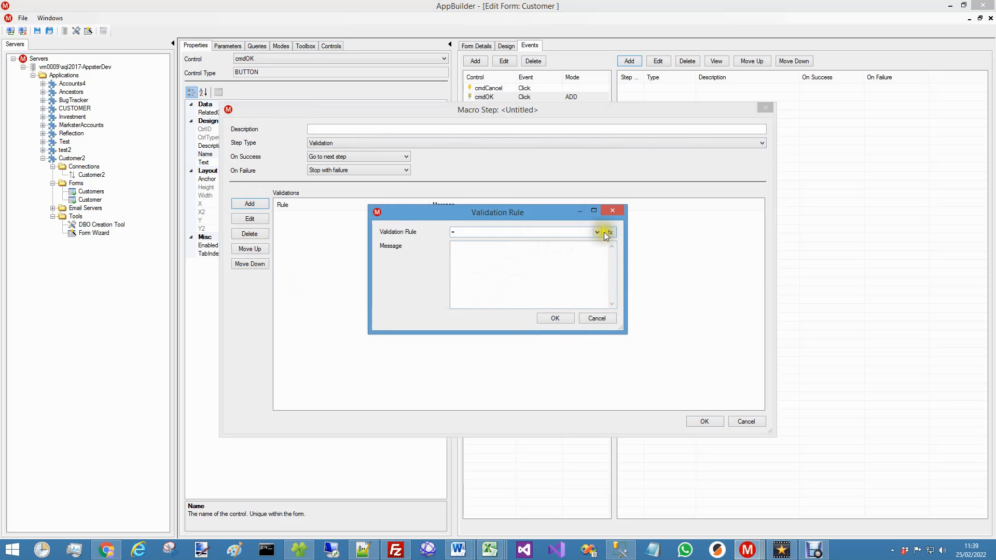
{"action": "left_click", "coordinate": [610, 232]}
{"action": "left_click", "coordinate": [506, 186]}
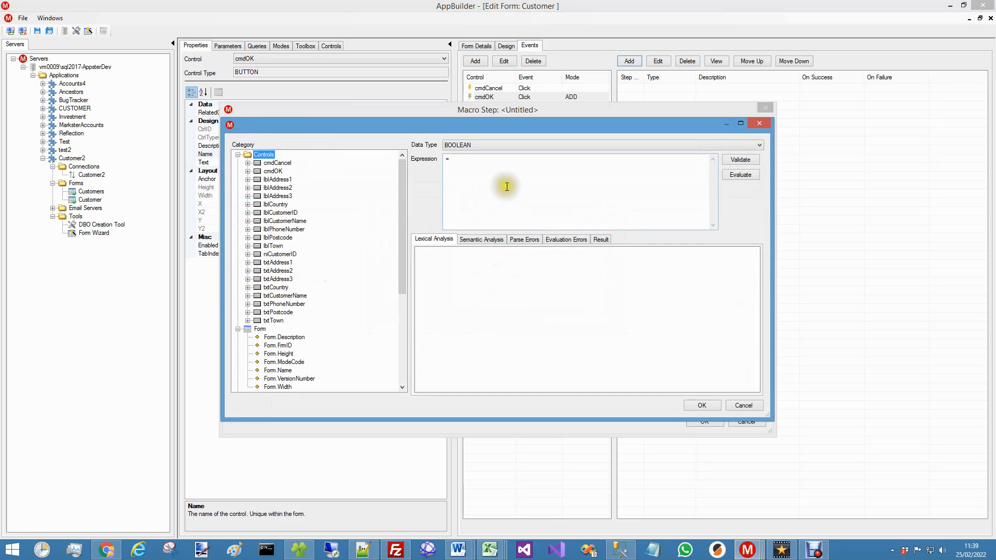
{"action": "left_click", "coordinate": [247, 296]}
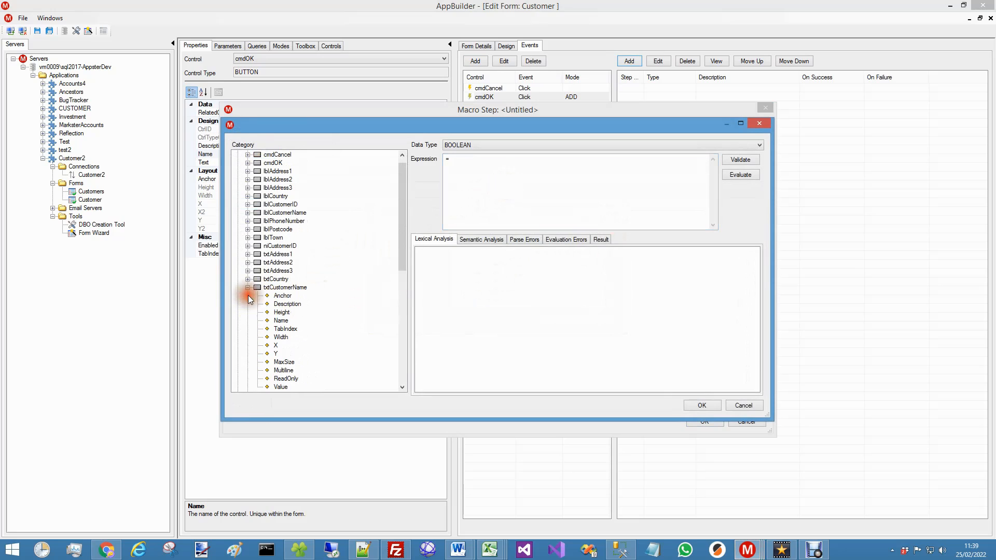
{"action": "left_click_drag", "start_coordinate": [402, 254], "coordinate": [402, 291]}
{"action": "left_click_drag", "start_coordinate": [275, 304], "coordinate": [540, 184]}
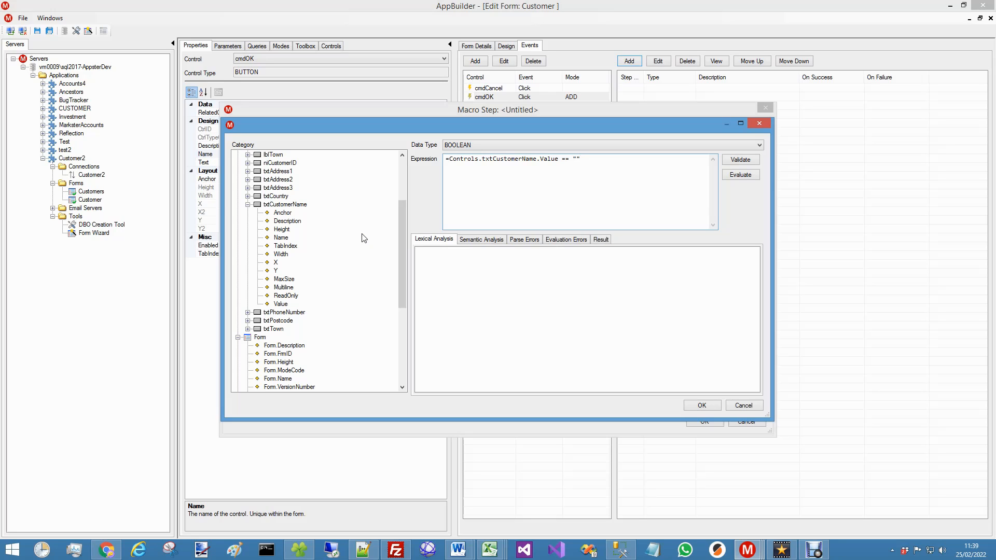
{"action": "left_click", "coordinate": [715, 404]}
Set the validation rule's message to "Customer name is blank." and save the validation step.
{"action": "left_click", "coordinate": [543, 304]}
{"action": "type", "text": "Customer name is blank."}
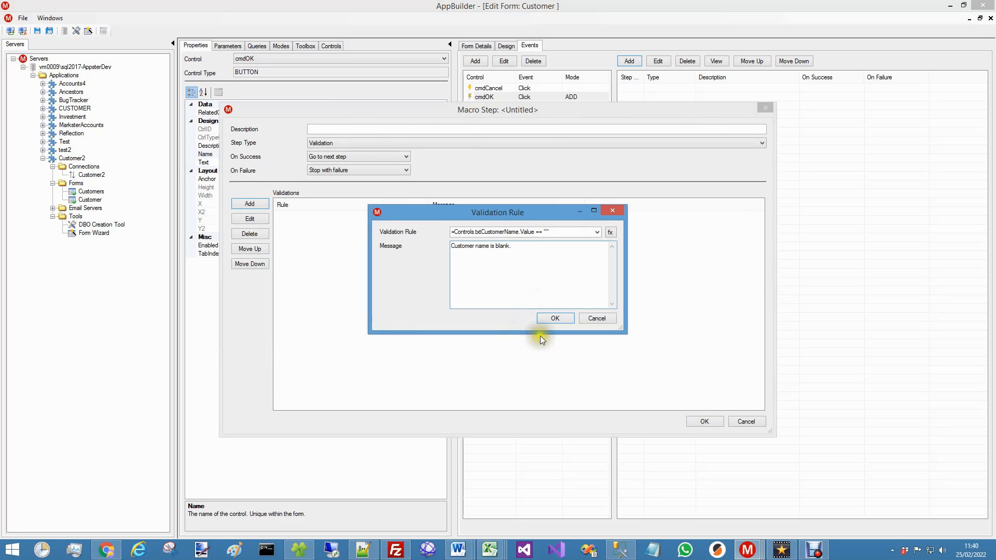
{"action": "left_click", "coordinate": [554, 318]}
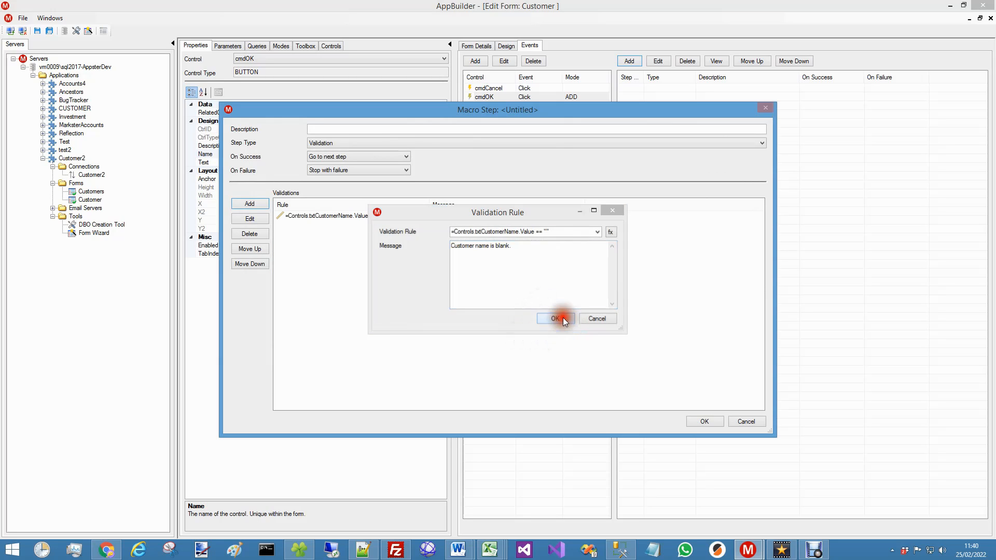
{"action": "left_click", "coordinate": [715, 424]}
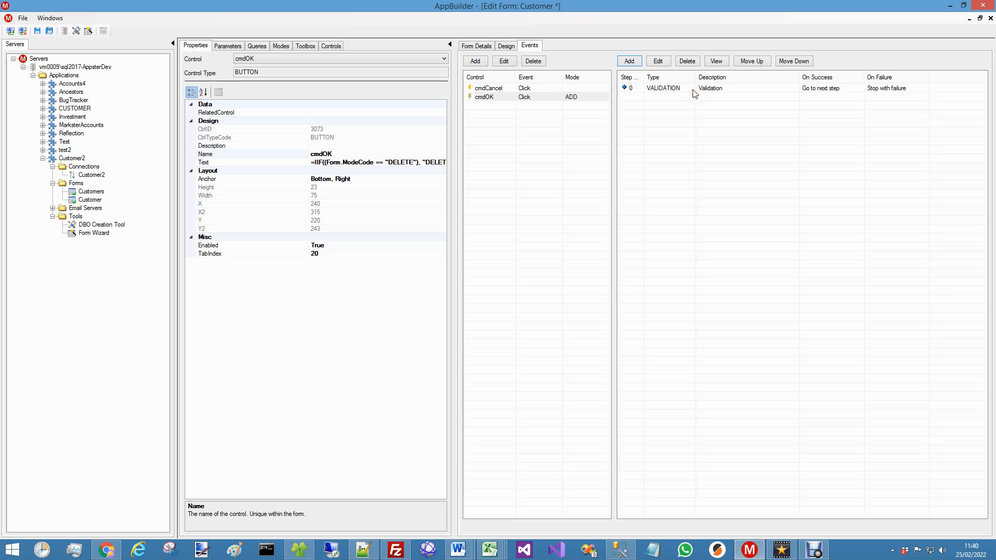
Add a Stored Procedure macro step that uses the Customer2 connection and dbo.InsertCustomer.
{"action": "left_click", "coordinate": [629, 61]}
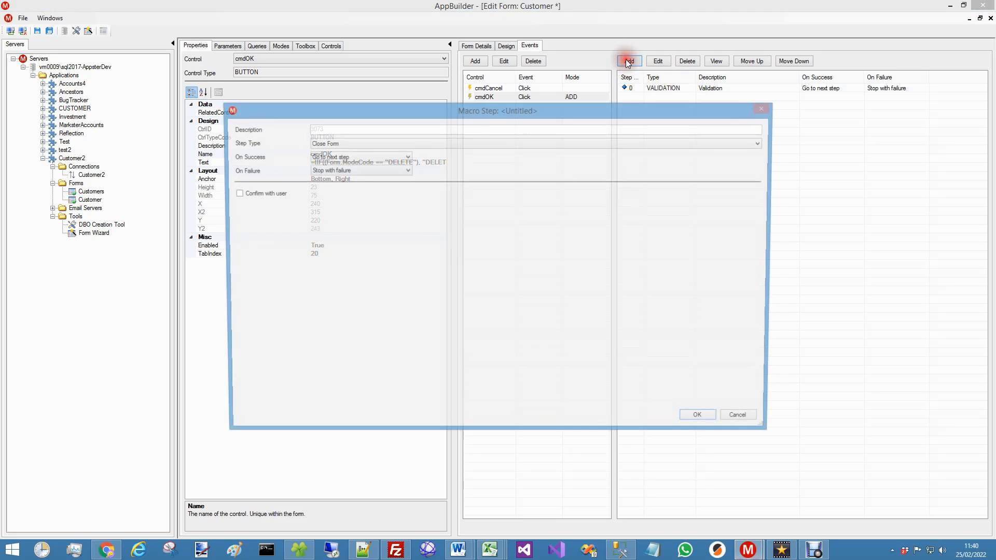
{"action": "left_click", "coordinate": [374, 144]}
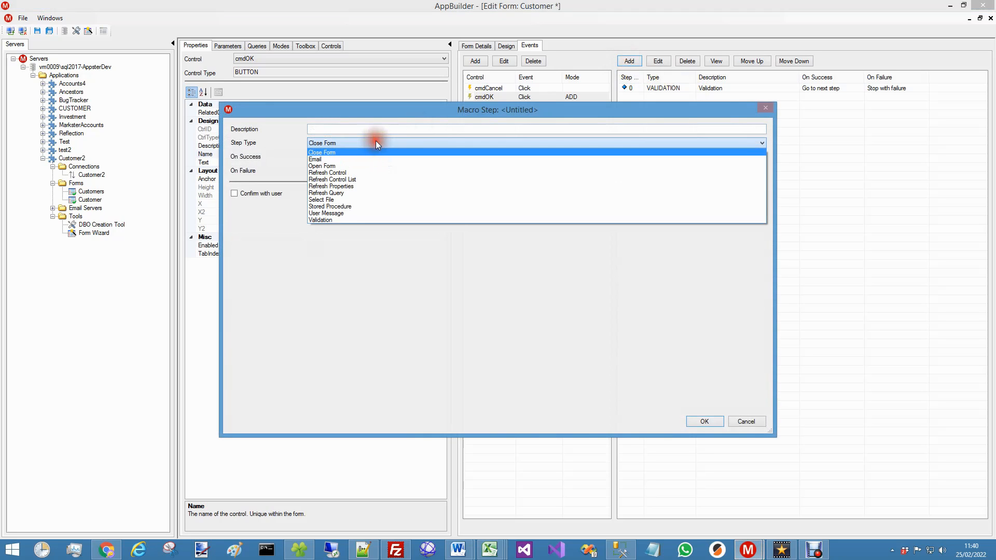
{"action": "left_click", "coordinate": [353, 205]}
{"action": "left_click", "coordinate": [351, 195]}
{"action": "left_click", "coordinate": [353, 205]}
{"action": "left_click", "coordinate": [354, 209]}
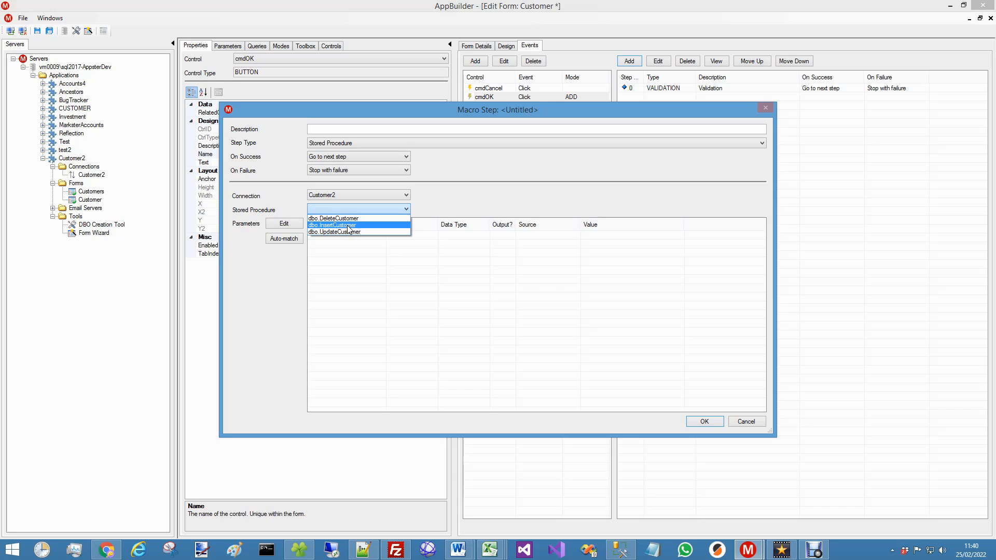
{"action": "left_click", "coordinate": [348, 225]}
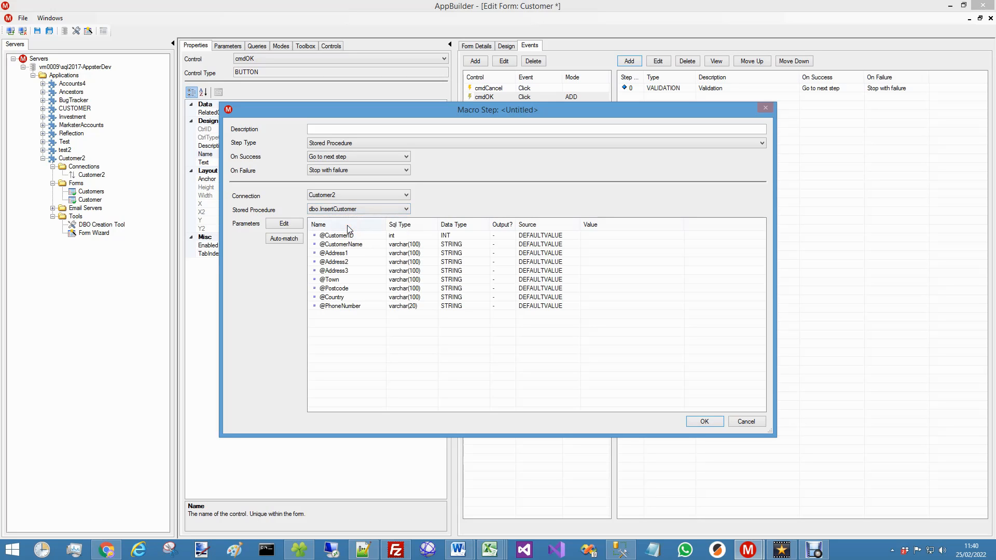
Auto-match the dbo.InsertCustomer parameters to the form's controls and save the step.
{"action": "left_click", "coordinate": [273, 238]}
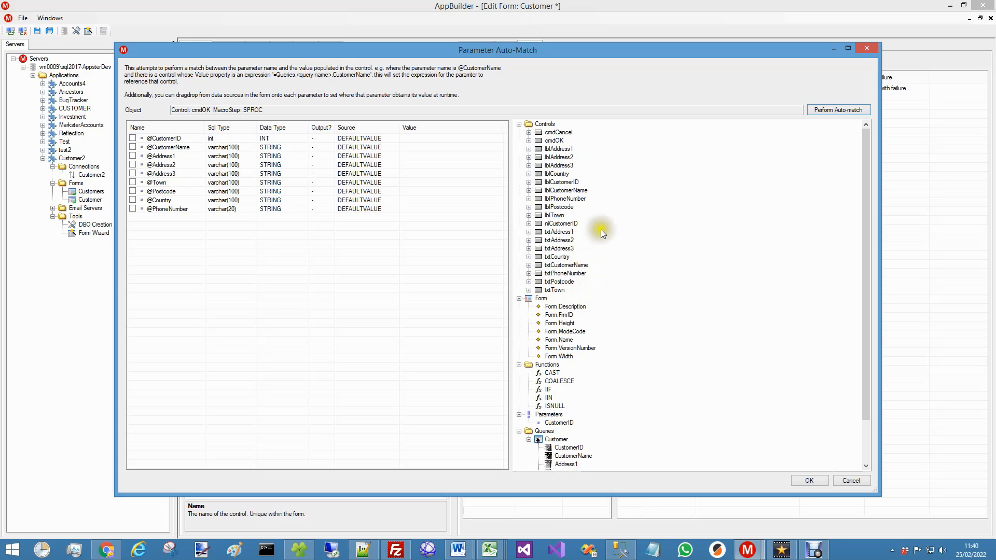
{"action": "left_click", "coordinate": [850, 111]}
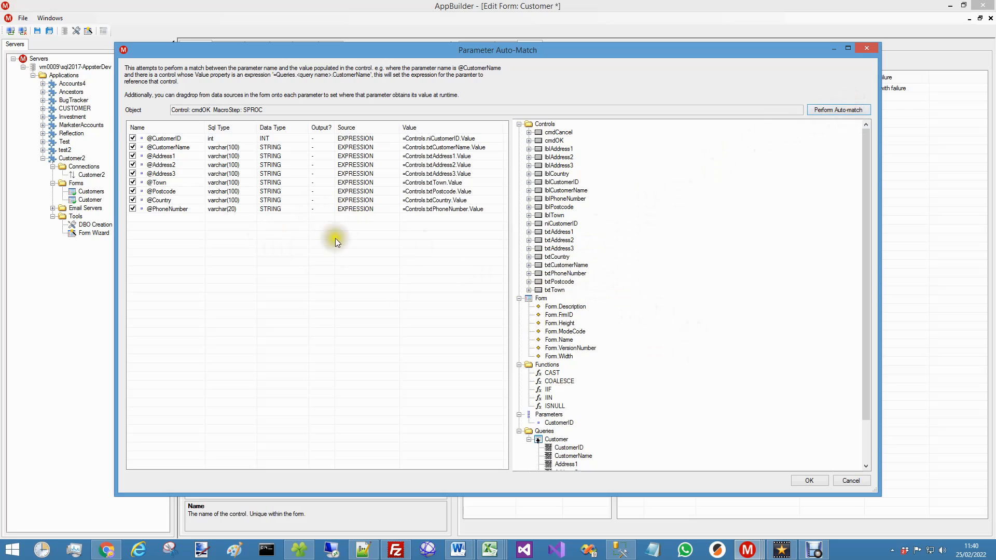
{"action": "left_click", "coordinate": [817, 479]}
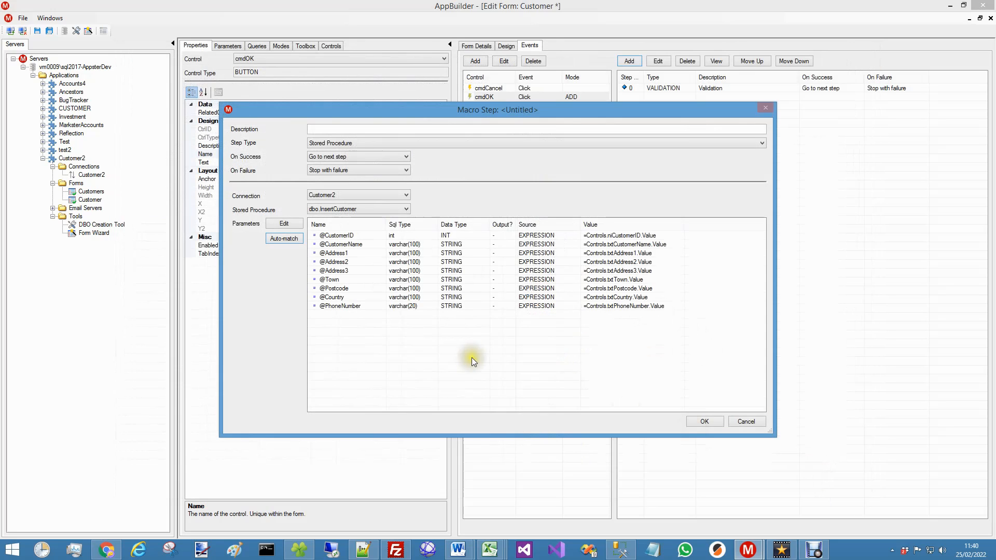
{"action": "left_click", "coordinate": [709, 421]}
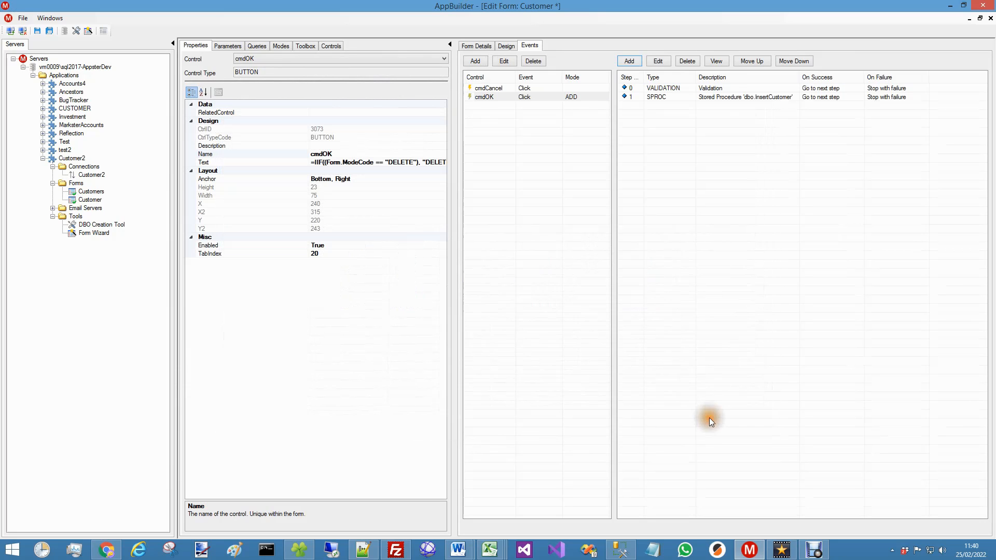
Add a Close Form macro step with default settings and copy all three macro steps of the ADD-mode event.
{"action": "left_click", "coordinate": [629, 61]}
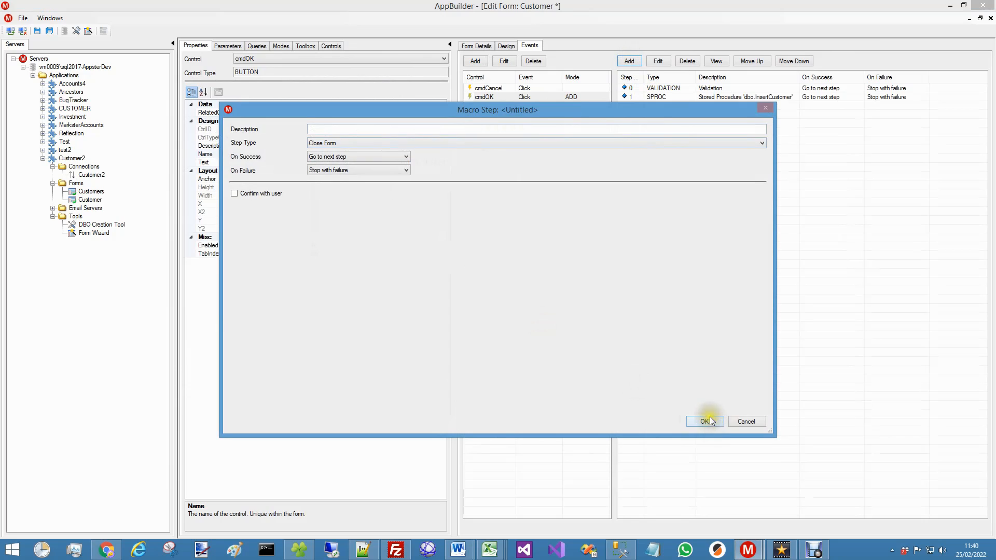
{"action": "left_click", "coordinate": [707, 420]}
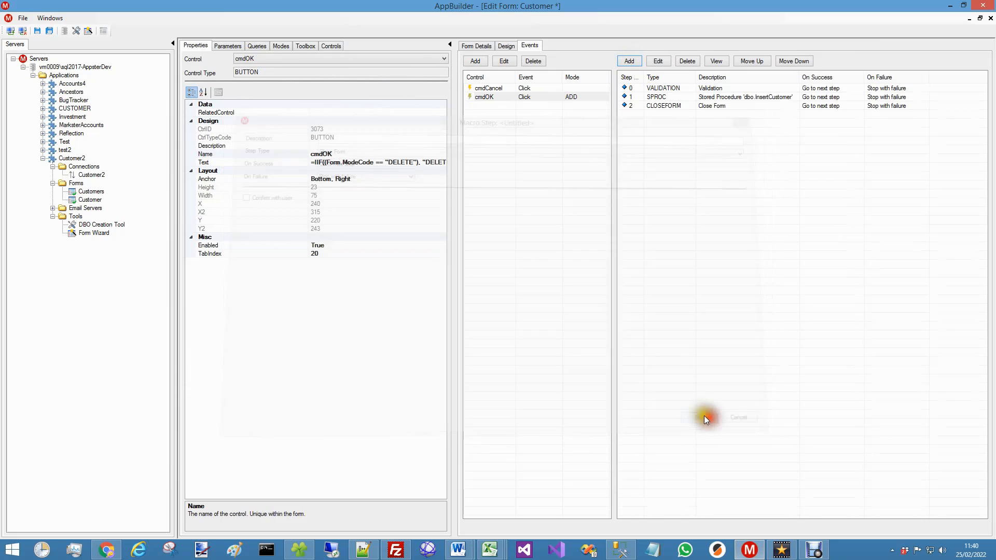
{"action": "left_click", "coordinate": [666, 91]}
{"action": "left_click", "coordinate": [661, 106], "text": "shift"}
{"action": "right_click", "coordinate": [662, 105]}
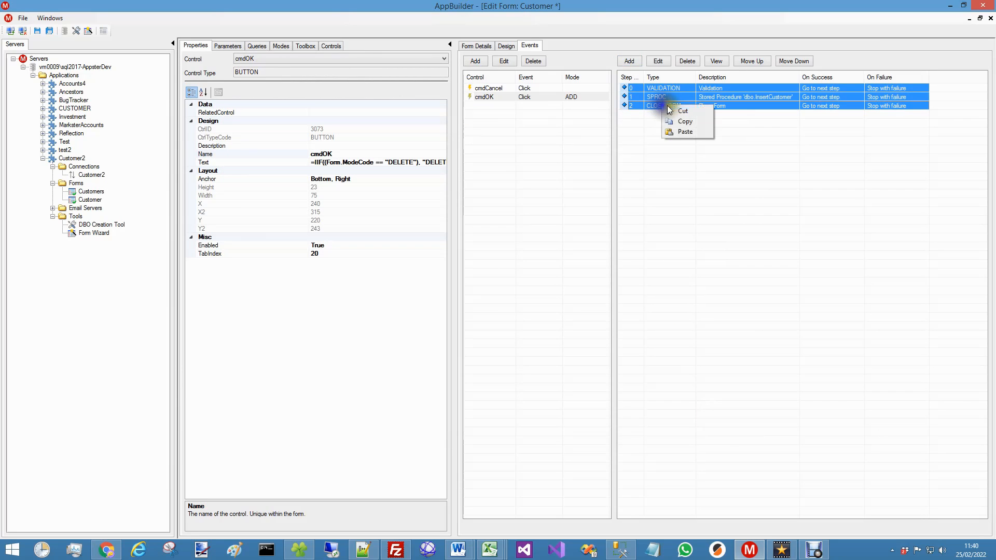
{"action": "left_click", "coordinate": [679, 120]}
Add a Click event in EDIT mode for the form's OK button and paste the copied macro steps into it.
{"action": "left_click", "coordinate": [506, 46]}
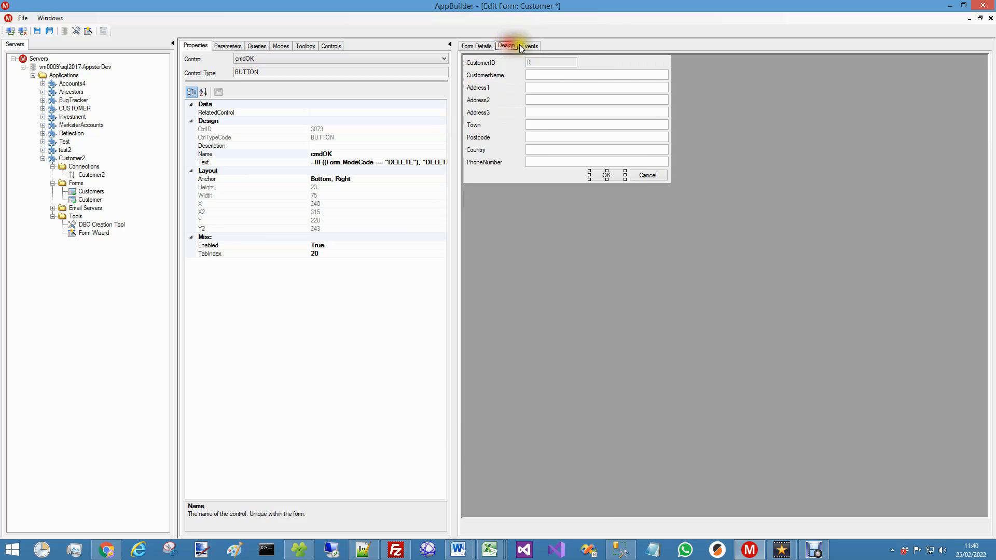
{"action": "right_click", "coordinate": [609, 176]}
{"action": "mouse_move", "coordinate": [636, 248]}
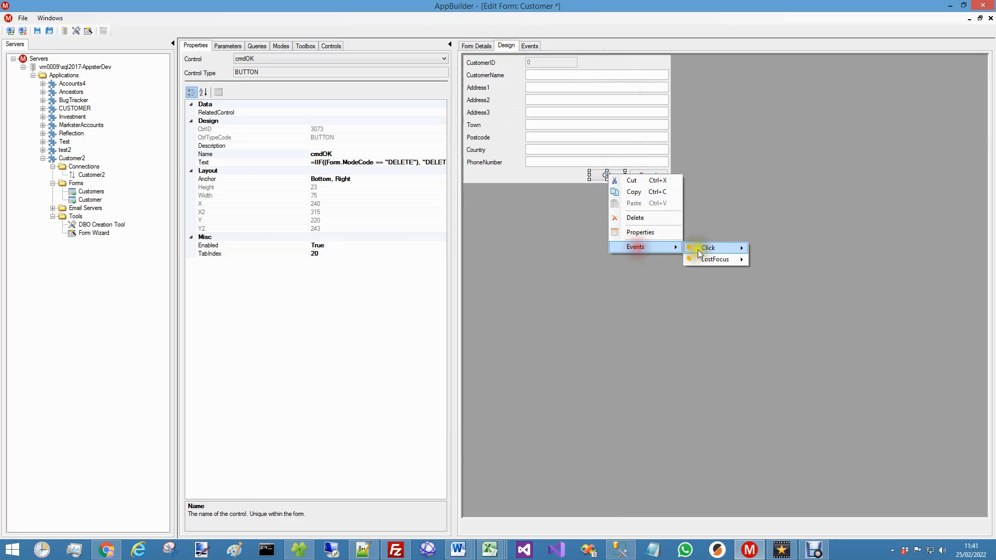
{"action": "mouse_move", "coordinate": [698, 249]}
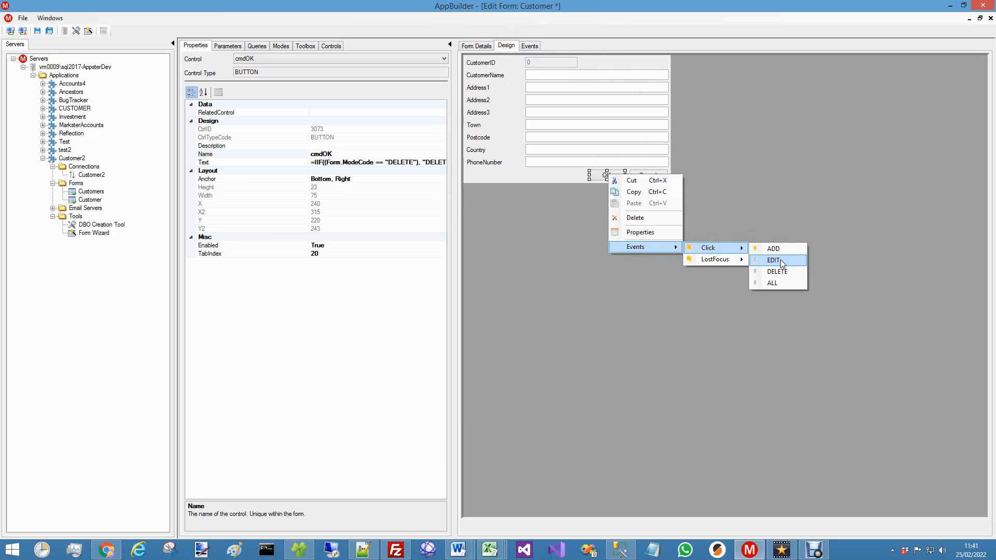
{"action": "left_click", "coordinate": [780, 260]}
{"action": "left_click", "coordinate": [562, 320]}
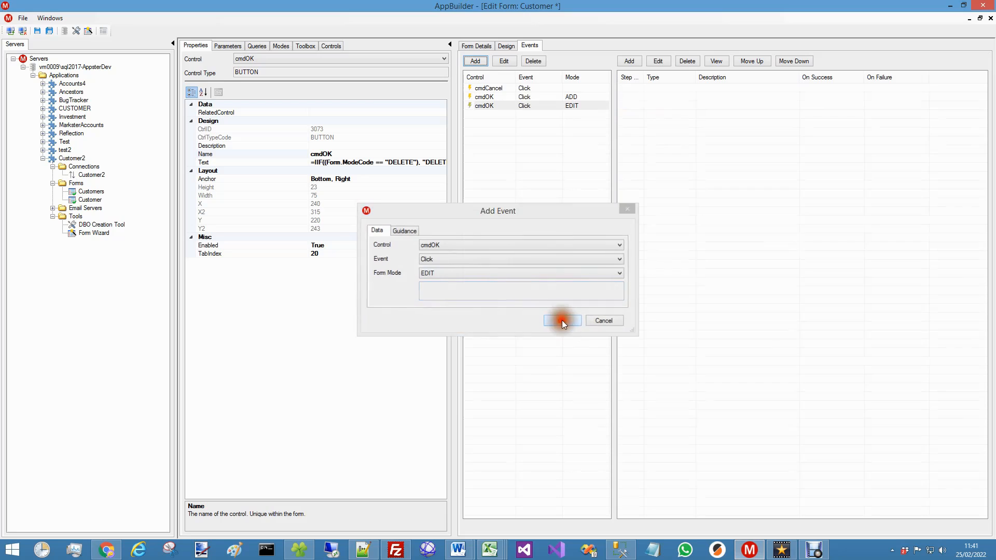
{"action": "right_click", "coordinate": [652, 89]}
{"action": "left_click", "coordinate": [677, 115]}
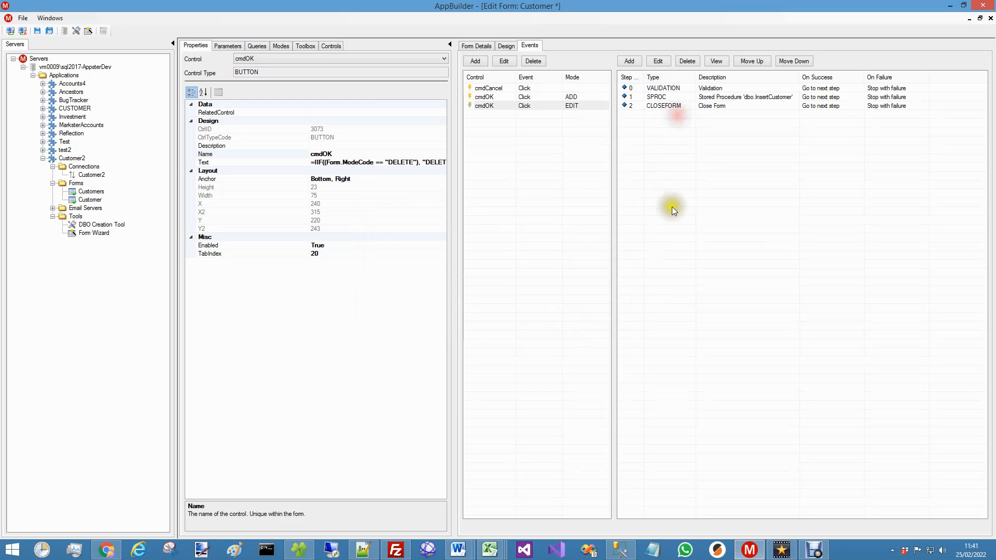
Change the EDIT-mode event's stored procedure step to dbo.UpdateCustomer.
{"action": "double_click", "coordinate": [659, 97]}
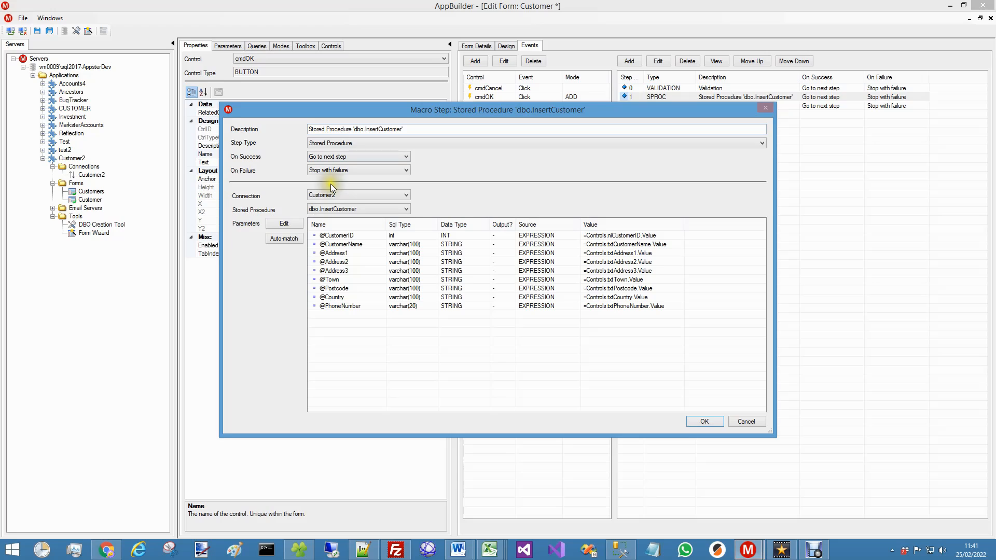
{"action": "left_click", "coordinate": [334, 209]}
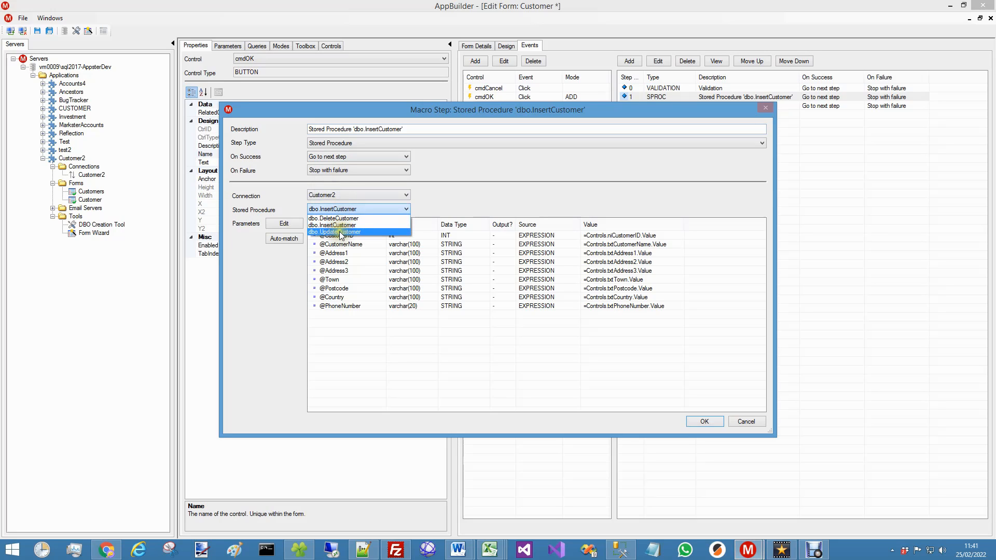
{"action": "left_click", "coordinate": [342, 233]}
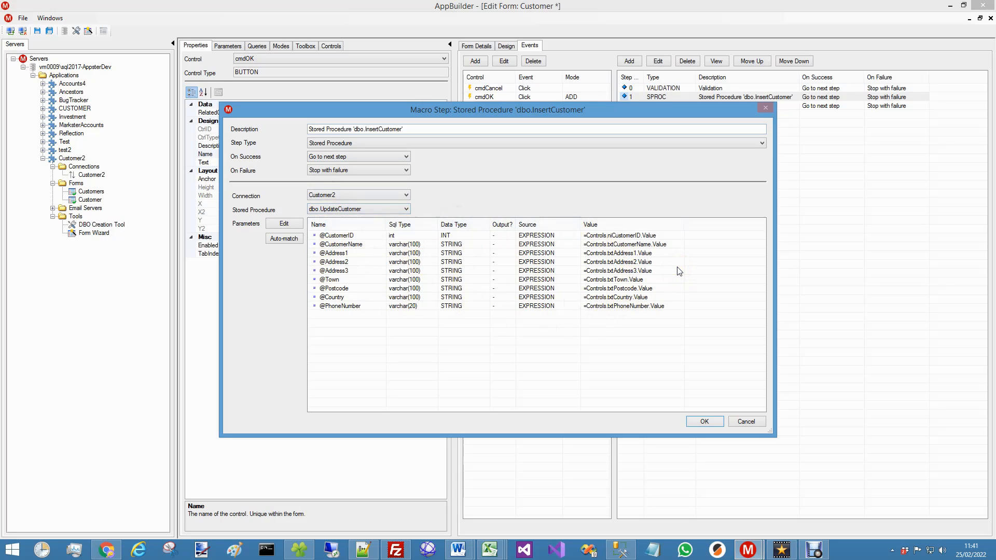
{"action": "double_click", "coordinate": [339, 236]}
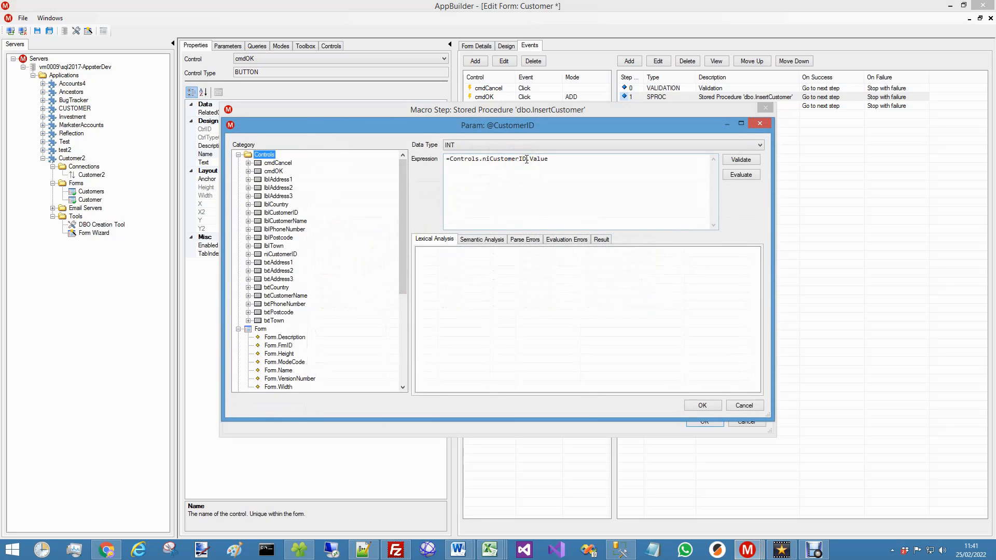
{"action": "left_click_drag", "start_coordinate": [561, 162], "coordinate": [449, 163]}
{"action": "key", "text": "BackSpace"}
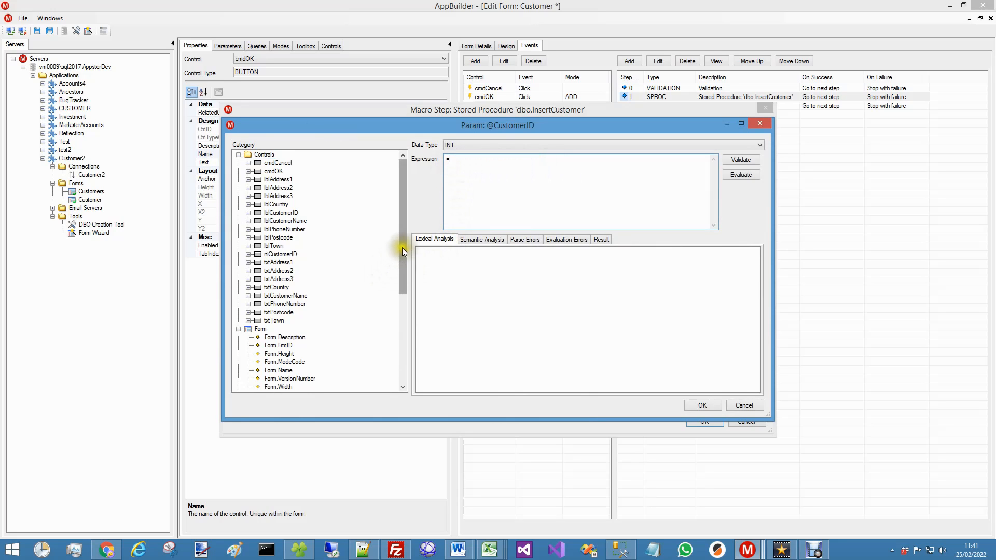
{"action": "left_click_drag", "start_coordinate": [403, 247], "coordinate": [410, 336]}
{"action": "left_click_drag", "start_coordinate": [275, 294], "coordinate": [496, 185]}
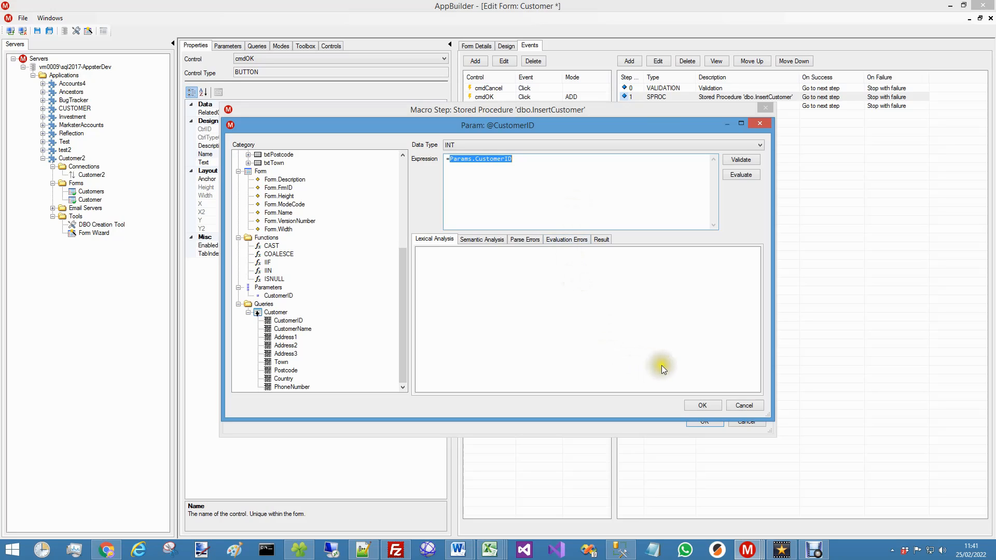
{"action": "left_click", "coordinate": [701, 405]}
{"action": "left_click", "coordinate": [315, 210]}
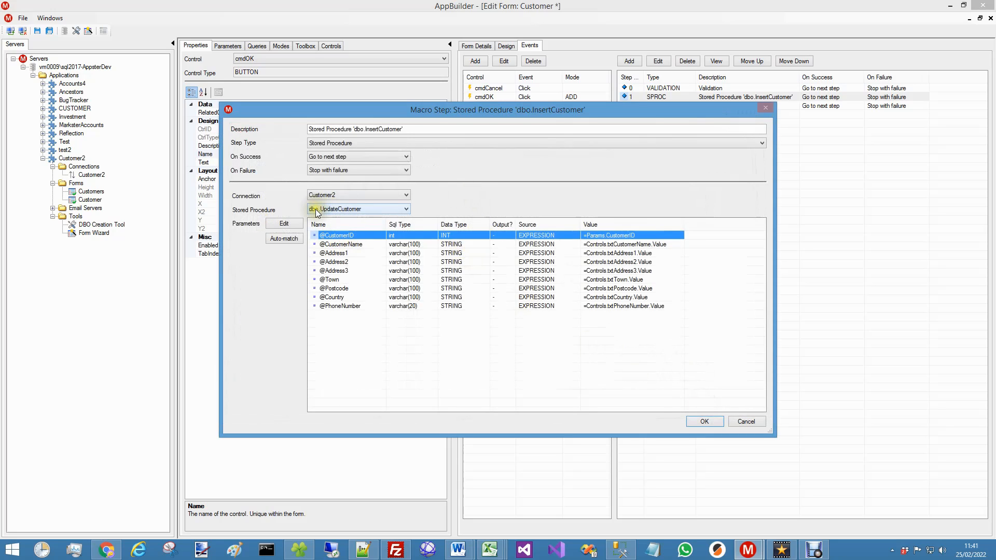
{"action": "left_click", "coordinate": [706, 421]}
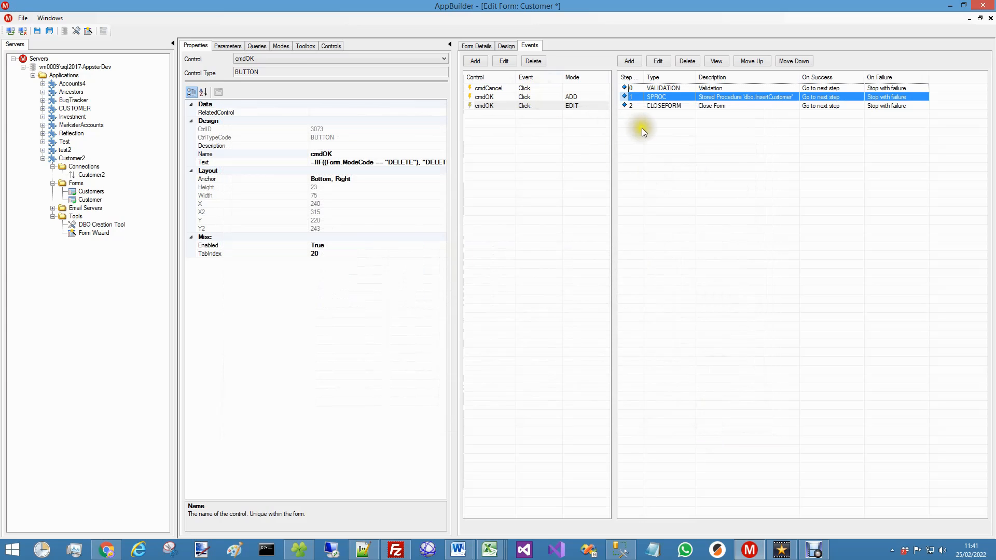
Copy the three macro steps of the EDIT-mode event and return to the form's design.
{"action": "left_click", "coordinate": [656, 88]}
{"action": "left_click", "coordinate": [662, 104], "text": "shift"}
{"action": "right_click", "coordinate": [662, 104]}
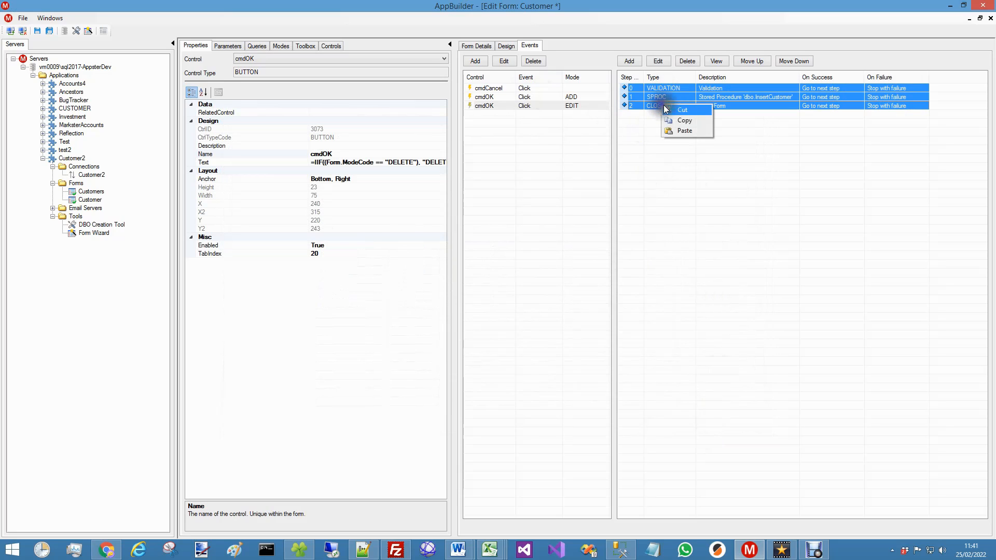
{"action": "left_click", "coordinate": [684, 120]}
{"action": "left_click", "coordinate": [505, 46]}
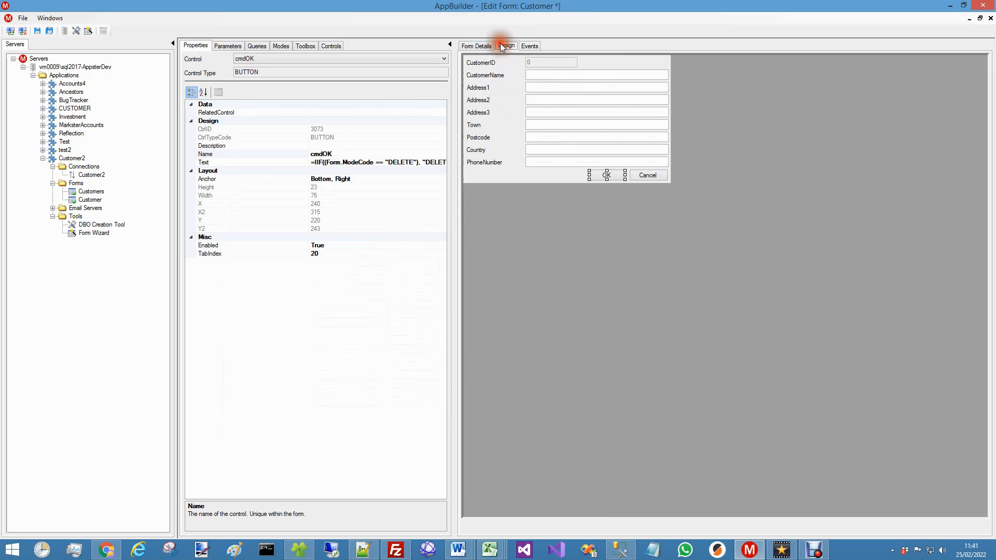
Add a Click event in DELETE mode for the form's OK button and paste the copied macro steps into it.
{"action": "right_click", "coordinate": [612, 178]}
{"action": "left_click", "coordinate": [640, 245]}
{"action": "left_click", "coordinate": [716, 246]}
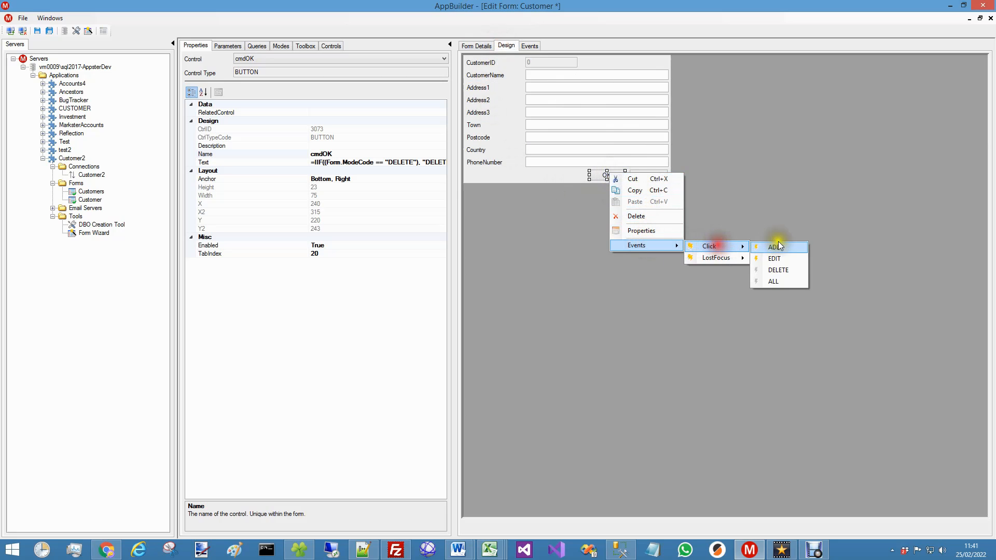
{"action": "left_click", "coordinate": [783, 269]}
{"action": "left_click", "coordinate": [574, 322]}
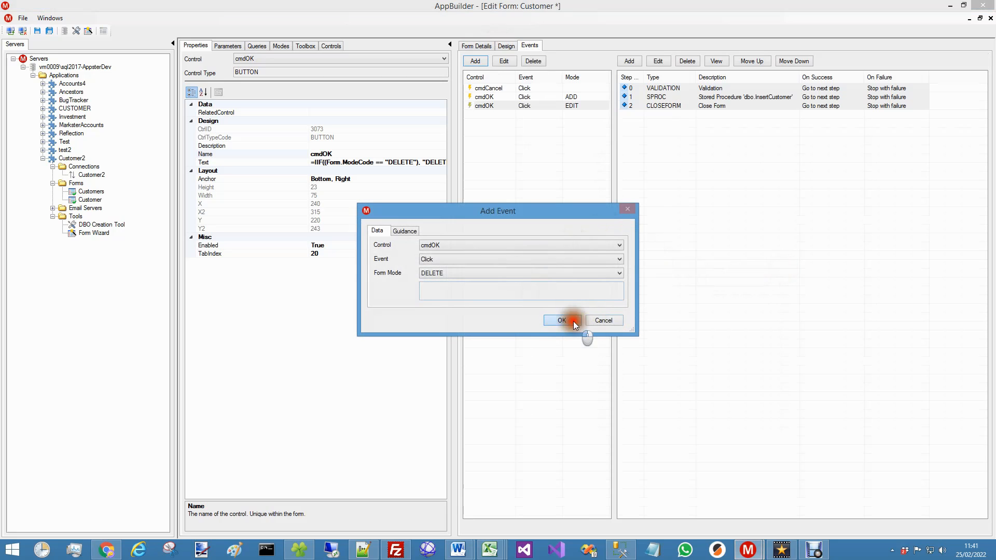
{"action": "right_click", "coordinate": [654, 97]}
{"action": "left_click", "coordinate": [678, 115]}
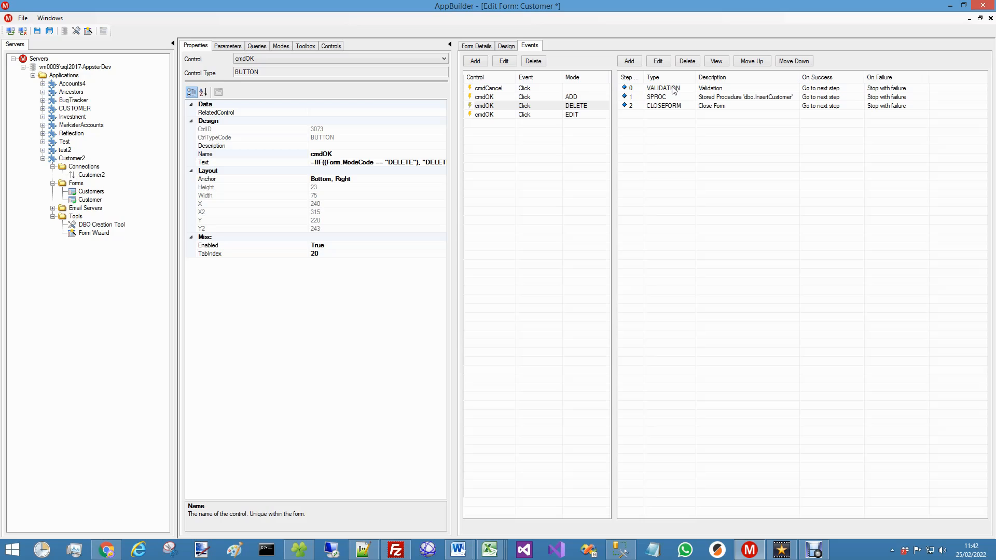
Delete the validation step from the OK button's DELETE-mode event.
{"action": "left_click", "coordinate": [674, 90]}
{"action": "left_click", "coordinate": [687, 61]}
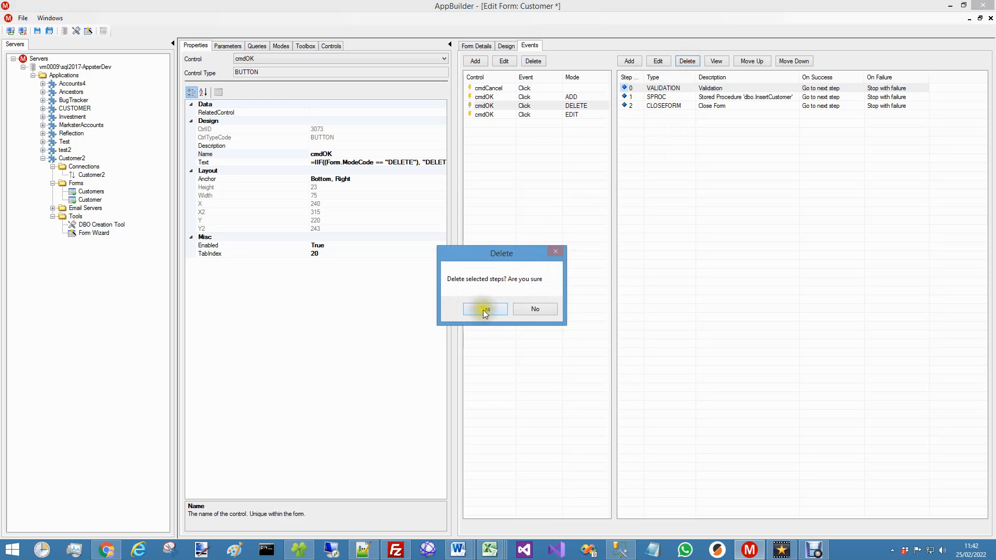
{"action": "left_click", "coordinate": [485, 308]}
Change the DELETE-mode event's stored procedure step to dbo.DeleteCustomer, clear its description and save the step.
{"action": "double_click", "coordinate": [687, 91]}
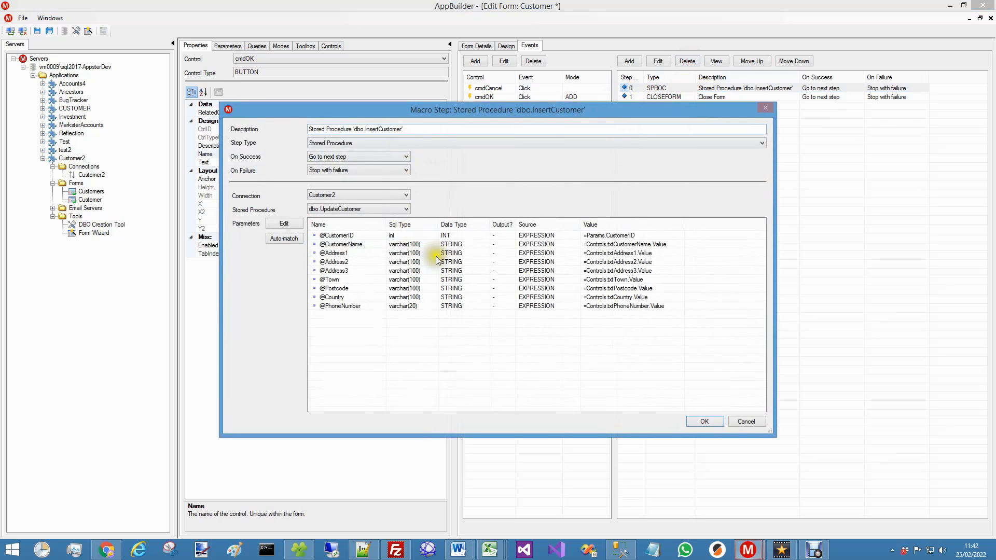
{"action": "left_click", "coordinate": [332, 210]}
{"action": "left_click", "coordinate": [333, 219]}
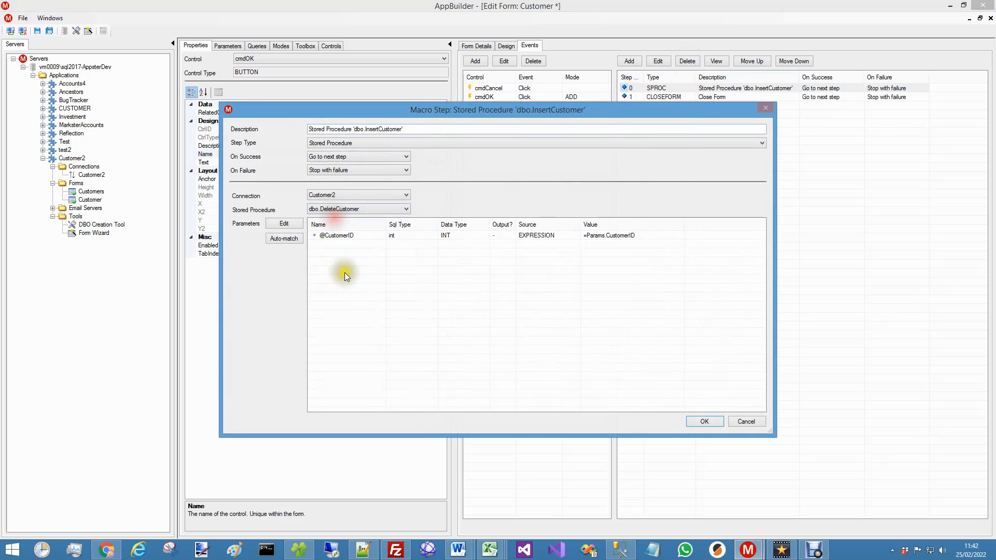
{"action": "left_click", "coordinate": [348, 239]}
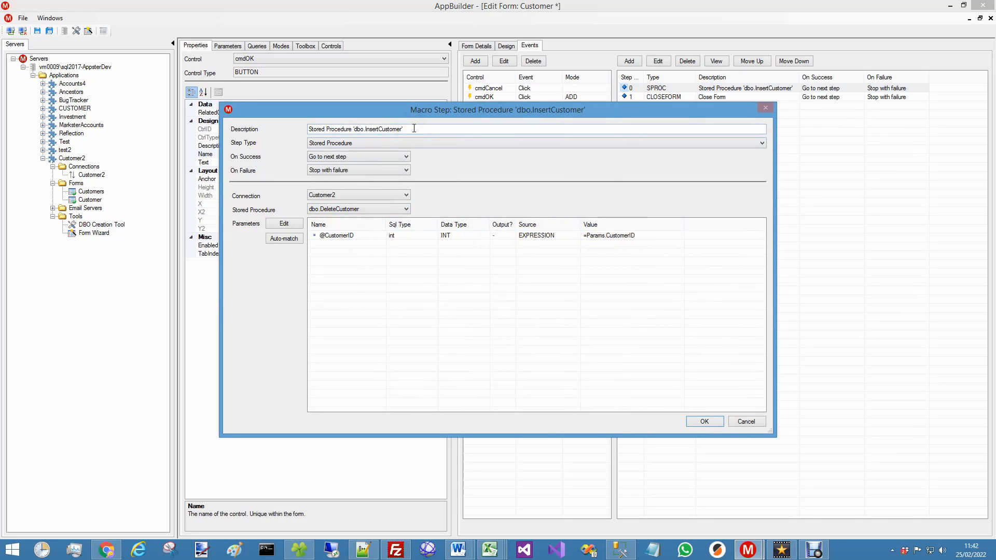
{"action": "left_click_drag", "start_coordinate": [414, 129], "coordinate": [306, 129]}
{"action": "key", "text": "Delete"}
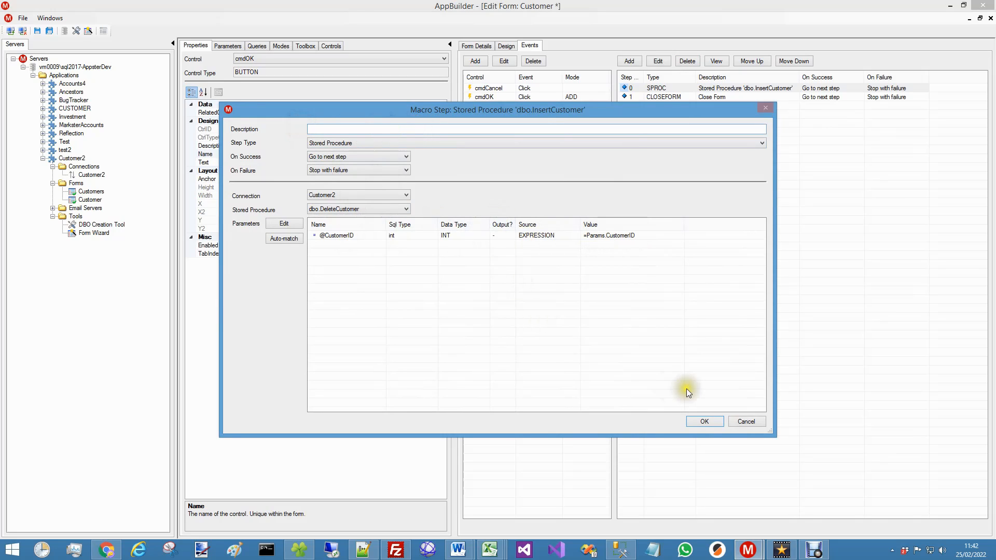
{"action": "left_click", "coordinate": [704, 422]}
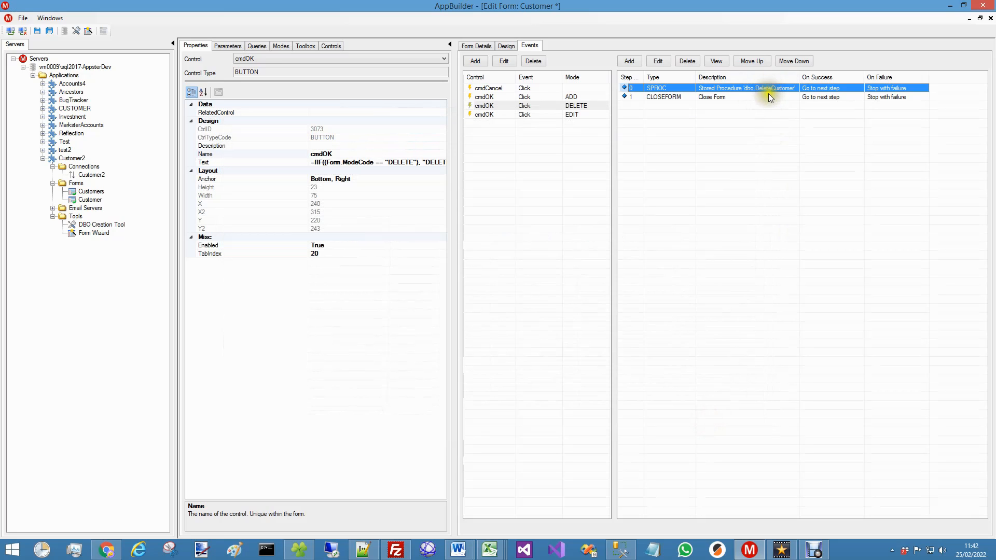
Clear the description of the stored procedure step in the OK button's EDIT-mode event and save the step.
{"action": "left_click", "coordinate": [546, 114]}
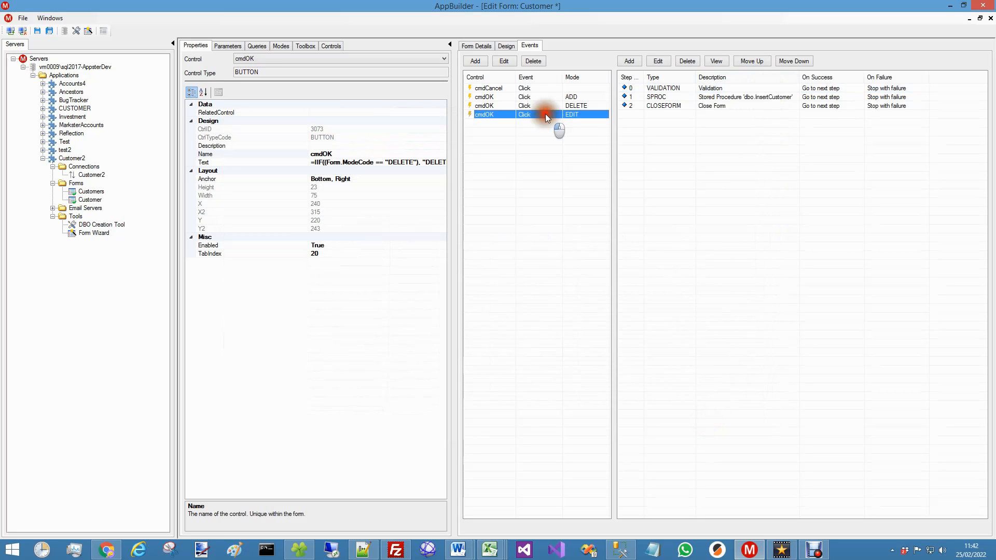
{"action": "double_click", "coordinate": [744, 97]}
{"action": "left_click_drag", "start_coordinate": [413, 129], "coordinate": [233, 125]}
{"action": "key", "text": "Delete"}
{"action": "left_click", "coordinate": [704, 423]}
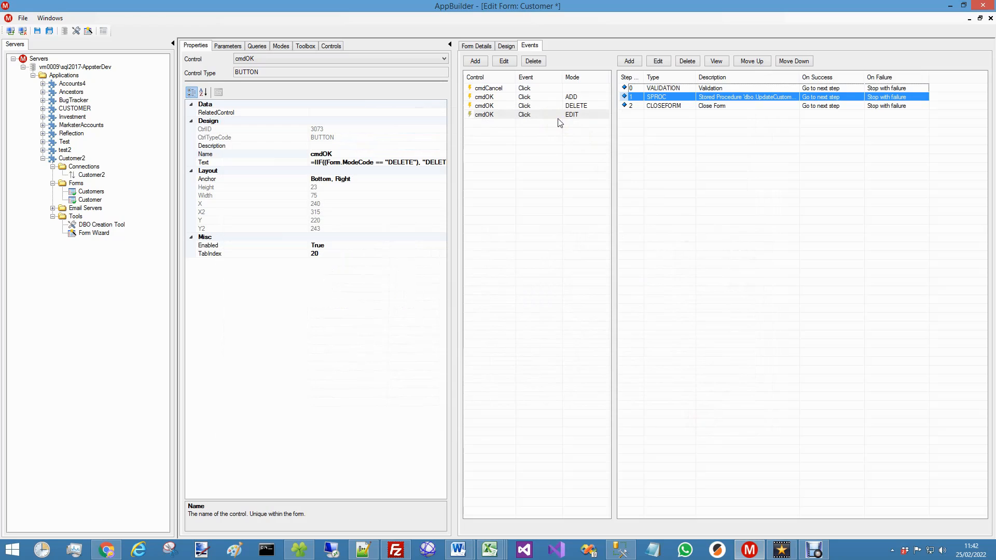
Return to the Customer form's design, save all changes and close the form.
{"action": "left_click", "coordinate": [507, 47]}
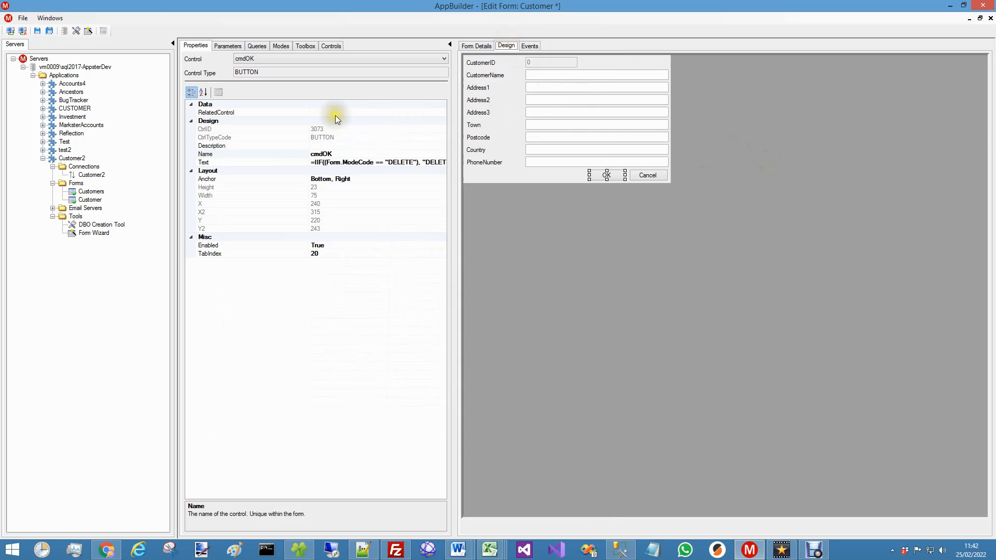
{"action": "left_click", "coordinate": [49, 32]}
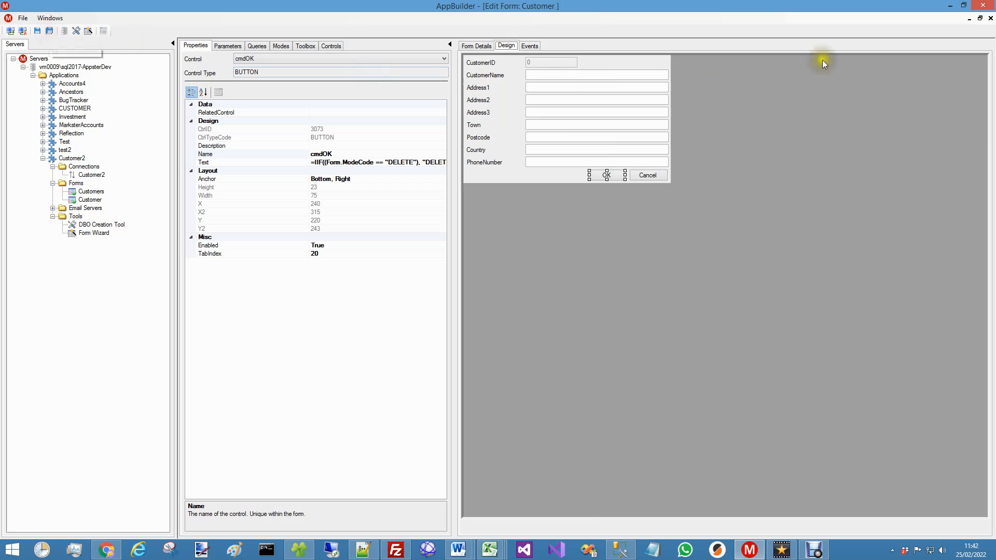
{"action": "left_click", "coordinate": [990, 18]}
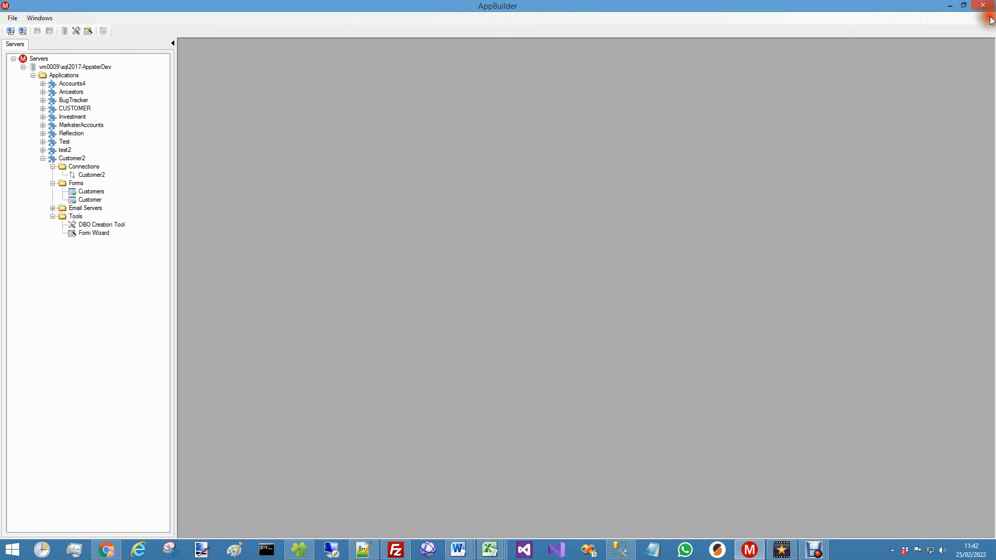
Test-run the Customer2 application in AppPlayer and continue to its Customers list.
{"action": "right_click", "coordinate": [58, 159]}
{"action": "left_click", "coordinate": [84, 205]}
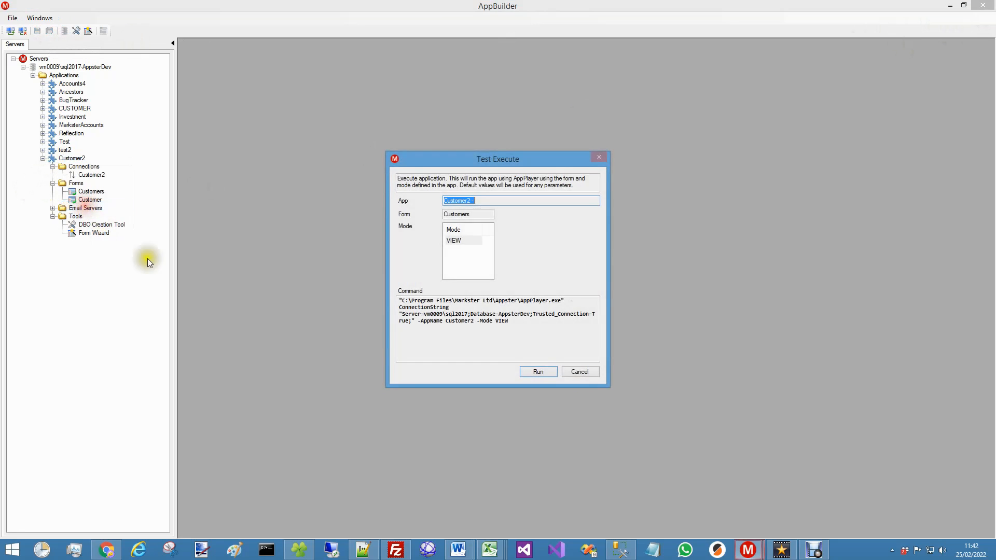
{"action": "left_click_drag", "start_coordinate": [518, 328], "coordinate": [378, 282]}
{"action": "left_click", "coordinate": [542, 338]}
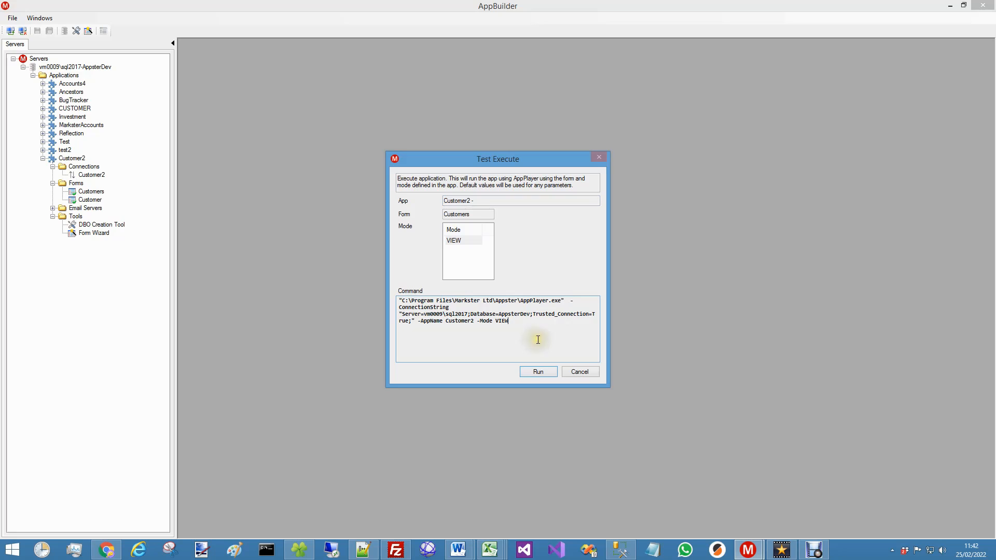
{"action": "left_click", "coordinate": [539, 372]}
{"action": "left_click", "coordinate": [544, 356]}
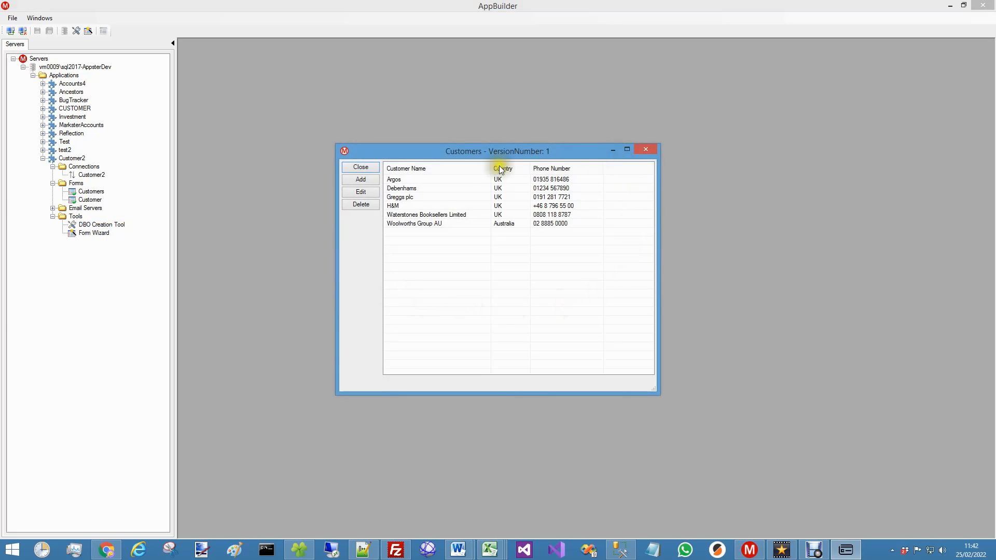
Add the customer Bennetts Fish and Chips, filling in the first address line, town and phone number.
{"action": "left_click", "coordinate": [375, 182]}
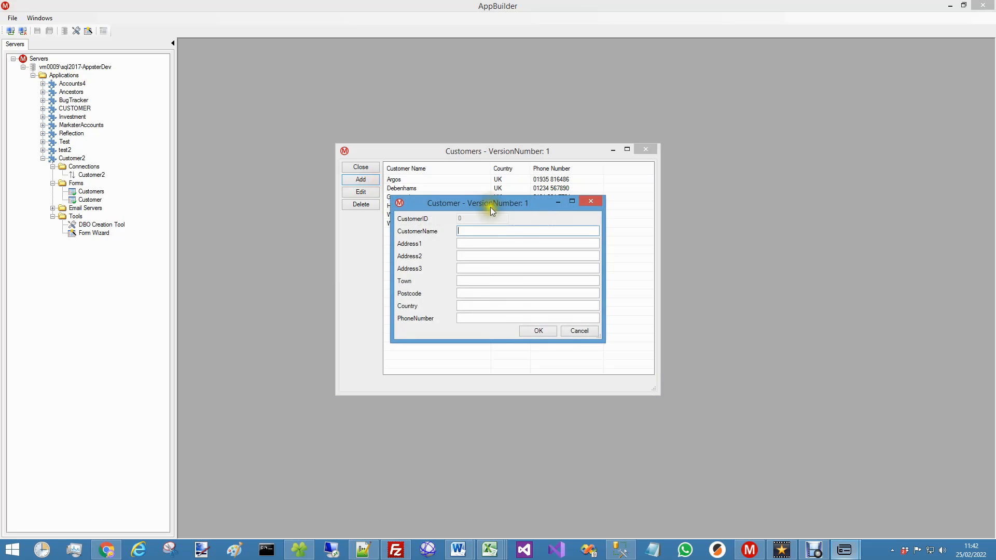
{"action": "left_click", "coordinate": [499, 231]}
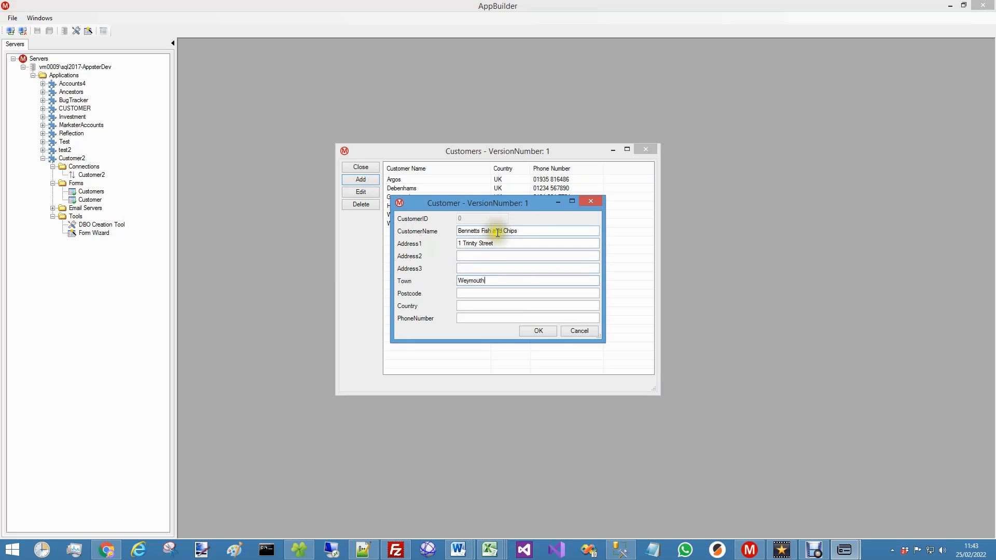
{"action": "left_click", "coordinate": [475, 318]}
{"action": "type", "text": "01234 567890"}
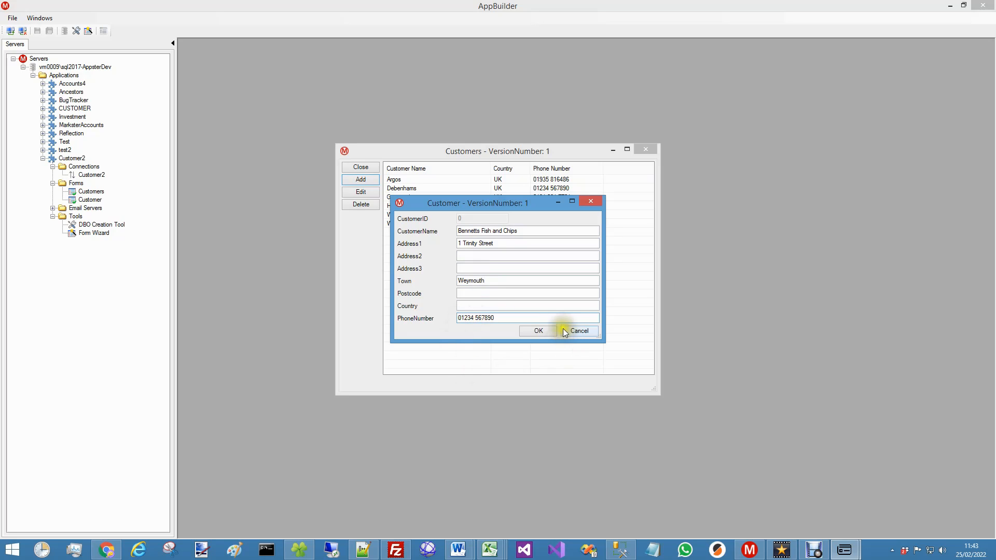
{"action": "left_click", "coordinate": [542, 330]}
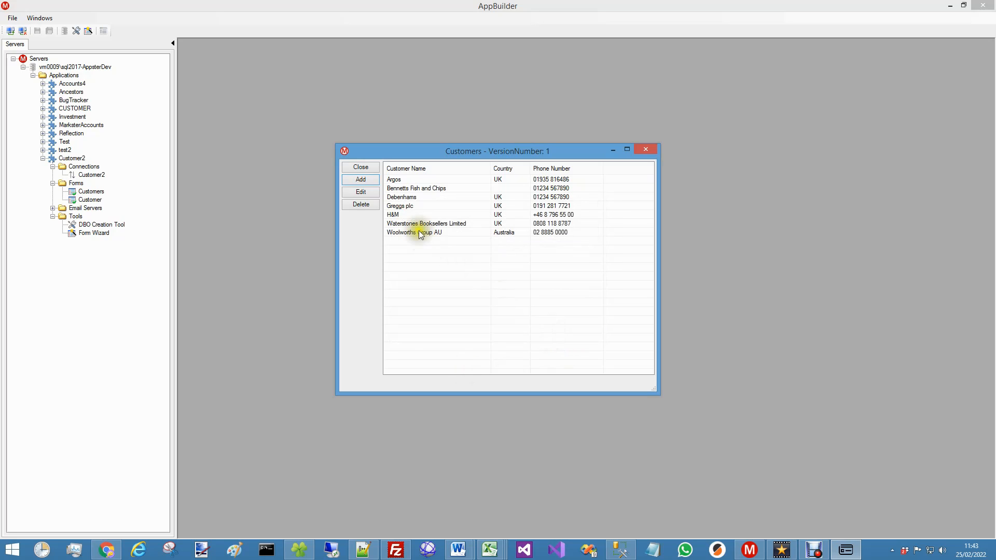
Edit the Bennetts Fish and Chips record and set its country to UK.
{"action": "left_click", "coordinate": [418, 189]}
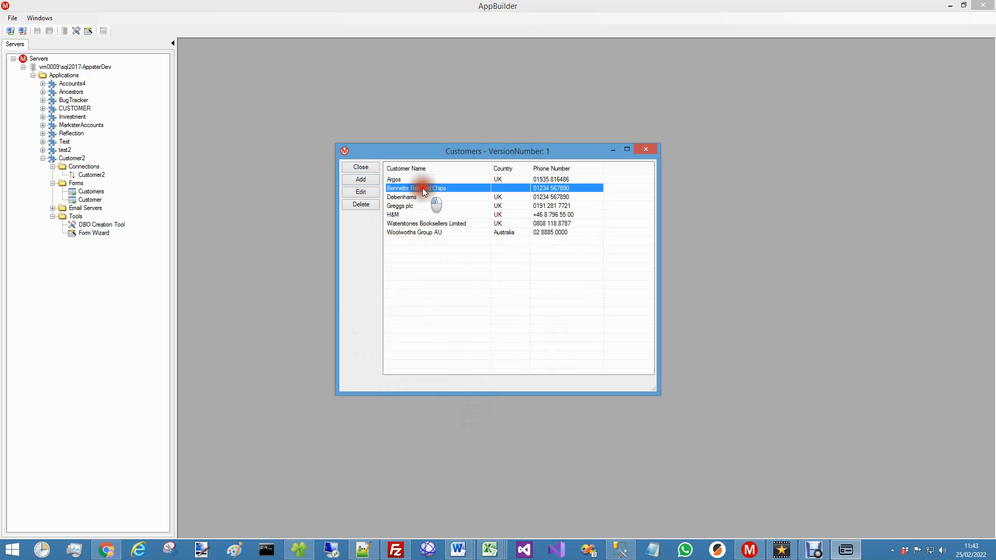
{"action": "left_click", "coordinate": [361, 193]}
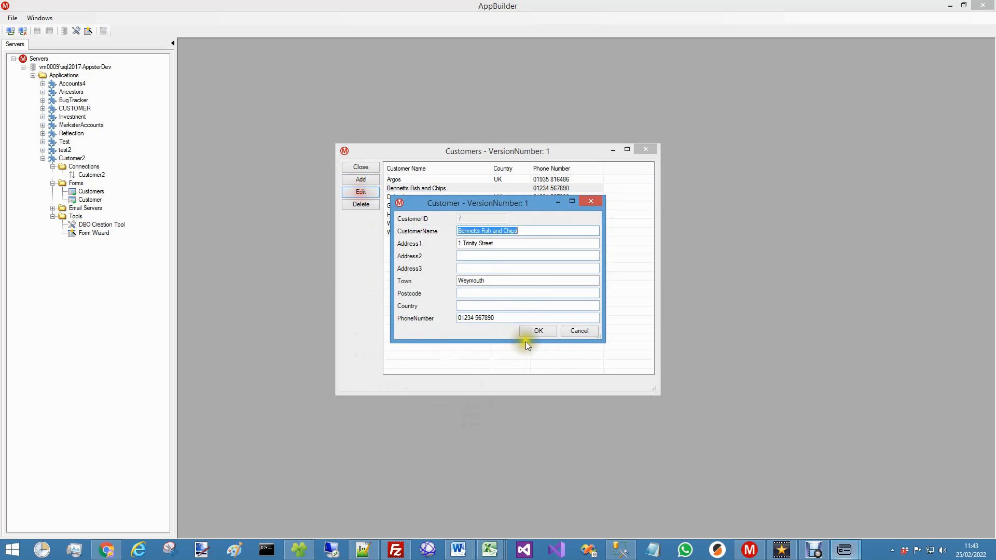
{"action": "left_click", "coordinate": [492, 305]}
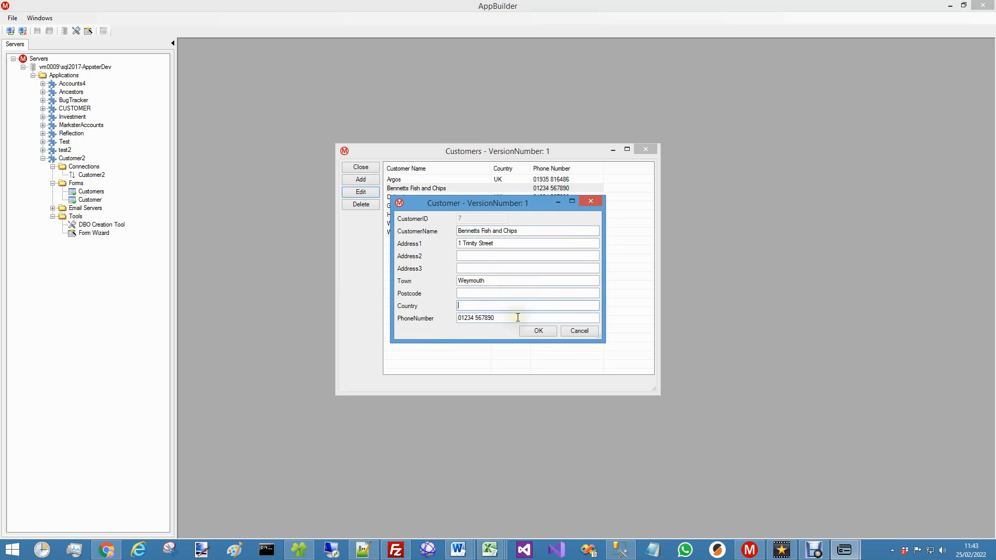
{"action": "left_click", "coordinate": [546, 330]}
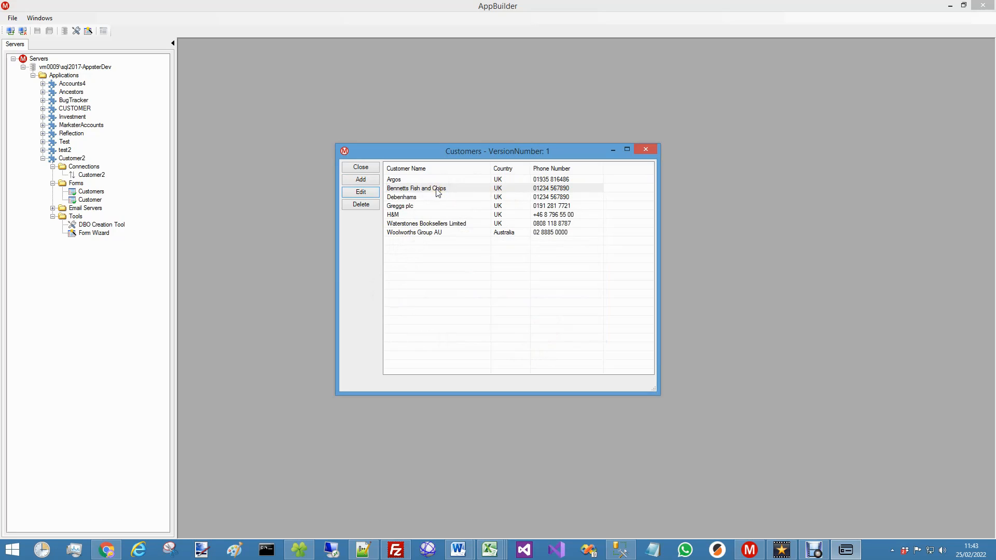
Delete the Bennetts Fish and Chips record and close the running application.
{"action": "left_click", "coordinate": [418, 188]}
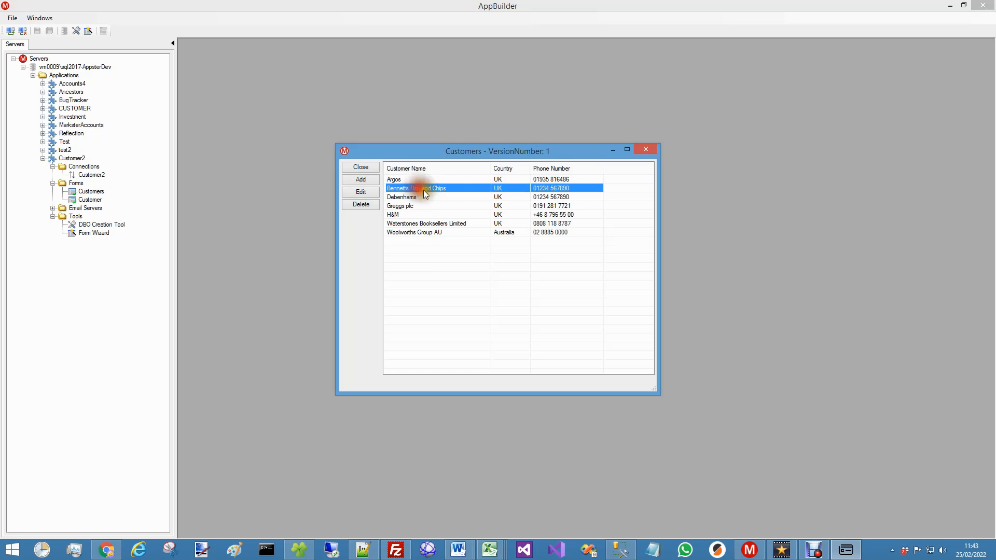
{"action": "left_click", "coordinate": [355, 206]}
{"action": "left_click", "coordinate": [543, 331]}
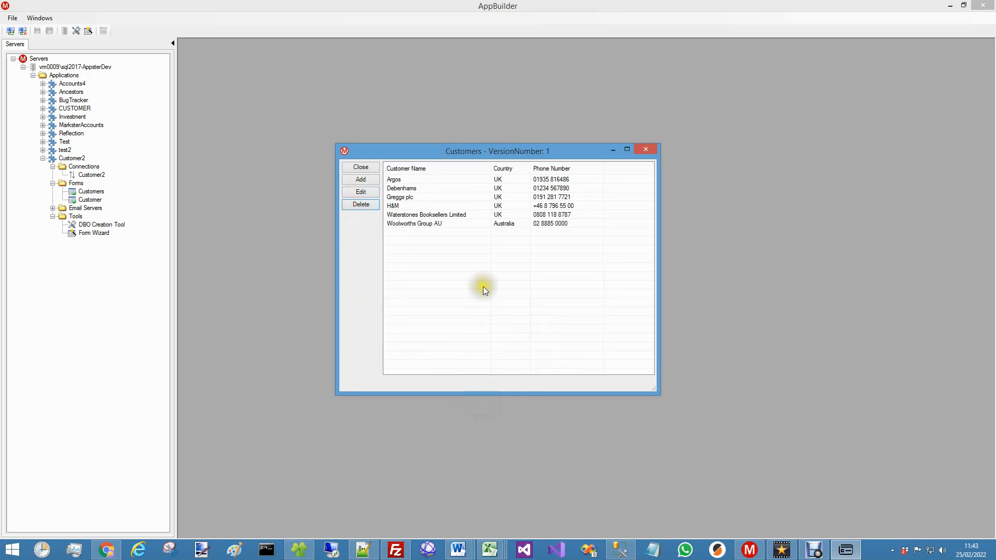
{"action": "left_click", "coordinate": [365, 166]}
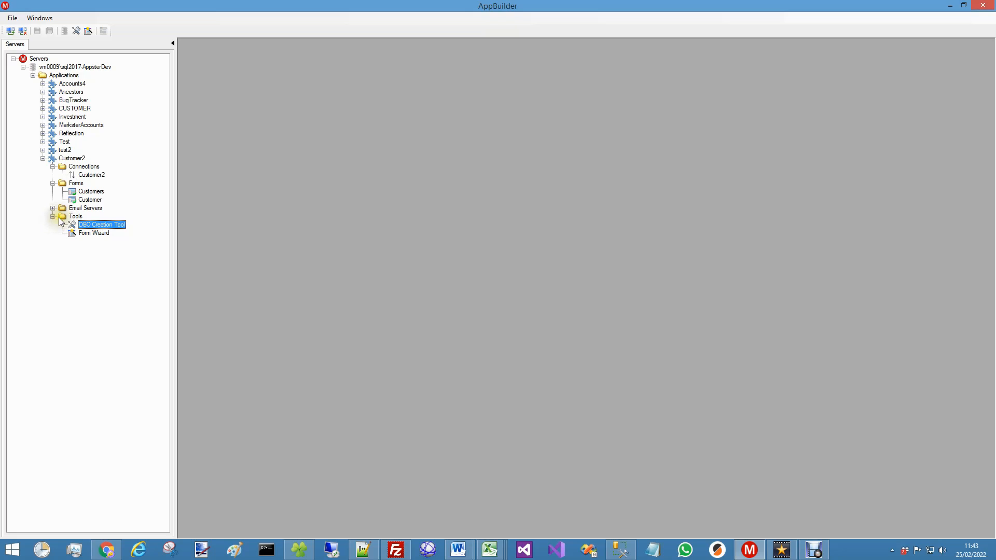
Open the Customers form's design and enlarge the customer list to a height of 440, from Y 4 to Y2 444.
{"action": "double_click", "coordinate": [74, 192]}
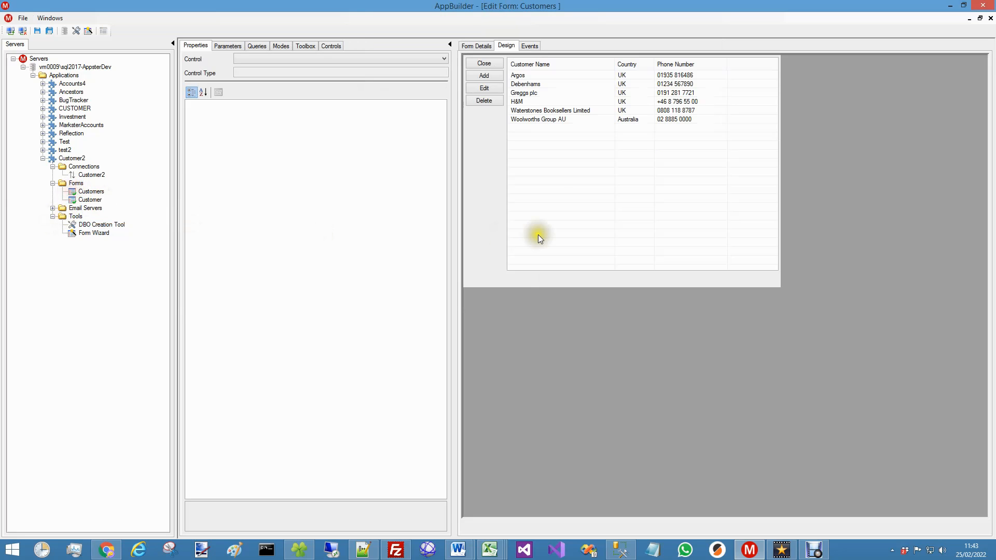
{"action": "left_click", "coordinate": [565, 120]}
{"action": "left_click_drag", "start_coordinate": [643, 269], "coordinate": [641, 283]}
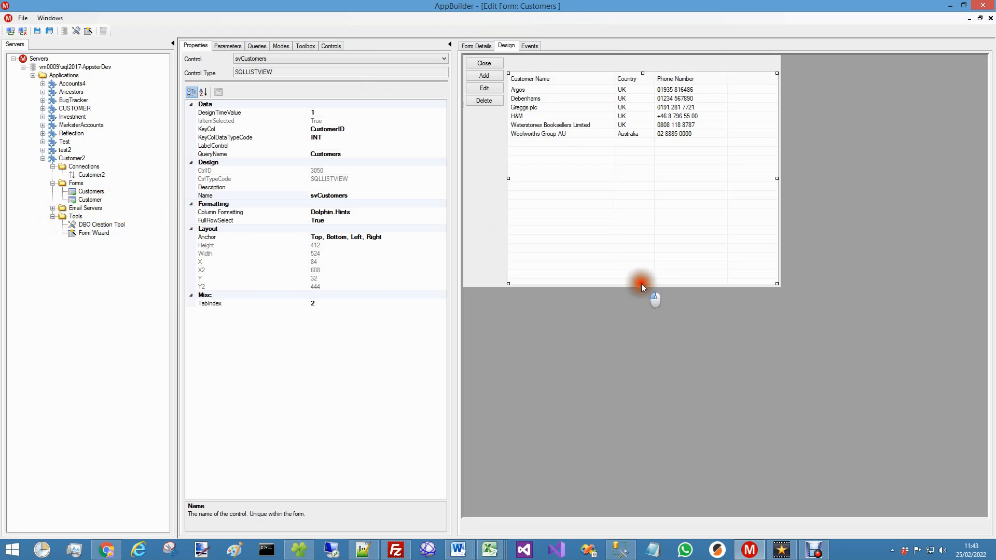
{"action": "left_click_drag", "start_coordinate": [642, 74], "coordinate": [643, 59]}
Add a DoubleClick event in VIEW mode for the svCustomers list.
{"action": "right_click", "coordinate": [625, 94]}
{"action": "mouse_move", "coordinate": [596, 168]}
{"action": "mouse_move", "coordinate": [662, 173]}
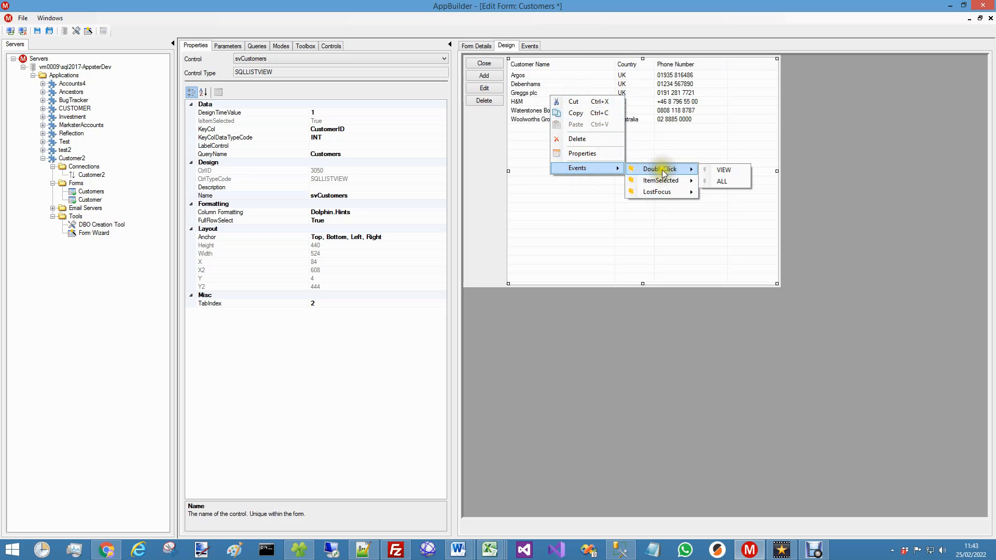
{"action": "left_click", "coordinate": [724, 171]}
{"action": "left_click", "coordinate": [558, 320]}
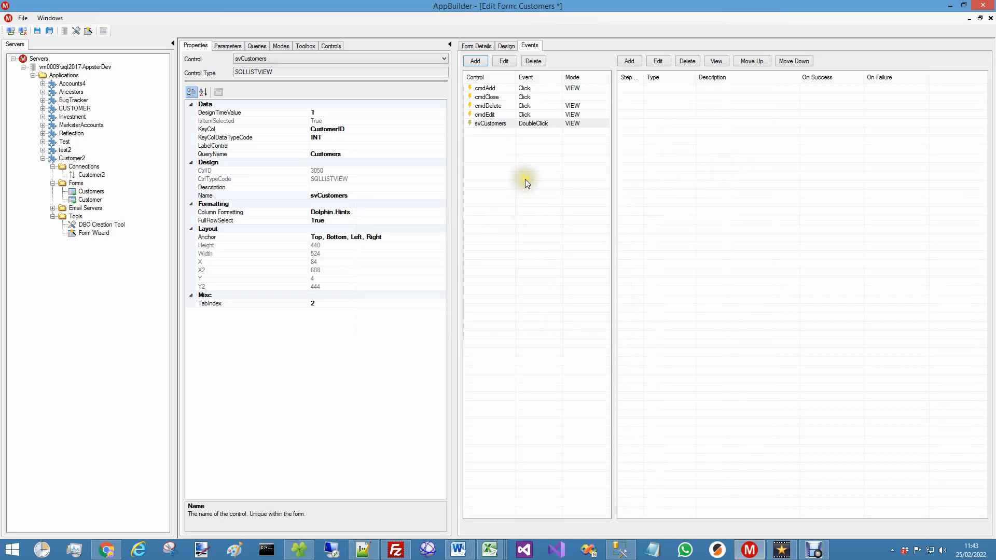
Copy the four macro steps of the cmdEdit Click event into the svCustomers DoubleClick event.
{"action": "left_click", "coordinate": [501, 115]}
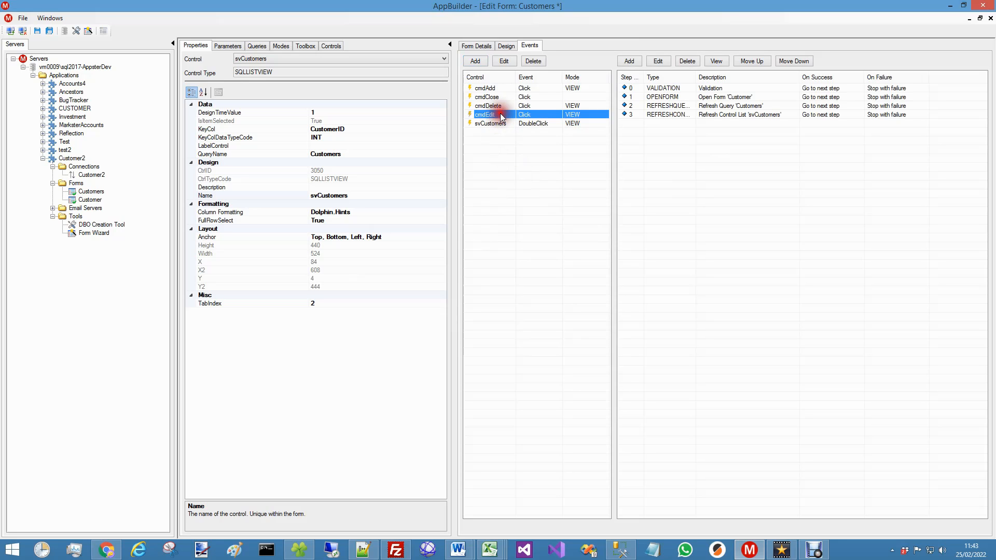
{"action": "left_click_drag", "start_coordinate": [656, 87], "coordinate": [660, 113]}
{"action": "right_click", "coordinate": [660, 113]}
{"action": "left_click", "coordinate": [674, 115]}
{"action": "left_click", "coordinate": [514, 123]}
{"action": "left_click", "coordinate": [661, 91]}
{"action": "right_click", "coordinate": [660, 91]}
{"action": "left_click", "coordinate": [677, 110]}
Save and close the Customers form, and test-run the Customer2 application in AppPlayer.
{"action": "left_click", "coordinate": [36, 30]}
{"action": "left_click", "coordinate": [989, 20]}
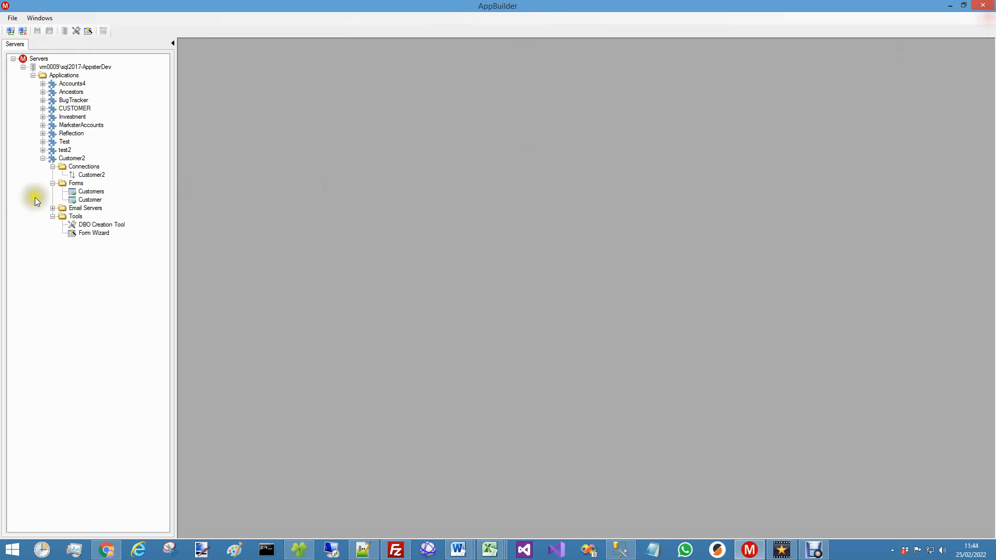
{"action": "right_click", "coordinate": [71, 158]}
{"action": "left_click", "coordinate": [97, 205]}
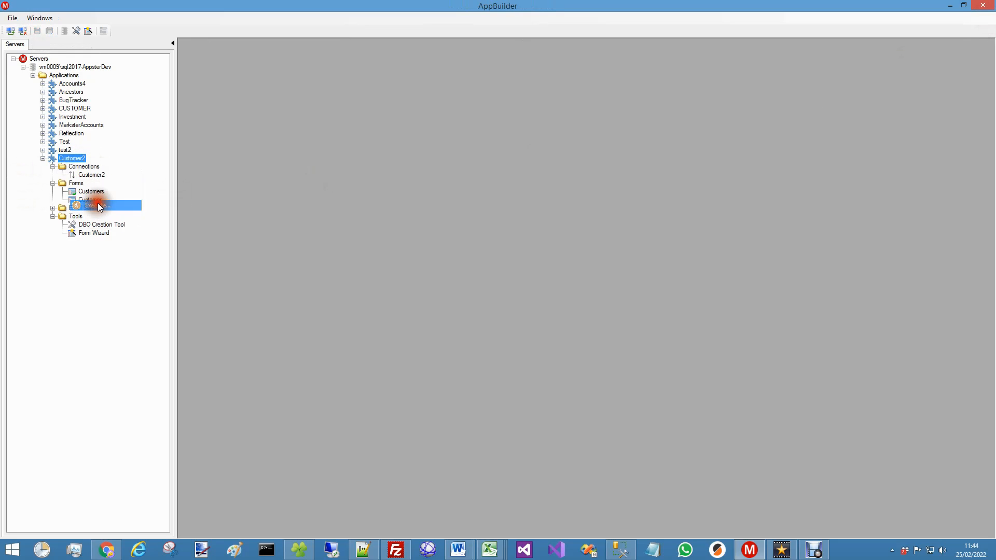
{"action": "left_click", "coordinate": [543, 371]}
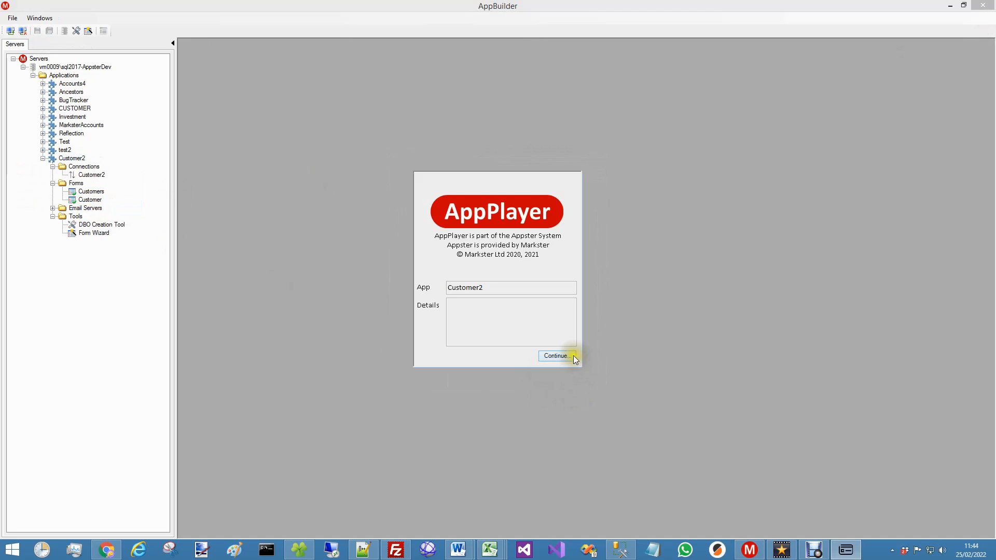
{"action": "left_click", "coordinate": [571, 356]}
Open the Greggs plc record directly from the customer list, cancel it unchanged and close the running application.
{"action": "double_click", "coordinate": [415, 196]}
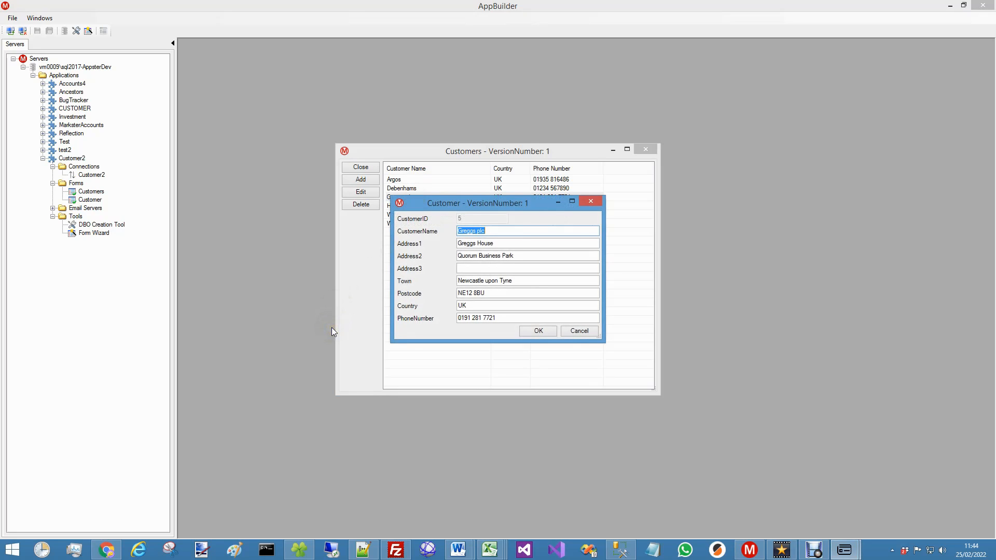
{"action": "left_click", "coordinate": [578, 331]}
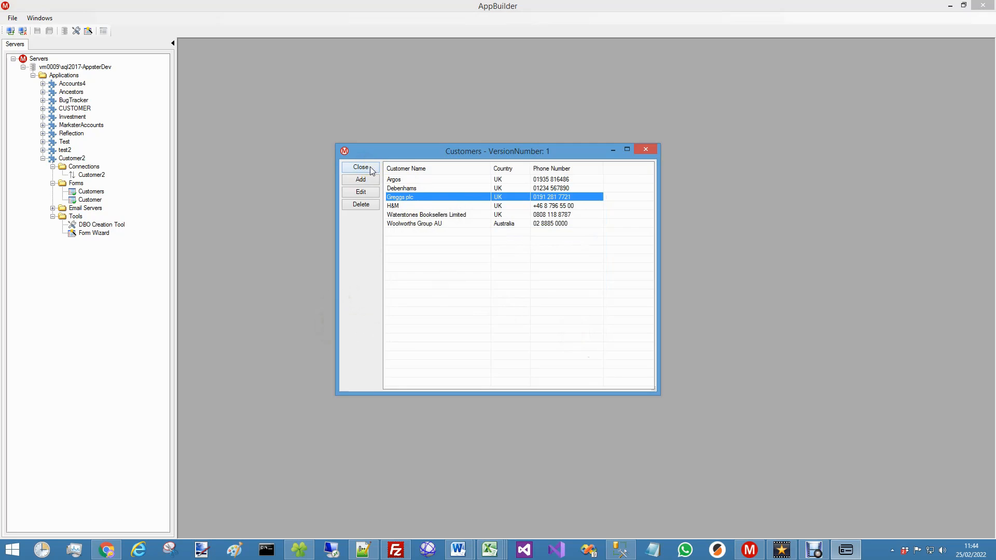
{"action": "left_click", "coordinate": [361, 168]}
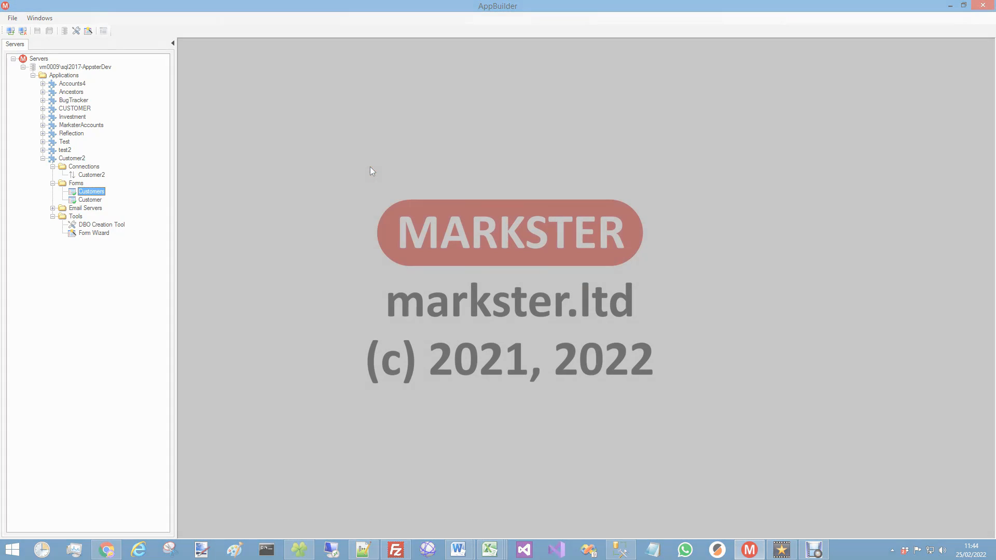